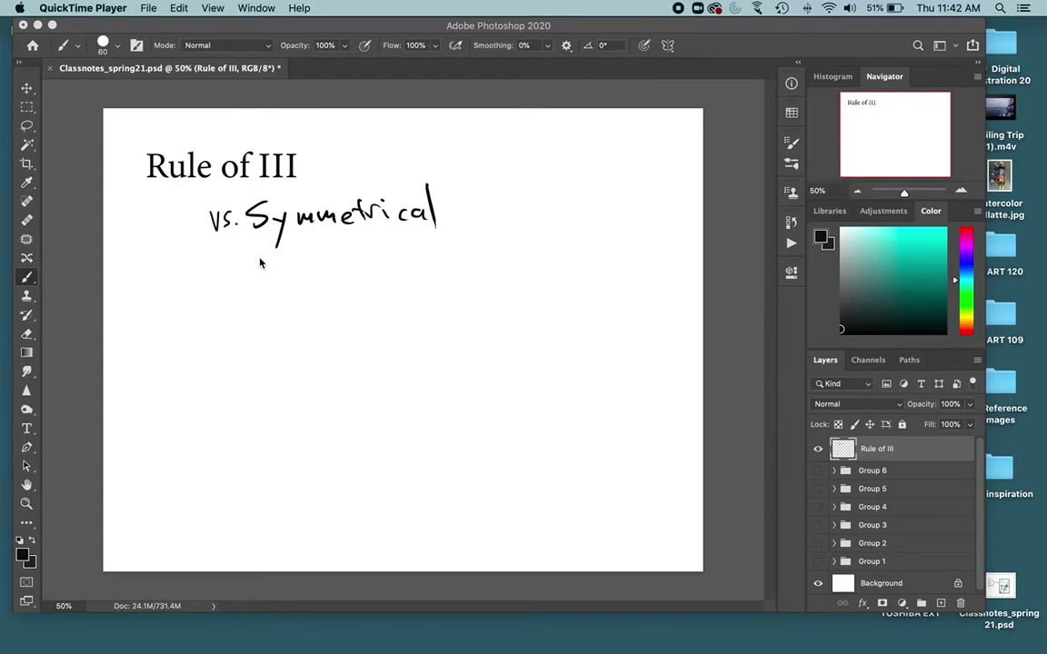
Step: Bring Photoshop forward and finish the black rectangular frame below 'vs. Symmetrical'
left_click(268, 278)
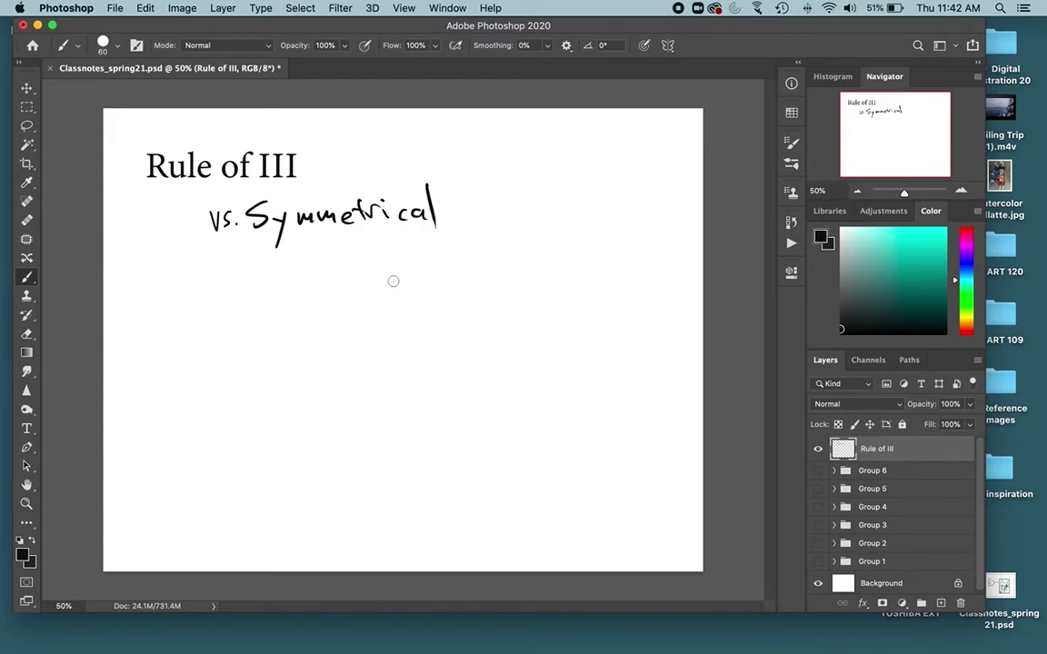
mouse_move(393, 280)
left_mouse_down()
mouse_move(389, 418)
mouse_move(658, 420)
mouse_move(661, 261)
mouse_move(438, 238)
mouse_move(401, 248)
mouse_move(393, 283)
left_mouse_up()
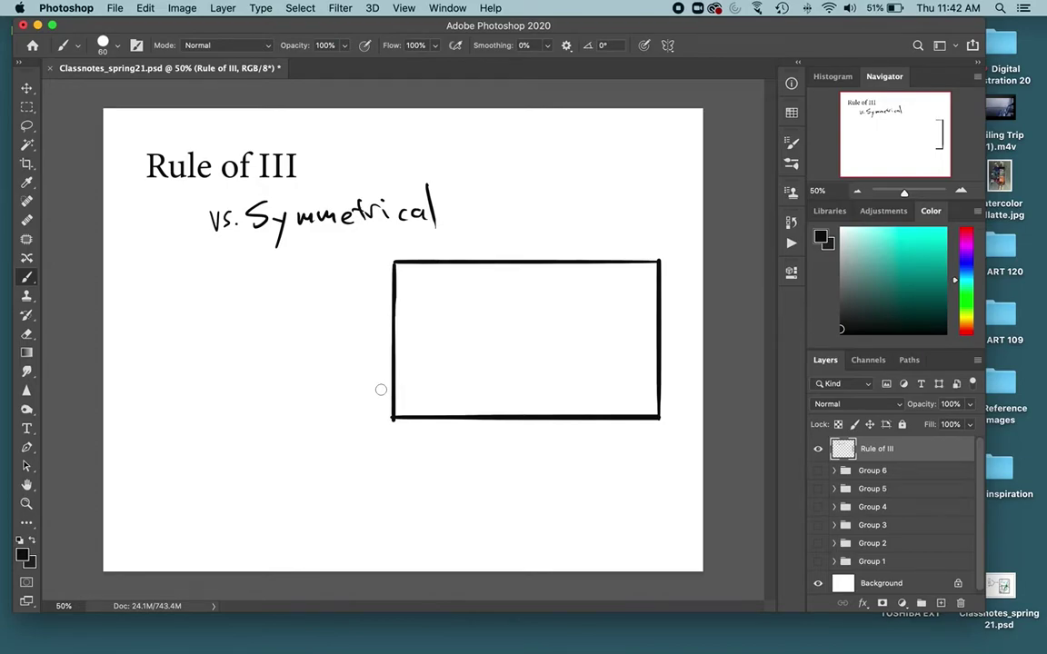
Step: Draw a cyan centre line down the frame, then a black oval face with eyes
left_click(892, 236)
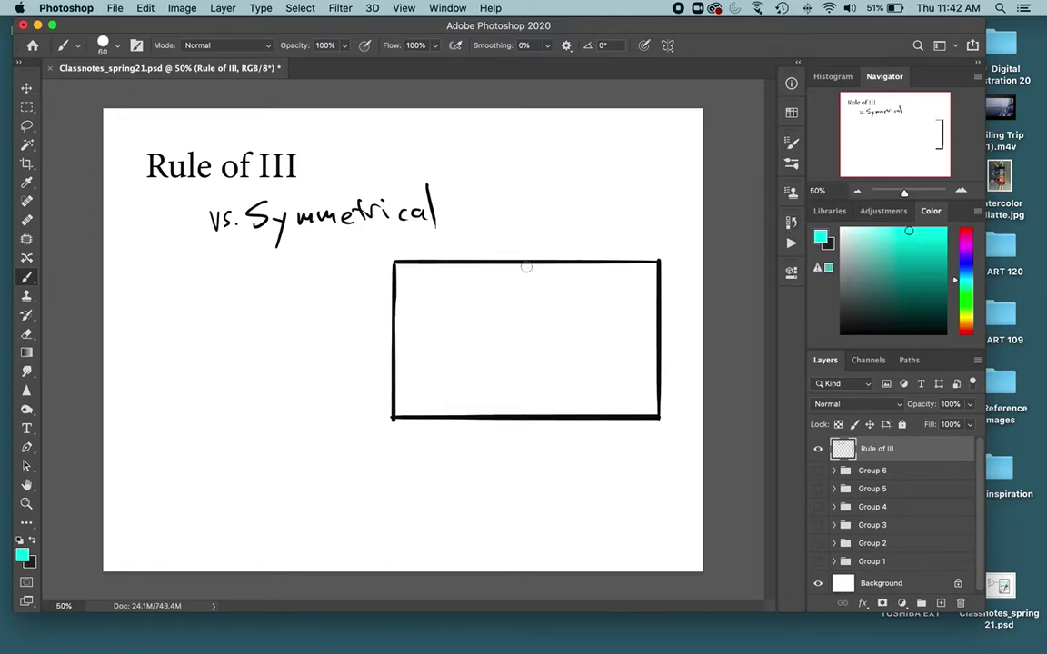
left_click_drag(526, 266, 526, 417)
key("d")
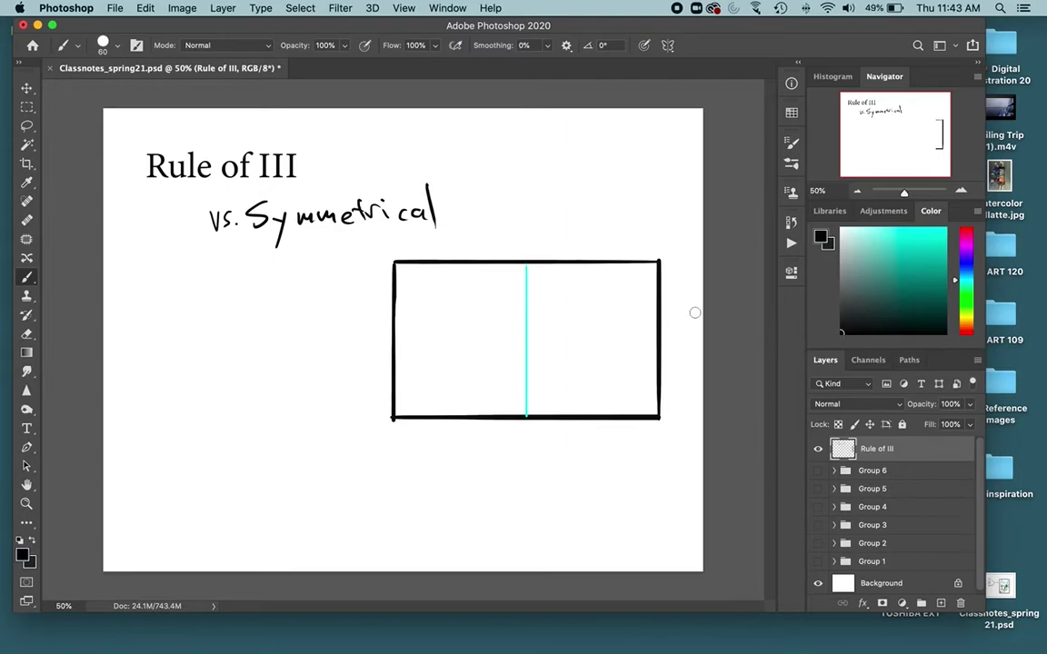
mouse_move(524, 284)
left_mouse_down()
mouse_move(501, 334)
mouse_move(525, 370)
mouse_move(523, 282)
mouse_move(545, 319)
mouse_move(530, 368)
mouse_move(513, 323)
mouse_move(532, 322)
mouse_move(523, 386)
mouse_move(461, 418)
mouse_move(568, 426)
left_mouse_up()
left_click(512, 323)
left_click(531, 323)
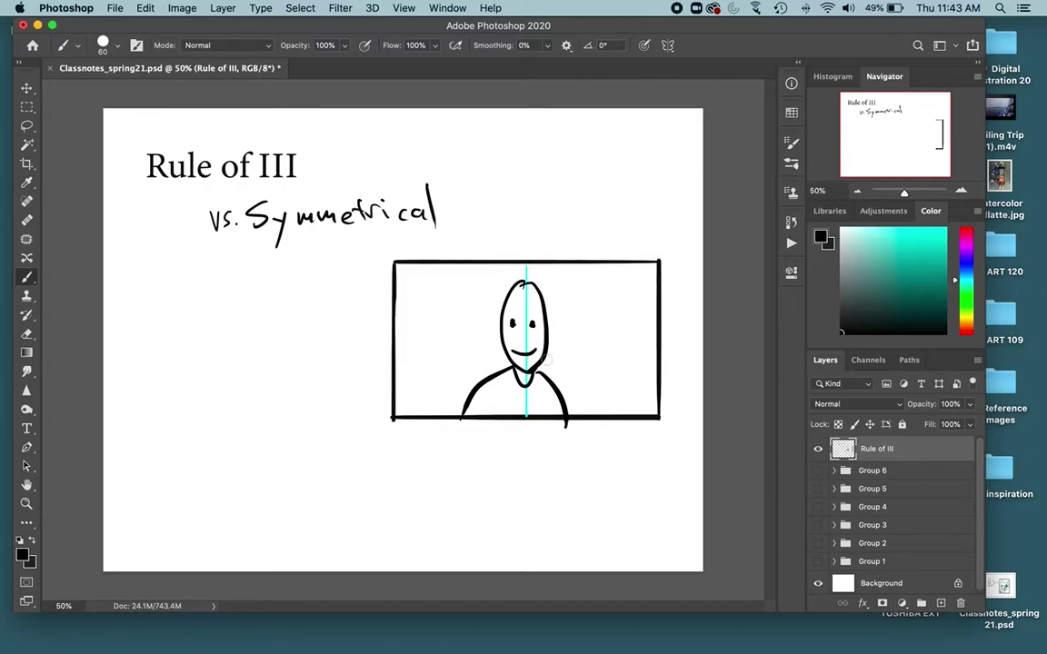
Step: Add an arrow from Symmetrical, marks above the frame, ears and mirrored wavy hair
mouse_move(445, 205)
left_mouse_down()
mouse_move(489, 235)
mouse_move(503, 223)
left_mouse_up()
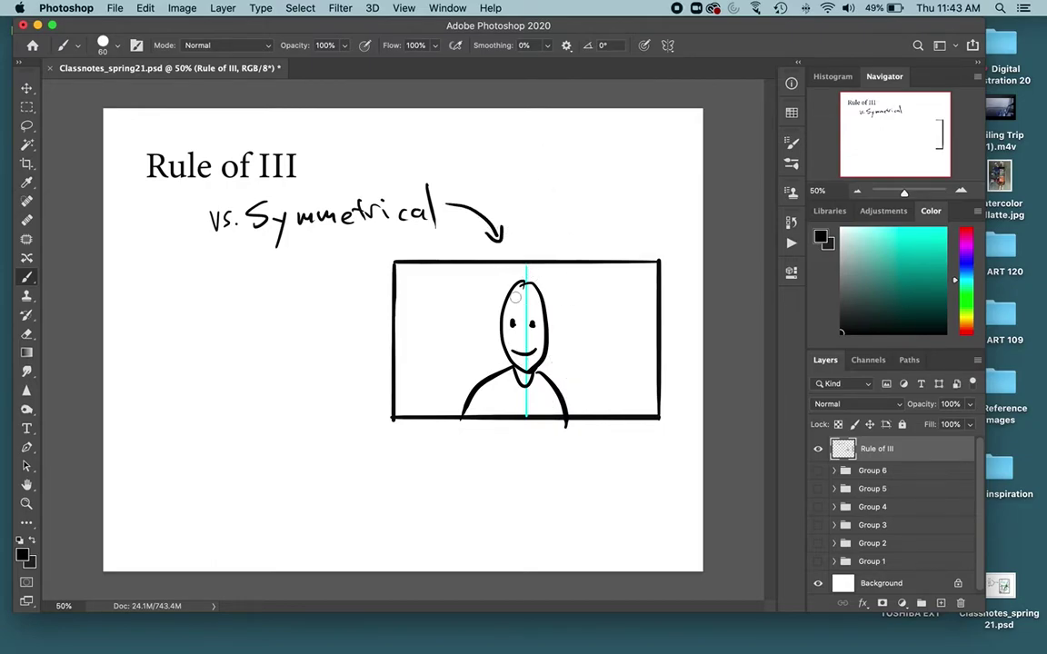
left_click_drag(419, 237, 432, 249)
left_click_drag(593, 234, 607, 228)
mouse_move(493, 321)
left_mouse_down()
mouse_move(498, 338)
mouse_move(556, 337)
left_mouse_up()
mouse_move(396, 320)
left_mouse_down()
mouse_move(425, 320)
mouse_move(463, 341)
mouse_move(496, 329)
mouse_move(580, 332)
mouse_move(650, 296)
mouse_move(682, 312)
left_mouse_up()
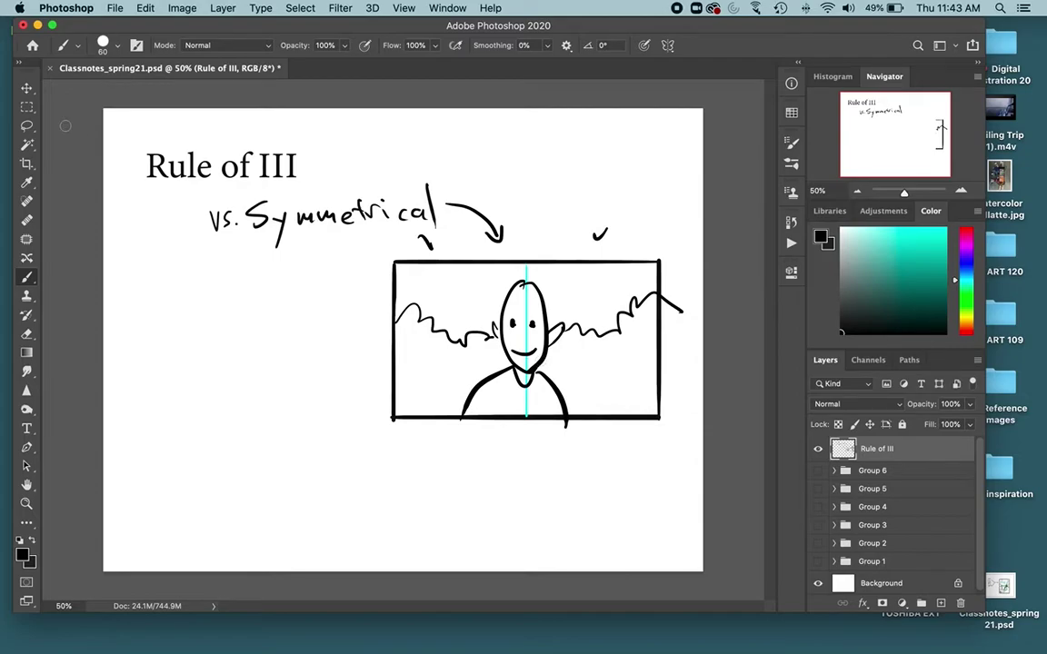
Step: Underline the Rule of III heading, arrow down, and draw a second frame on the left
left_click_drag(147, 186, 315, 187)
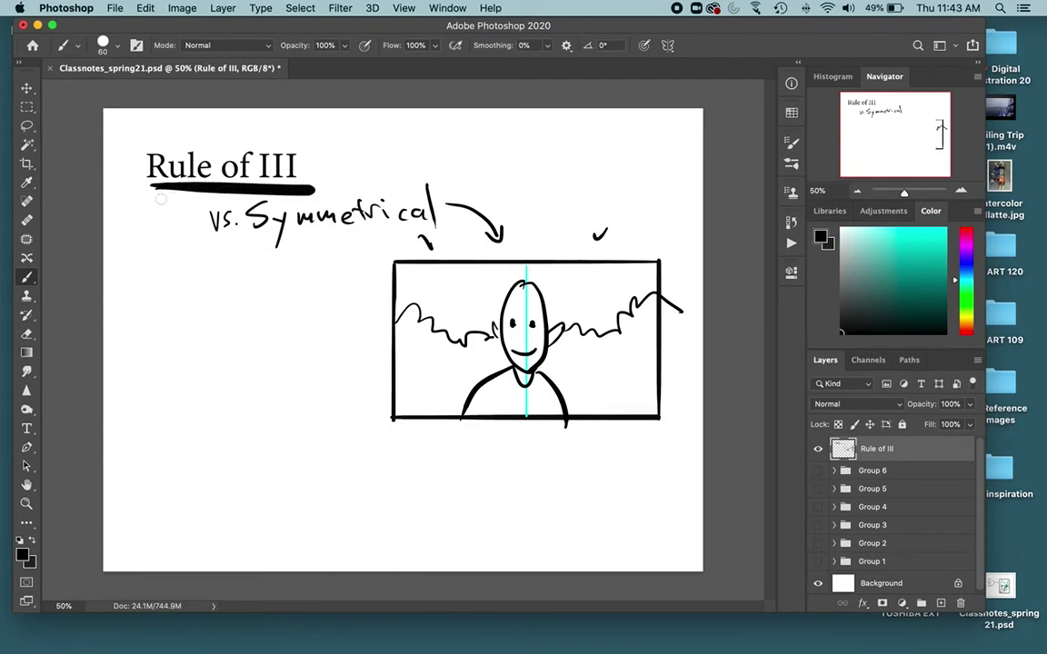
mouse_move(161, 198)
left_mouse_down()
mouse_move(163, 248)
mouse_move(173, 233)
left_mouse_up()
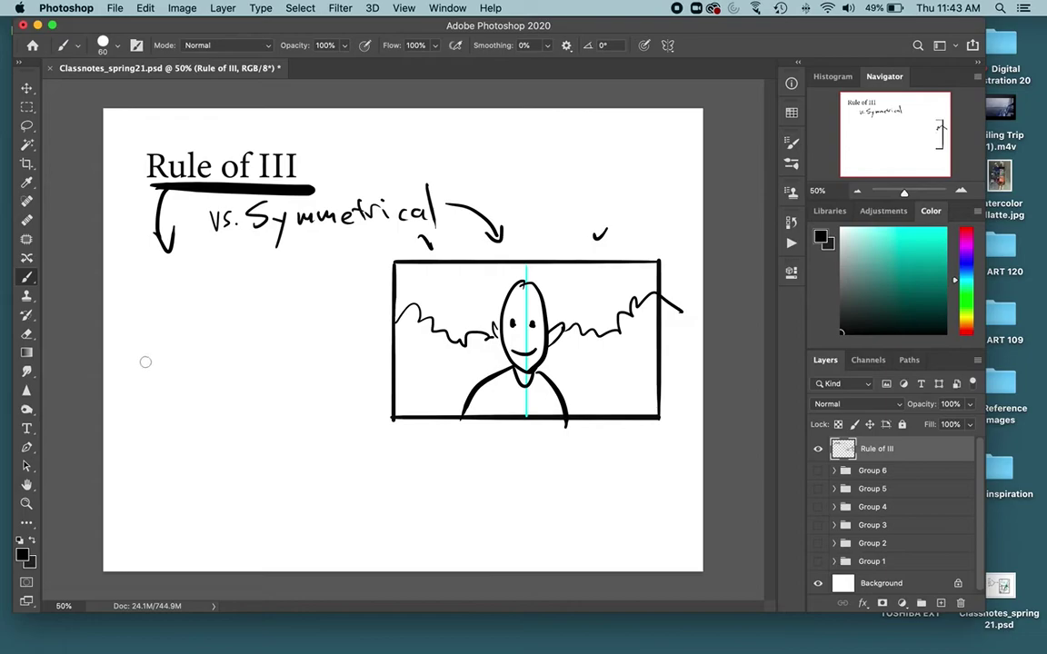
mouse_move(129, 345)
left_mouse_down()
mouse_move(131, 490)
mouse_move(386, 494)
mouse_move(389, 338)
mouse_move(389, 347)
mouse_move(383, 338)
mouse_move(242, 332)
mouse_move(128, 339)
left_mouse_up()
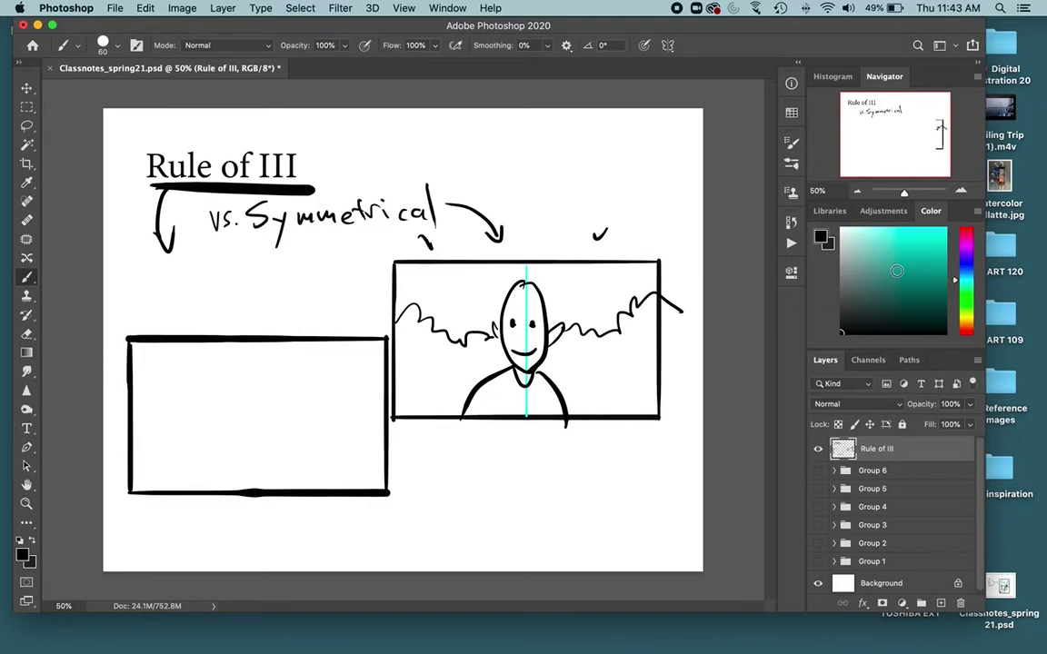
Step: Divide the left frame with two vertical and two horizontal cyan thirds lines and circle the upper-left intersection
left_click(901, 230)
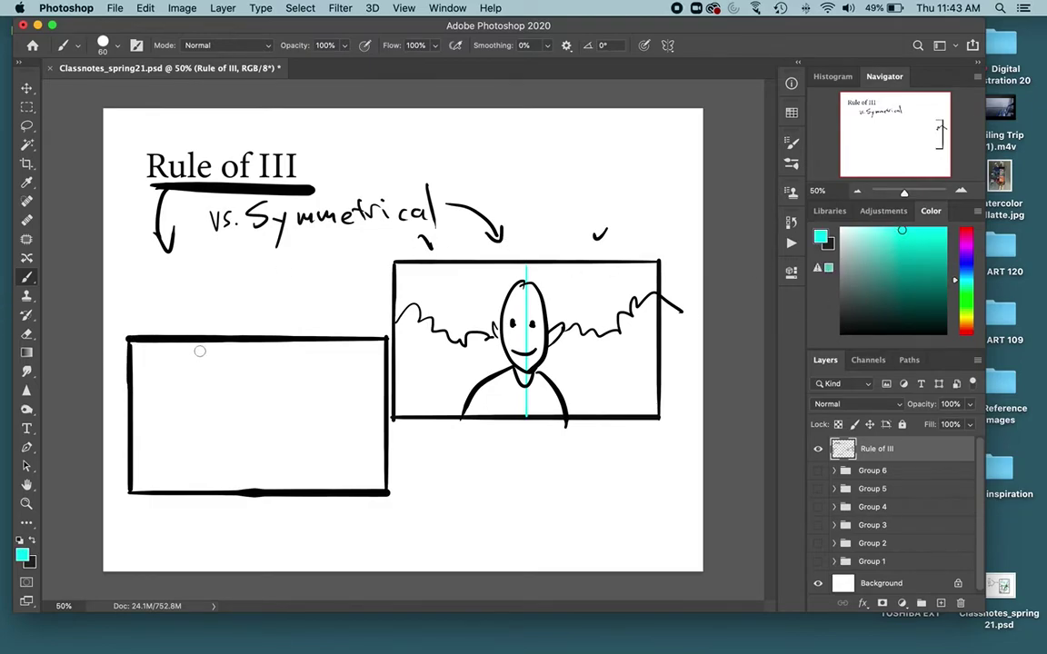
left_click_drag(218, 343, 218, 490)
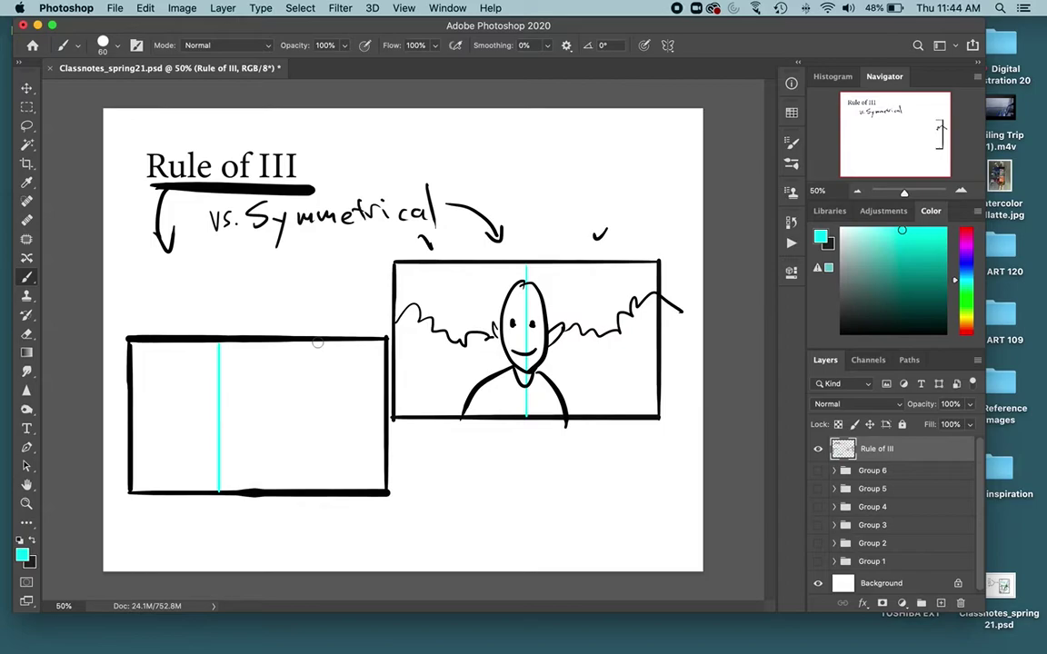
left_click_drag(317, 344, 316, 482)
mouse_move(131, 398)
left_mouse_down()
mouse_move(348, 417)
mouse_move(393, 398)
left_mouse_up()
left_click_drag(134, 444, 315, 443)
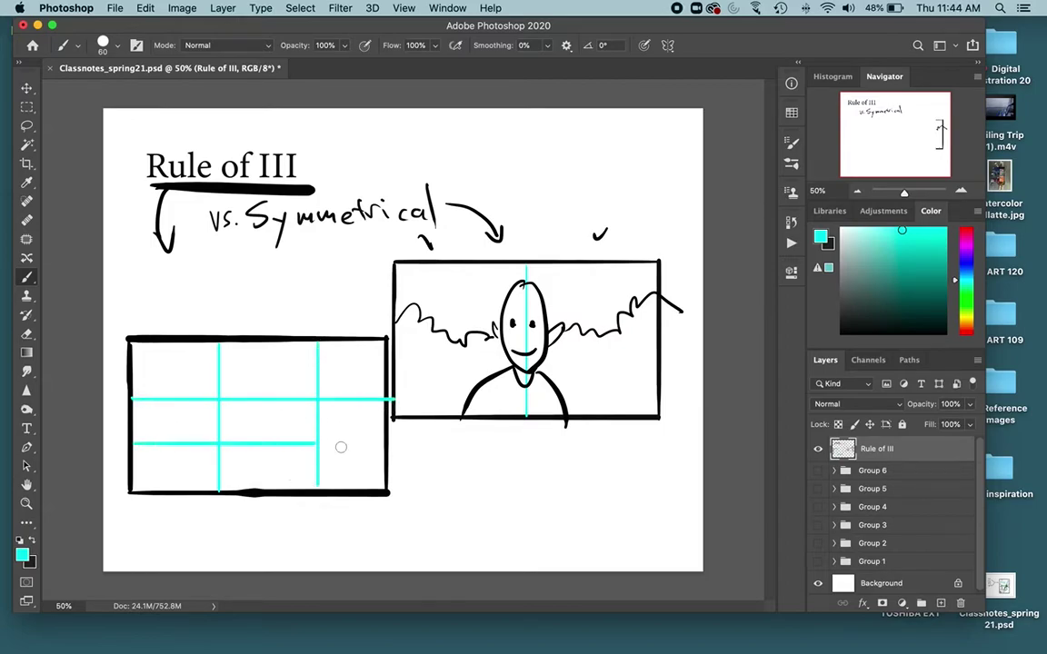
left_click(391, 444, "shift")
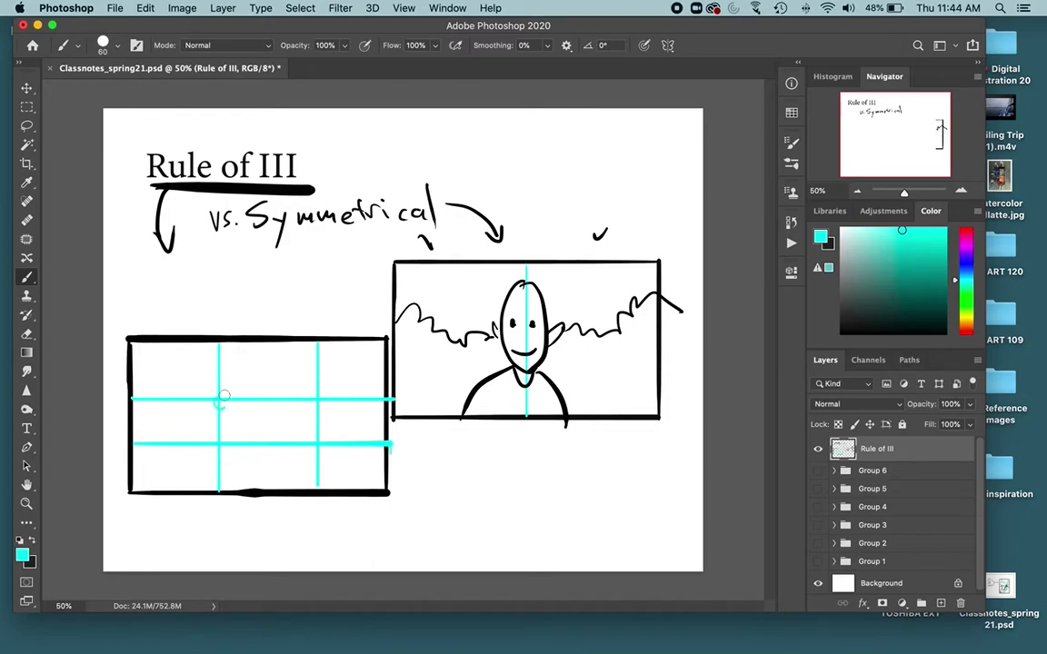
left_click_drag(219, 392, 218, 394)
Step: Circle the lower-left, upper-right and lower-right thirds intersections in cyan, then return to black
left_click_drag(216, 438, 215, 439)
left_click_drag(314, 394, 314, 395)
left_click_drag(318, 440, 317, 441)
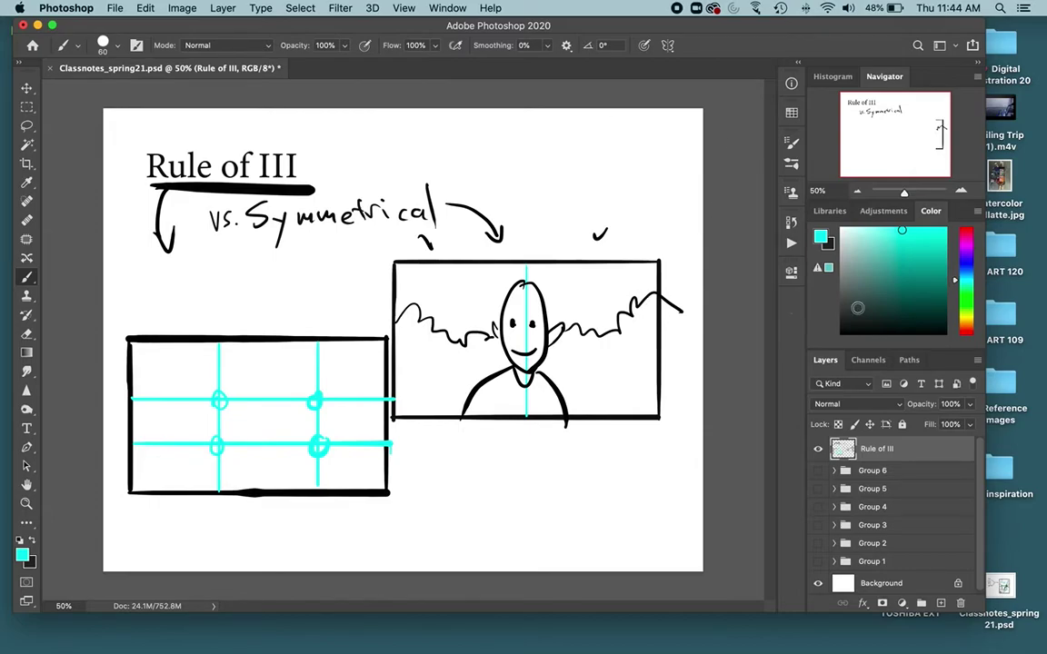
key("d")
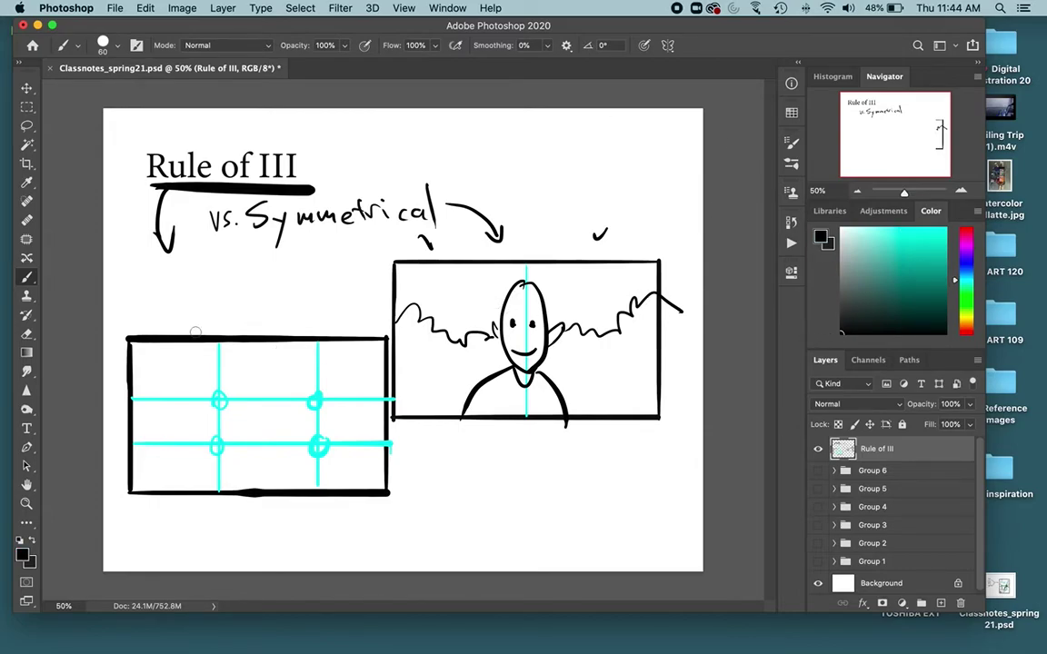
Step: Sketch an off-centre figure's head, neck, shoulders and mouth on the upper-left intersection, undoing an extra oval
mouse_move(219, 368)
left_mouse_down()
mouse_move(230, 419)
mouse_move(224, 369)
left_mouse_up()
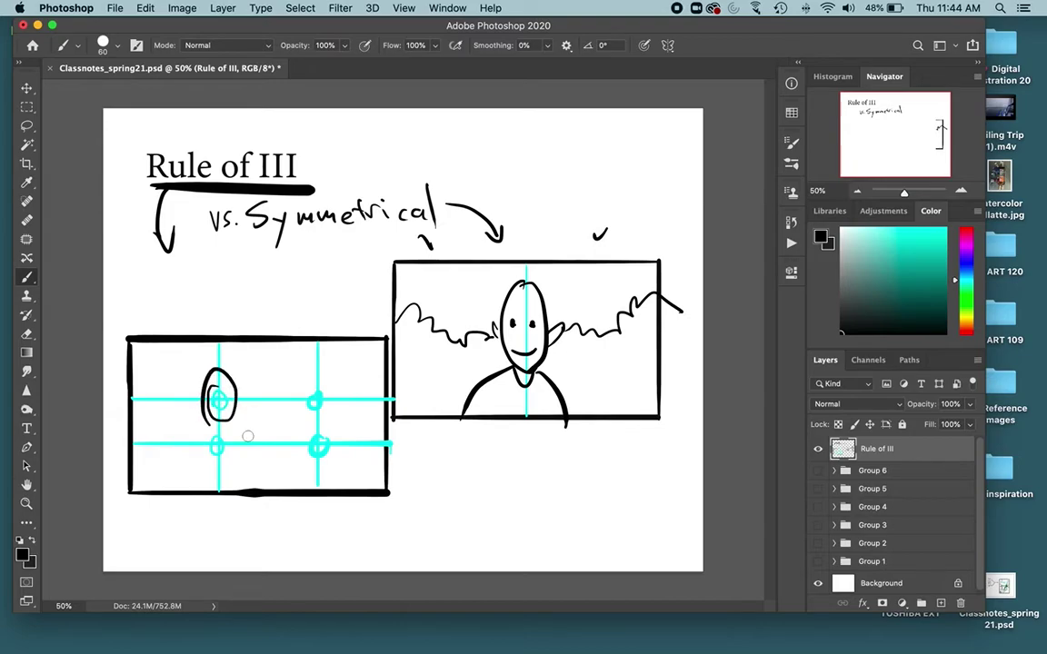
left_click_drag(320, 381, 317, 383)
left_click_drag(319, 427, 317, 429)
left_click_drag(218, 427, 216, 429)
key("super+z")
key("super+z")
key("super+z")
key("super+z")
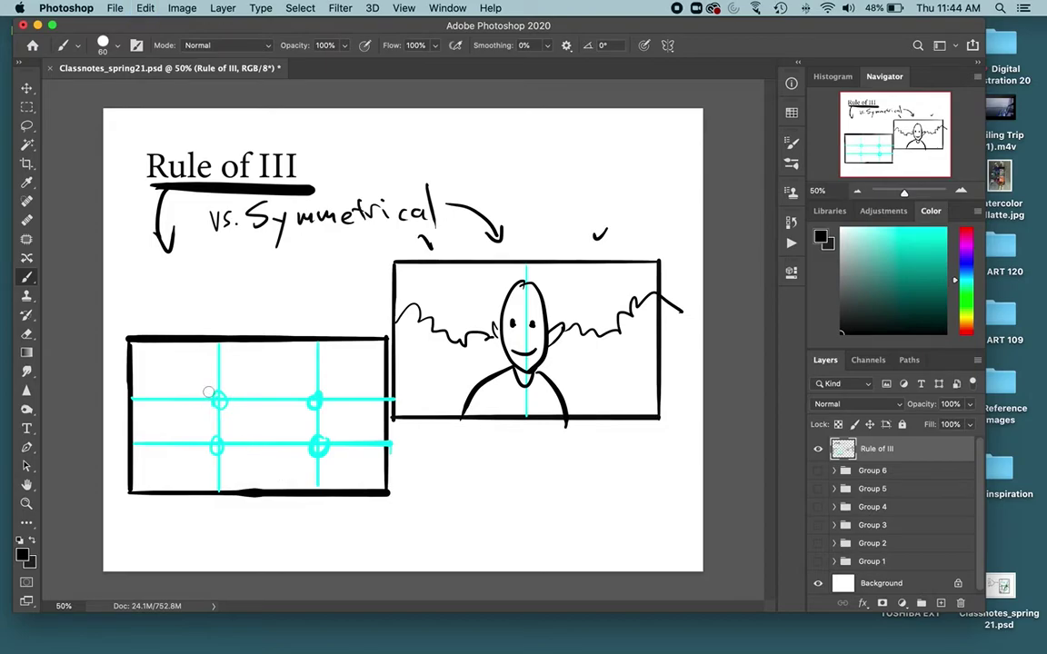
mouse_move(207, 393)
left_mouse_down()
mouse_move(216, 420)
mouse_move(205, 382)
mouse_move(233, 381)
mouse_move(238, 427)
mouse_move(216, 419)
mouse_move(213, 456)
mouse_move(206, 436)
mouse_move(182, 489)
left_mouse_up()
left_click_drag(231, 436, 247, 489)
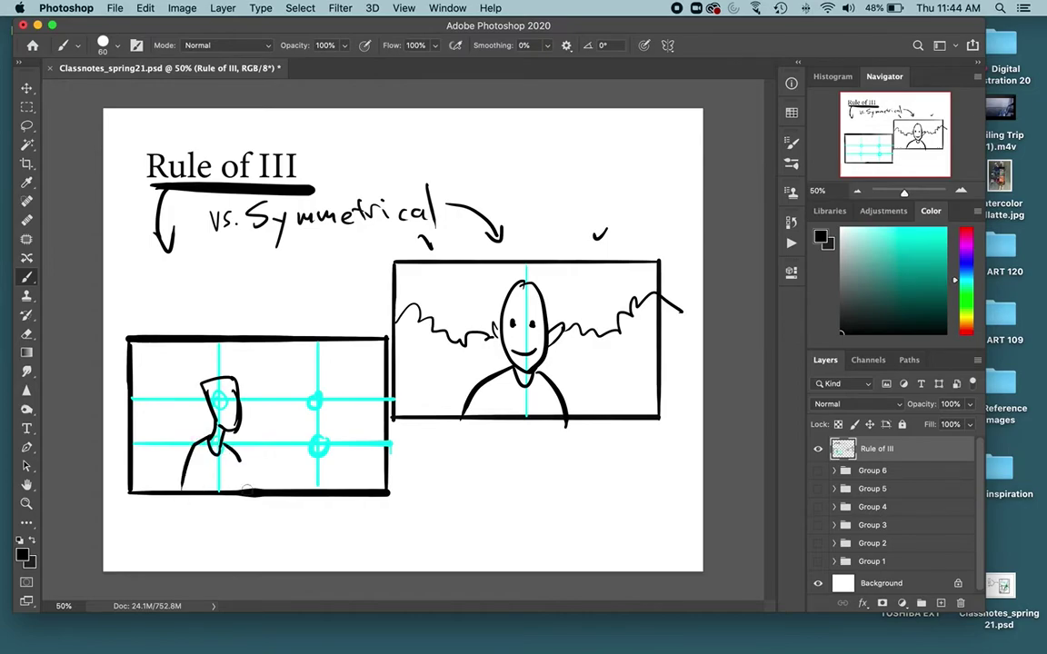
left_click_drag(228, 409, 232, 424)
Step: Add wavy hair on both sides of the figure and undo a stray box stroke
mouse_move(135, 378)
left_mouse_down()
mouse_move(141, 361)
mouse_move(162, 373)
mouse_move(195, 414)
left_mouse_up()
mouse_move(256, 386)
left_mouse_down()
mouse_move(321, 407)
mouse_move(371, 358)
left_mouse_up()
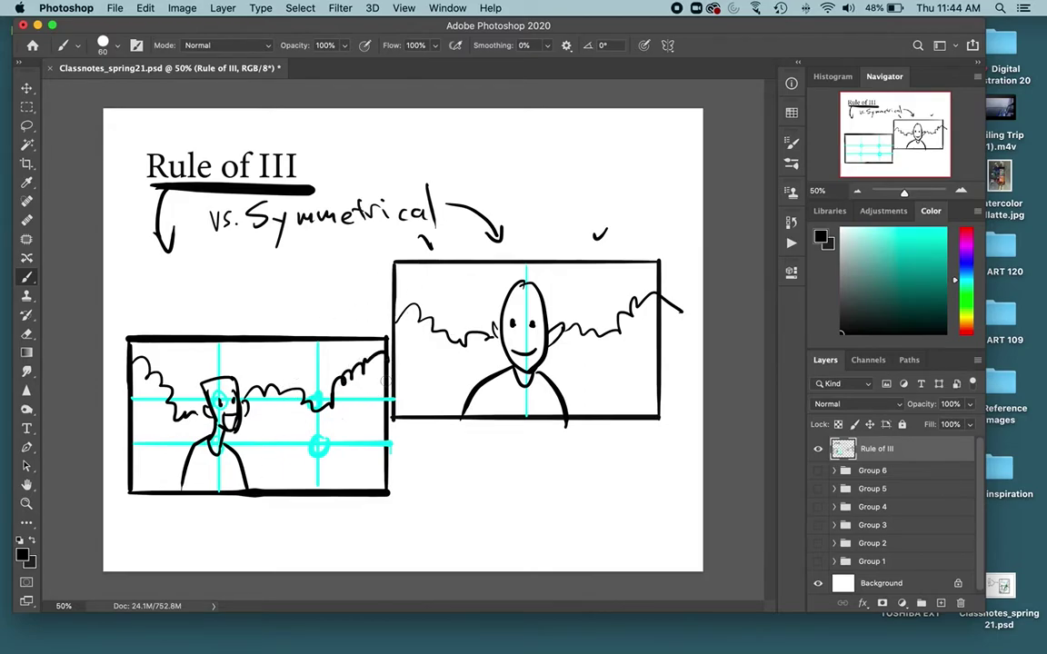
mouse_move(287, 463)
left_mouse_down()
mouse_move(287, 445)
mouse_move(359, 447)
mouse_move(292, 459)
mouse_move(345, 472)
mouse_move(312, 481)
left_mouse_up()
key("super+z")
key("super+z")
key("super+z")
key("super+z")
key("super+z")
key("super+z")
Step: Write 'natural' above the left frame and a label below the symmetrical frame, then hide the Rule of III layer
mouse_move(165, 325)
left_mouse_down()
mouse_move(187, 301)
mouse_move(255, 307)
left_mouse_up()
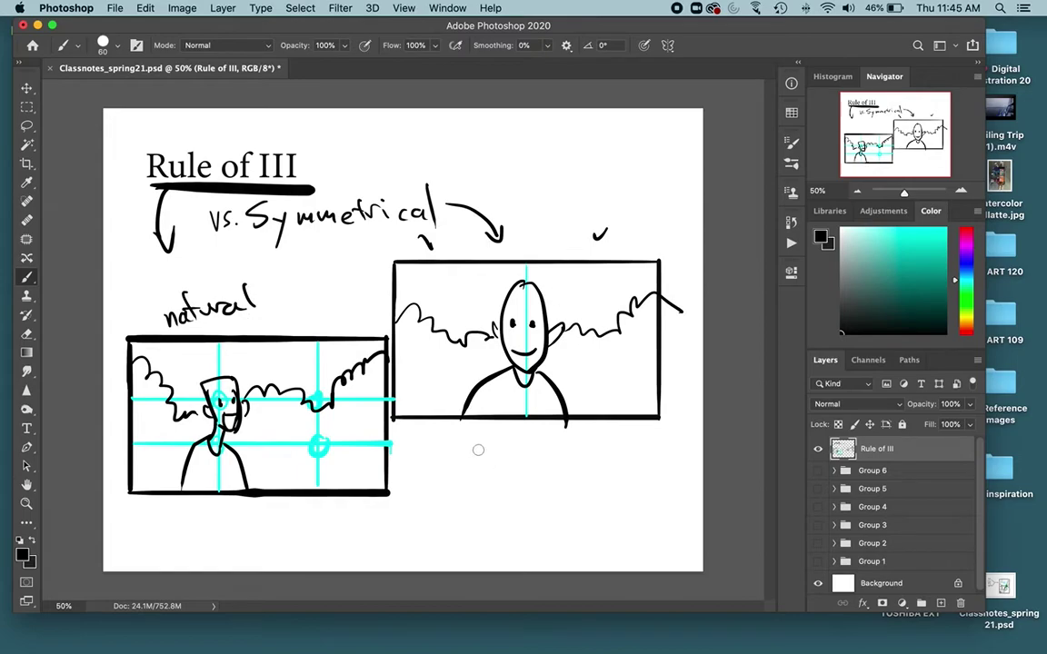
mouse_move(497, 436)
left_mouse_down()
mouse_move(488, 455)
mouse_move(528, 448)
mouse_move(558, 458)
mouse_move(582, 428)
left_mouse_up()
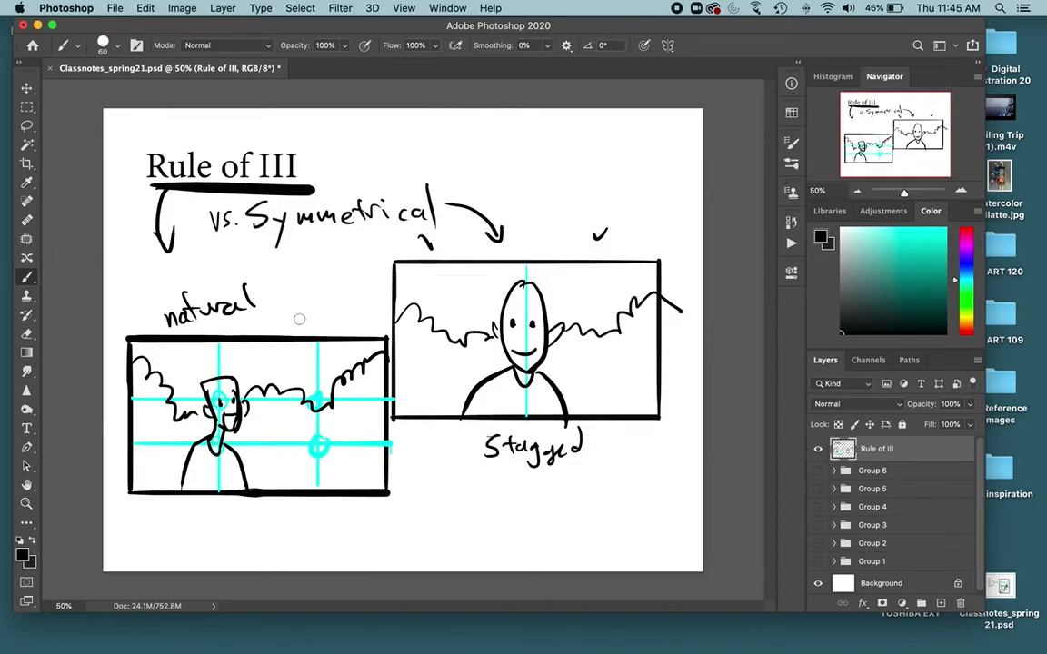
left_click(816, 448)
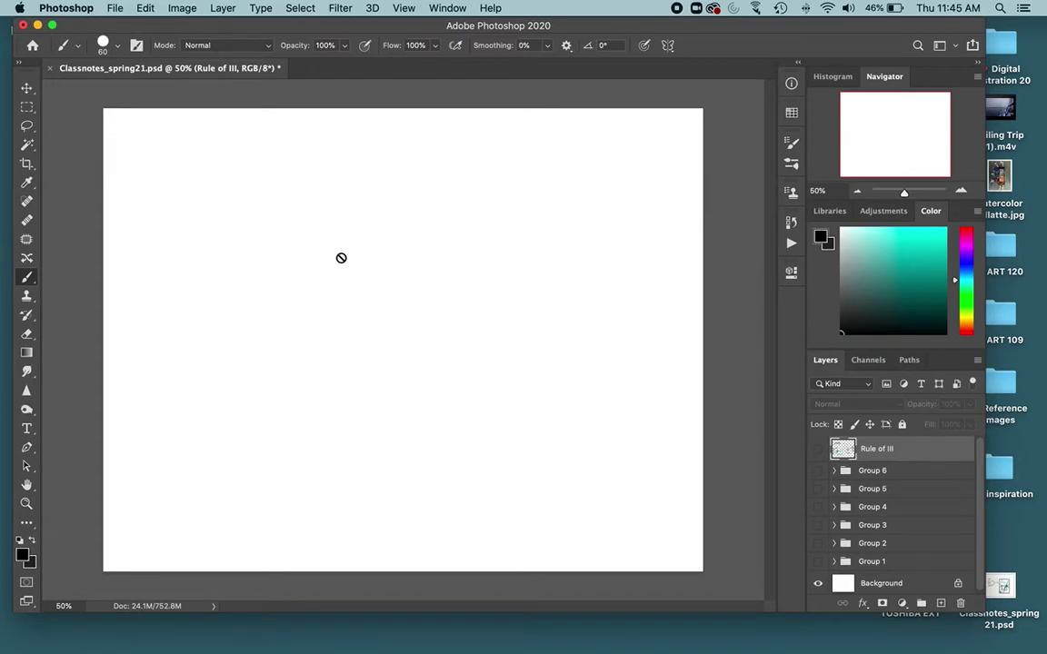
Step: On a new layer, draw a frame with a cyan thirds grid, switch to black and begin a sail below
left_click(940, 603)
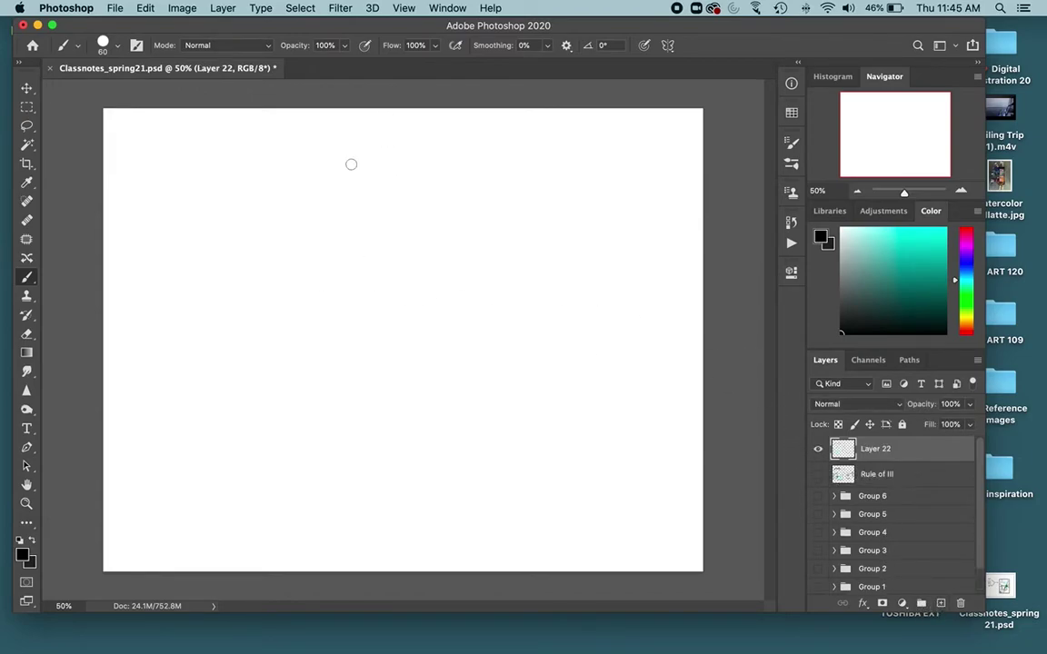
mouse_move(284, 202)
left_mouse_down()
mouse_move(281, 392)
mouse_move(631, 410)
mouse_move(630, 179)
mouse_move(278, 172)
mouse_move(282, 246)
left_mouse_up()
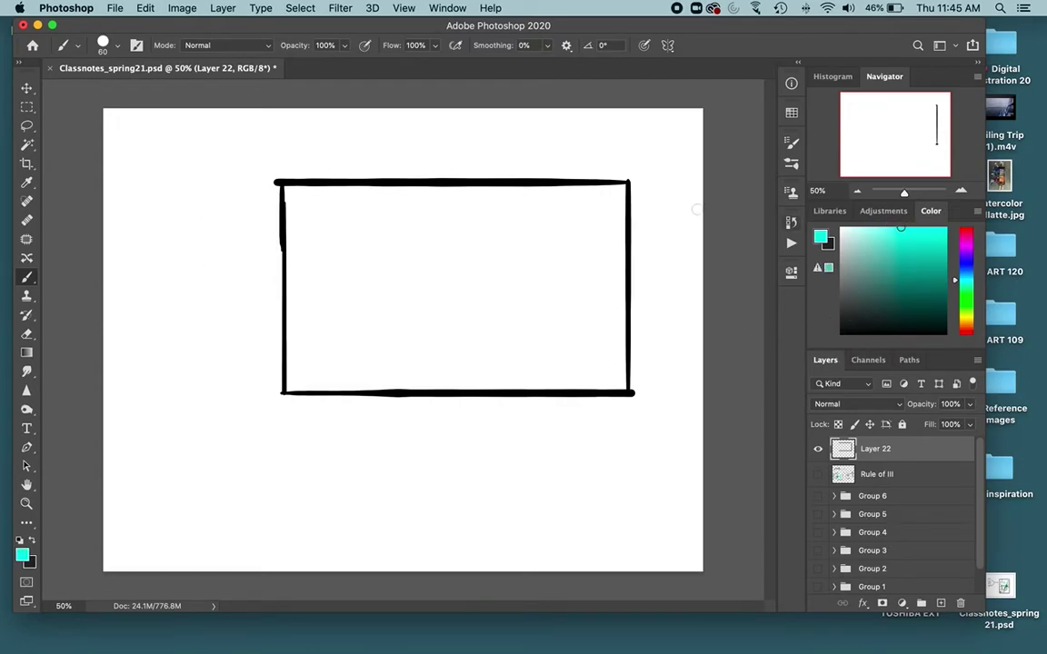
mouse_move(400, 188)
left_mouse_down()
mouse_move(387, 373)
mouse_move(400, 383)
left_mouse_up()
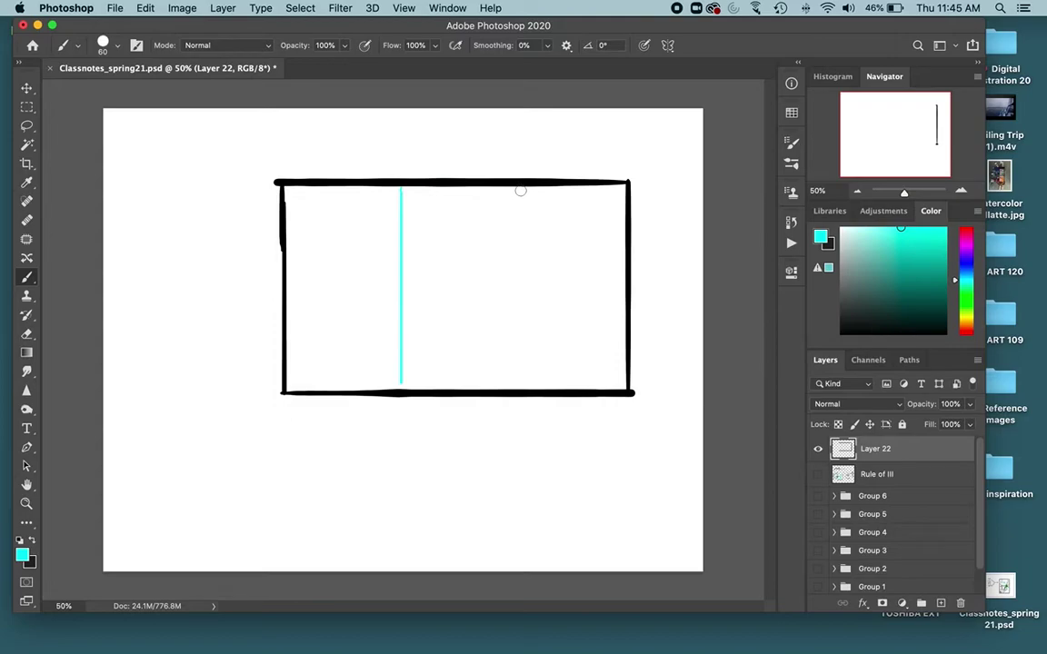
left_click_drag(520, 190, 511, 391)
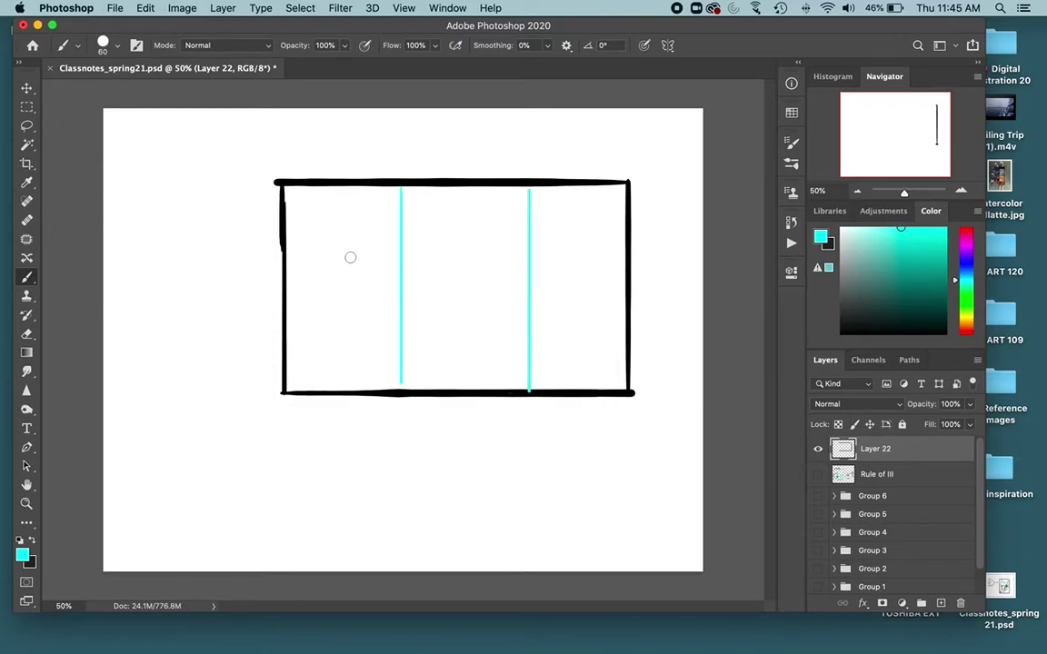
left_click_drag(286, 251, 625, 252)
left_click_drag(286, 322, 621, 339)
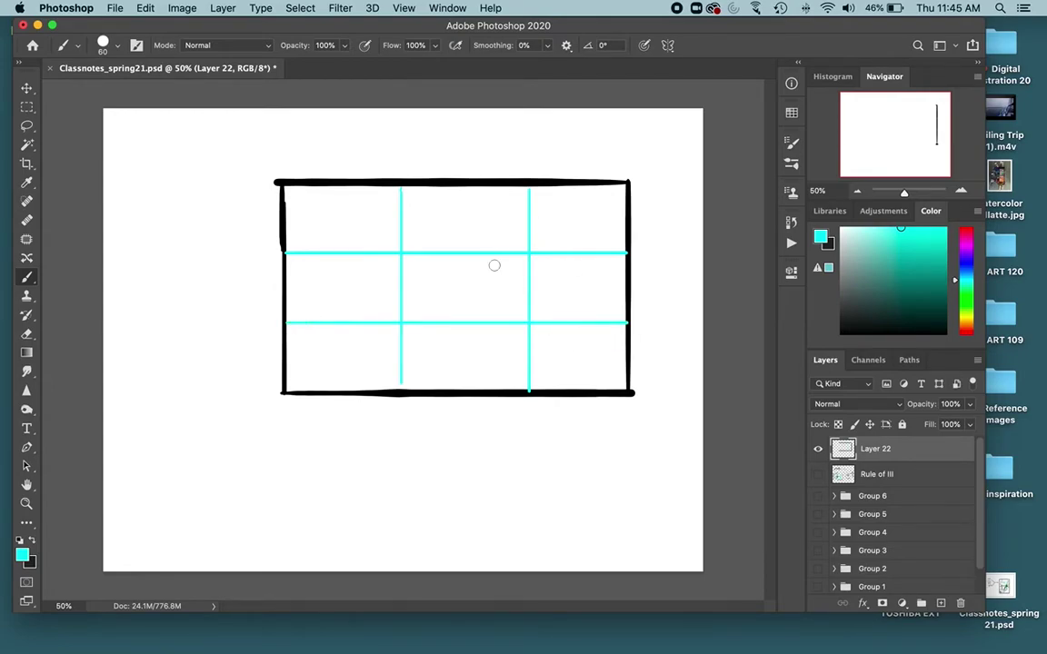
left_click_drag(840, 318, 841, 333)
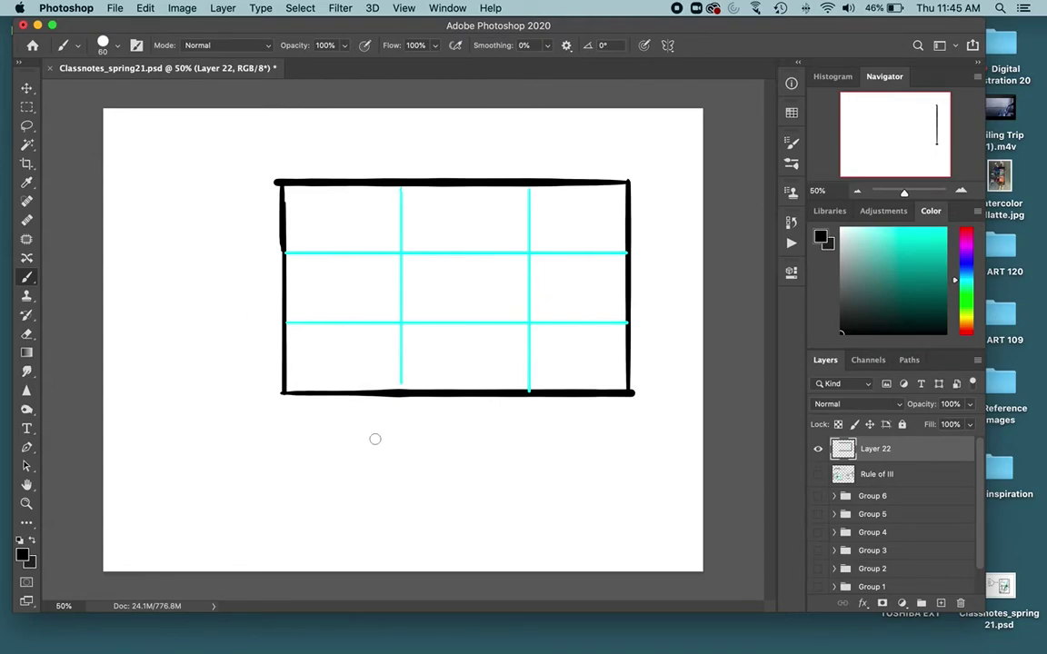
left_click_drag(377, 441, 353, 481)
Step: Sketch a sailboat below the frame and a small sail at the lower-right intersection, undoing test marks
mouse_move(378, 440)
left_mouse_down()
mouse_move(332, 484)
mouse_move(371, 481)
mouse_move(342, 486)
left_mouse_up()
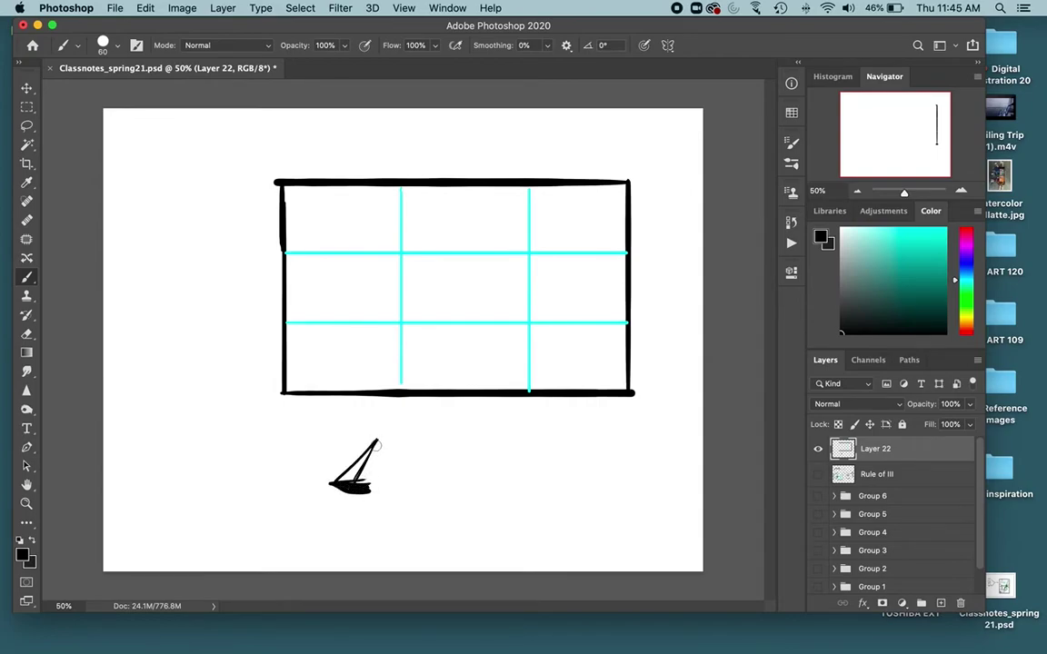
mouse_move(378, 445)
left_mouse_down()
mouse_move(373, 480)
mouse_move(355, 485)
mouse_move(378, 480)
left_mouse_up()
left_click_drag(397, 305, 402, 334)
left_click_drag(400, 247, 397, 264)
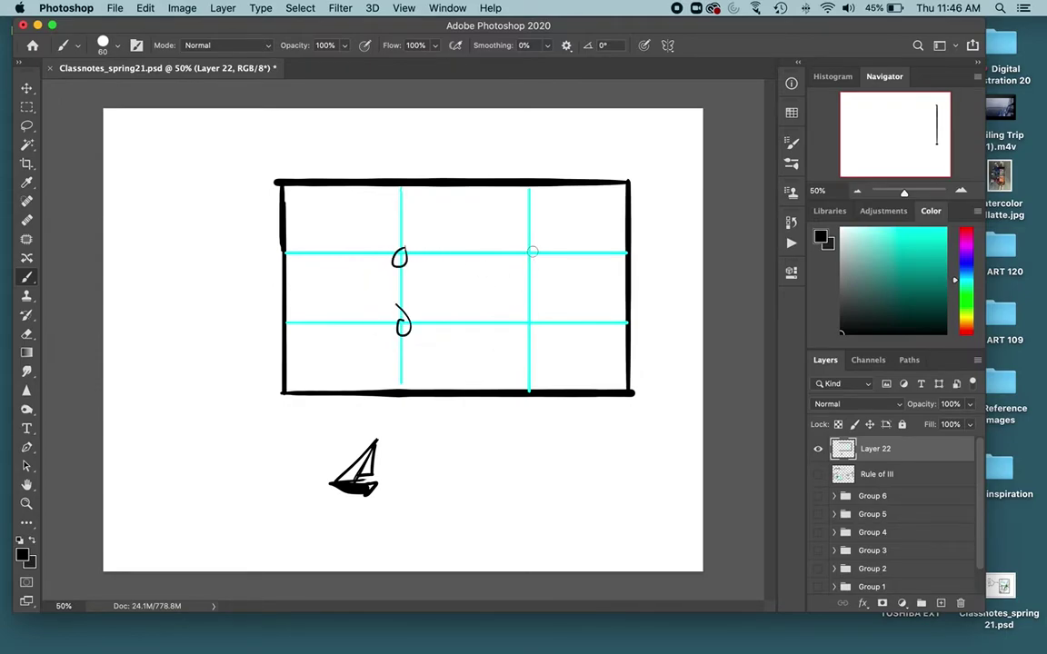
left_click_drag(529, 245, 528, 258)
left_click_drag(524, 302, 527, 315)
key("super+z")
key("super+z")
key("super+z")
key("super+z")
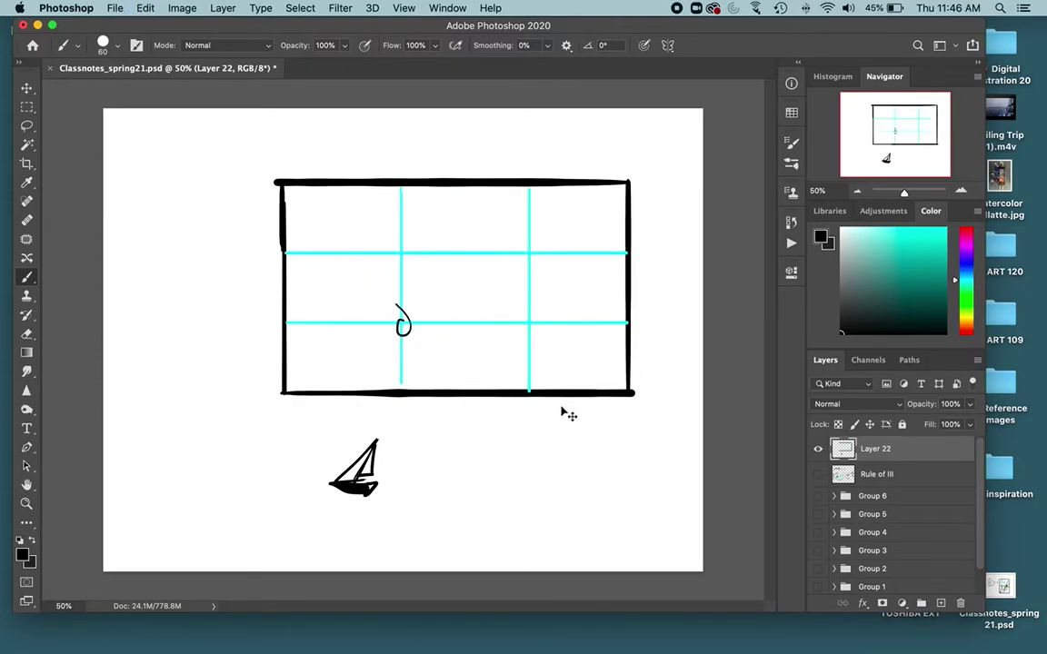
mouse_move(533, 310)
left_mouse_down()
mouse_move(518, 341)
mouse_move(511, 335)
mouse_move(531, 338)
left_mouse_up()
Step: Draw the horizon with hills along the upper thirds line, undoing the first attempts
left_click_drag(278, 201, 385, 195)
left_click_drag(309, 202, 517, 204)
key("super+z")
key("super+z")
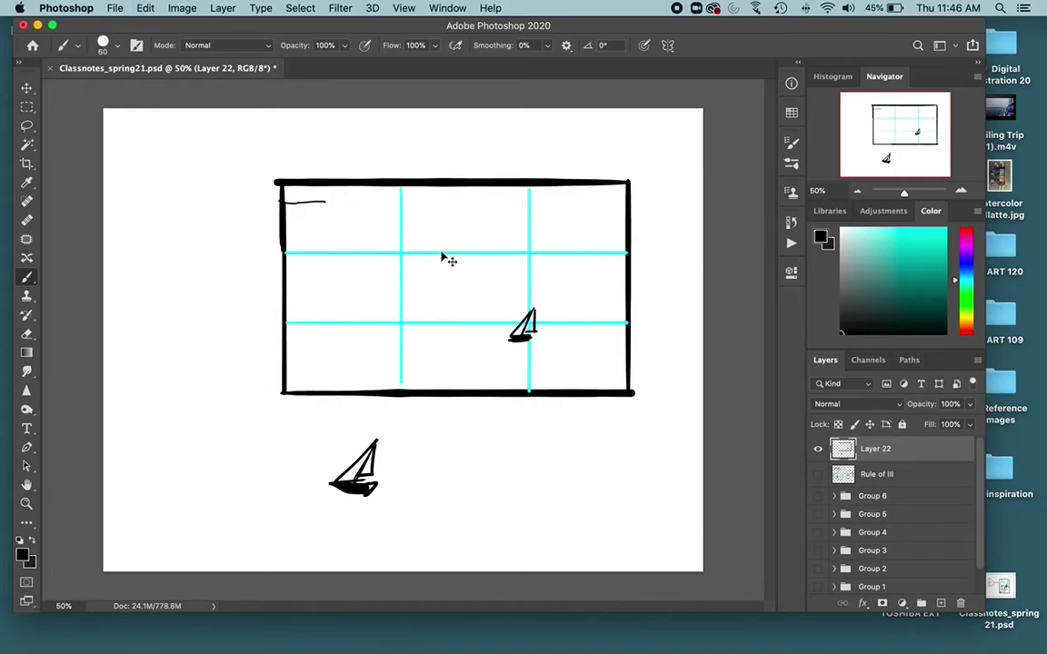
key("super+z")
mouse_move(306, 253)
left_mouse_down()
mouse_move(635, 256)
mouse_move(288, 258)
mouse_move(280, 240)
mouse_move(563, 237)
mouse_move(625, 218)
left_mouse_up()
Step: Add a peaked hill, a small sun, water lines by the boat and thin ripple lines
mouse_move(489, 235)
left_mouse_down()
mouse_move(518, 223)
mouse_move(556, 234)
left_mouse_up()
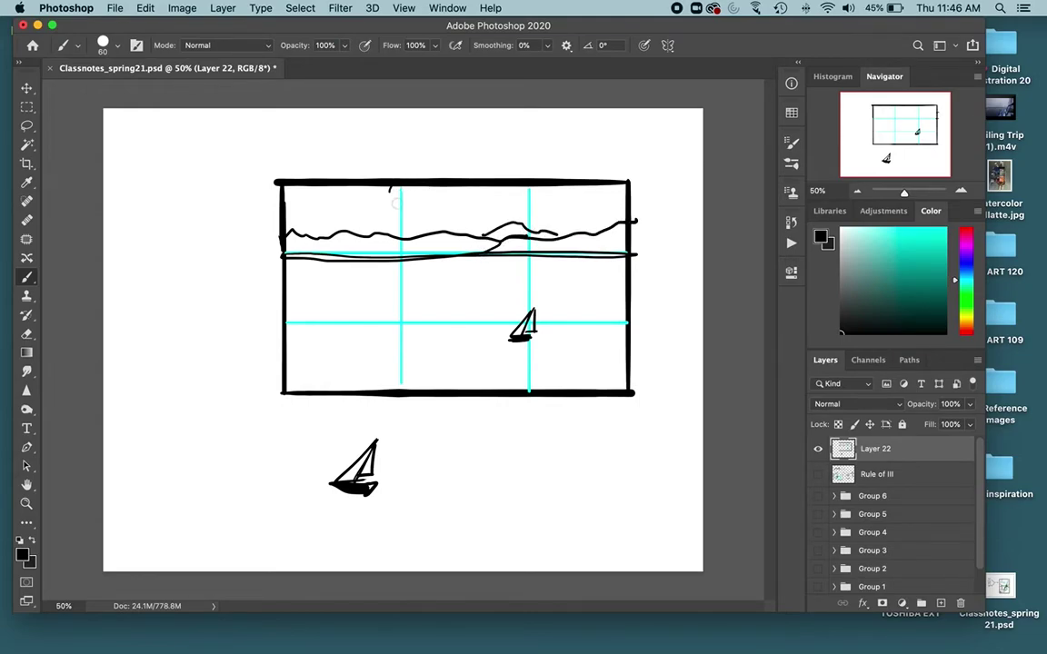
left_click_drag(395, 203, 391, 191)
mouse_move(545, 337)
left_mouse_down()
mouse_move(599, 335)
mouse_move(546, 342)
mouse_move(514, 365)
left_mouse_up()
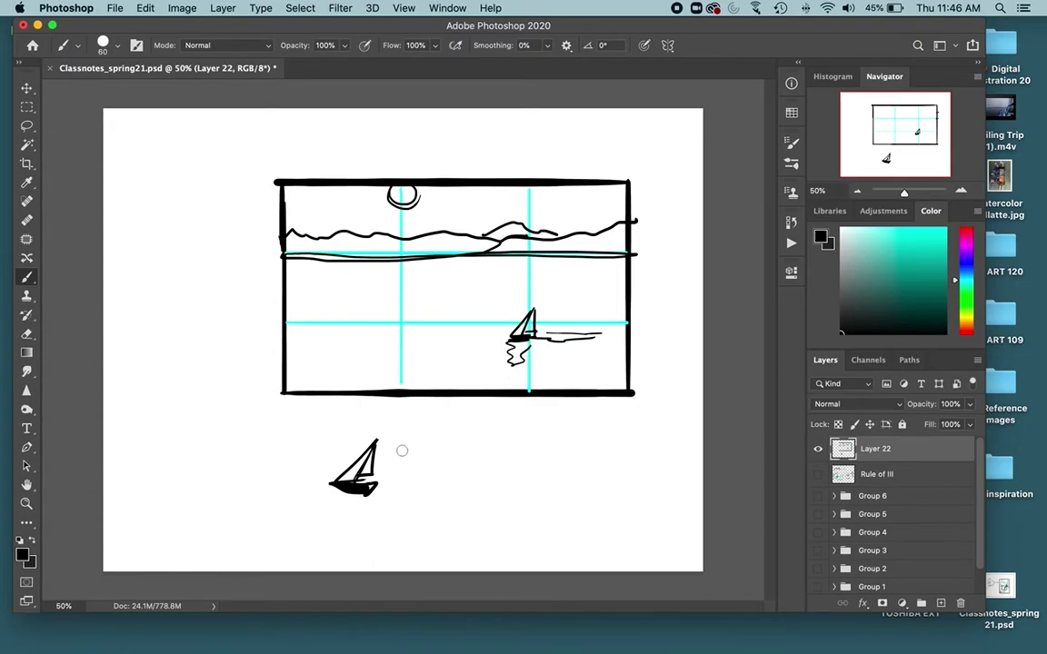
key("bracketleft")
mouse_move(545, 286)
left_mouse_down()
mouse_move(345, 288)
mouse_move(337, 293)
mouse_move(392, 311)
mouse_move(300, 325)
left_mouse_up()
left_click_drag(300, 328, 395, 334)
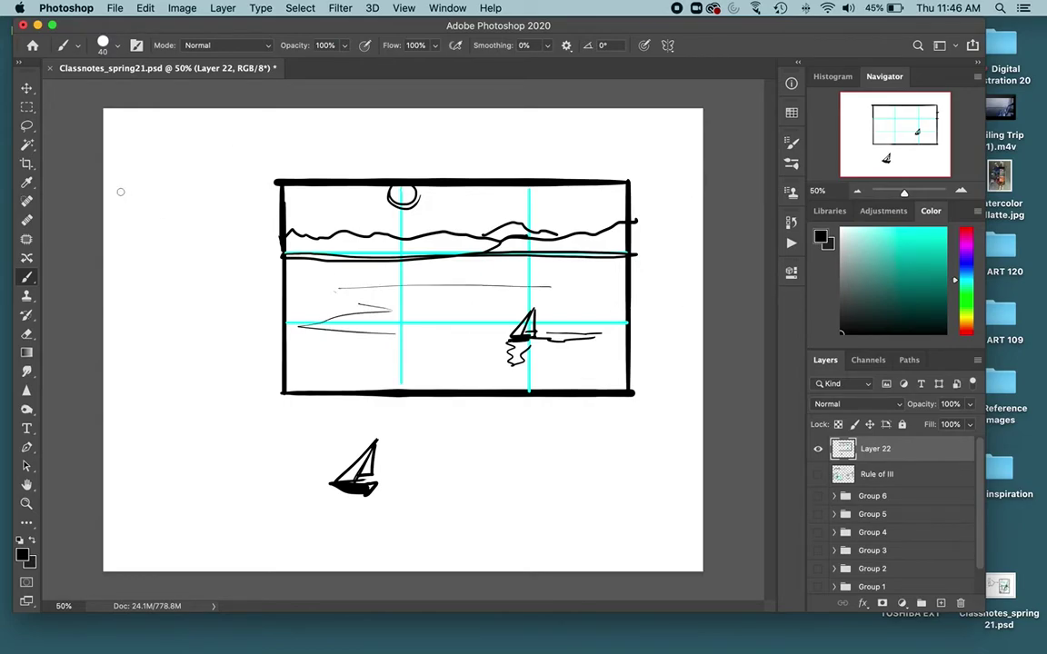
Step: Handwrite '-Avoid Edges' at the top left, fixing mistakes, then pick red as the paint colour
left_click_drag(121, 195, 125, 193)
left_click_drag(129, 186, 137, 204)
left_click_drag(125, 163, 135, 183)
key("super+z")
mouse_move(125, 200)
left_mouse_down()
mouse_move(146, 162)
mouse_move(188, 176)
mouse_move(202, 141)
left_mouse_up()
key("super+z")
key("super+z")
key("super+z")
mouse_move(153, 229)
left_mouse_down()
mouse_move(160, 263)
mouse_move(169, 221)
mouse_move(180, 238)
mouse_move(191, 224)
mouse_move(185, 237)
left_mouse_up()
left_click(966, 335)
left_click(924, 228)
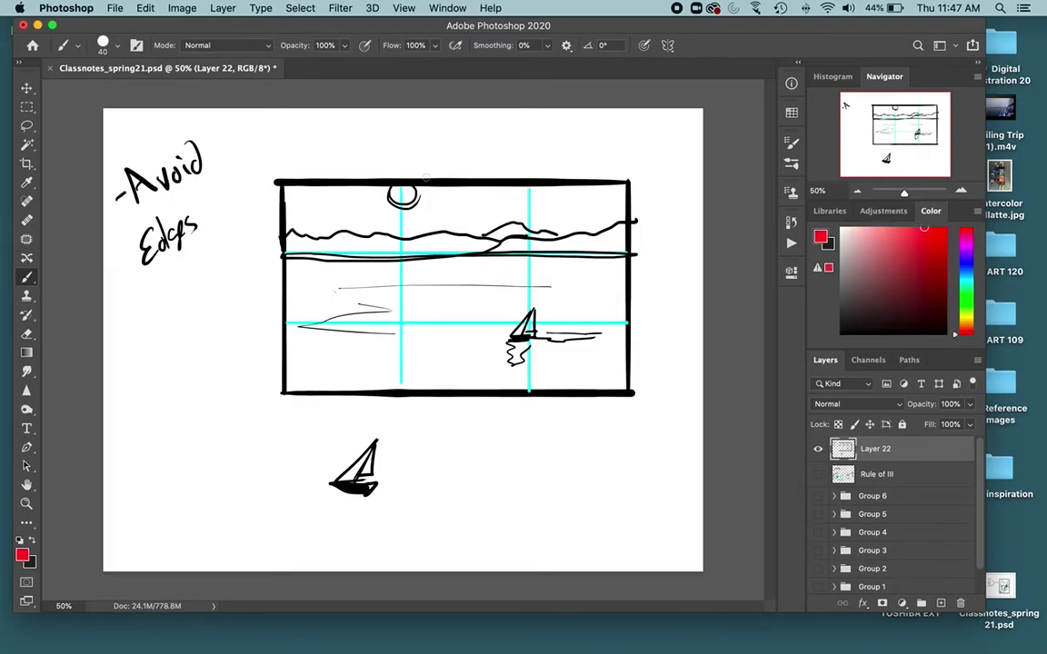
Step: Try a red frame outline and erasing the small sailboat, then undo both and sample black
mouse_move(280, 183)
left_mouse_down()
mouse_move(572, 187)
mouse_move(633, 202)
mouse_move(644, 365)
mouse_move(613, 389)
mouse_move(295, 380)
mouse_move(281, 186)
left_mouse_up()
key("super+z")
key("e")
mouse_move(509, 332)
left_mouse_down()
mouse_move(525, 350)
mouse_move(521, 325)
mouse_move(563, 329)
mouse_move(564, 386)
mouse_move(594, 385)
left_mouse_up()
key("b")
left_click(563, 392, "alt")
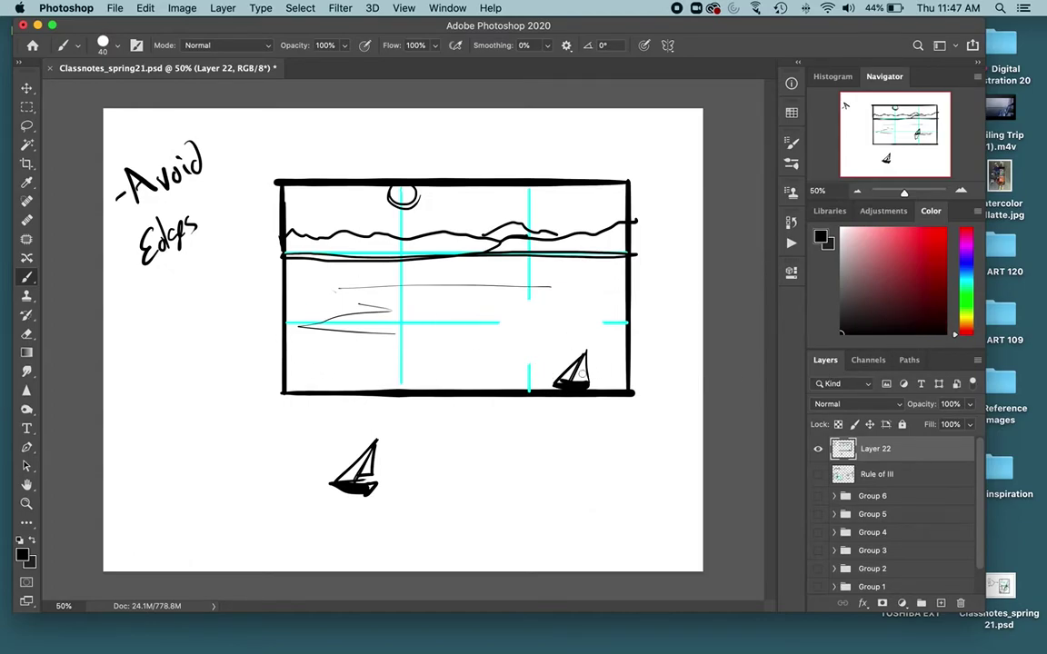
key("super+z")
key("super+z")
key("super+z")
key("super+z")
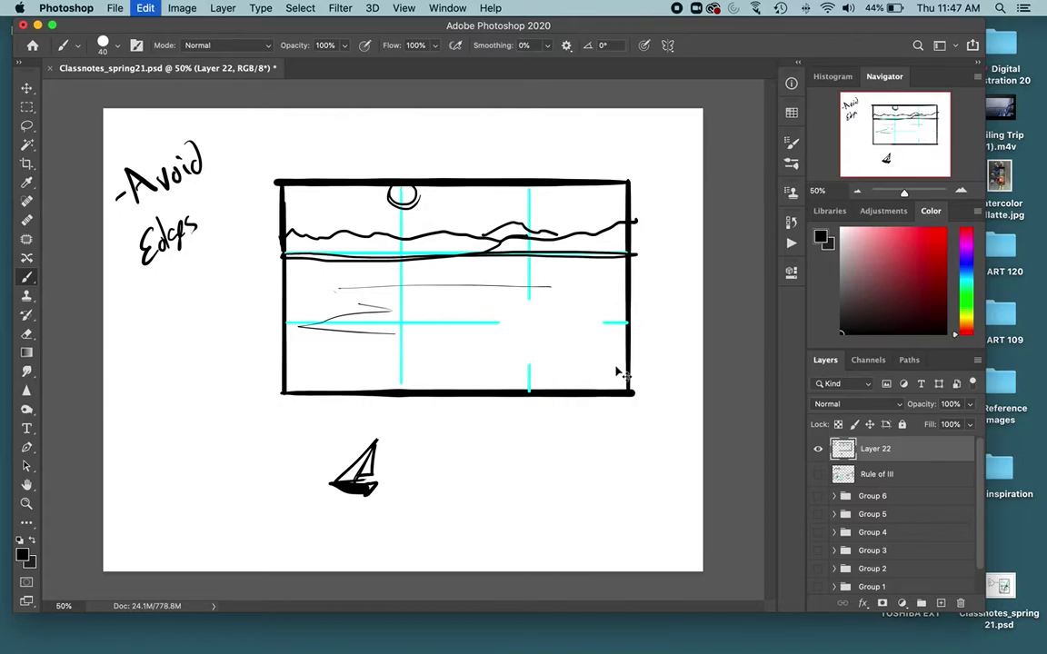
key("super+z")
key("super+z")
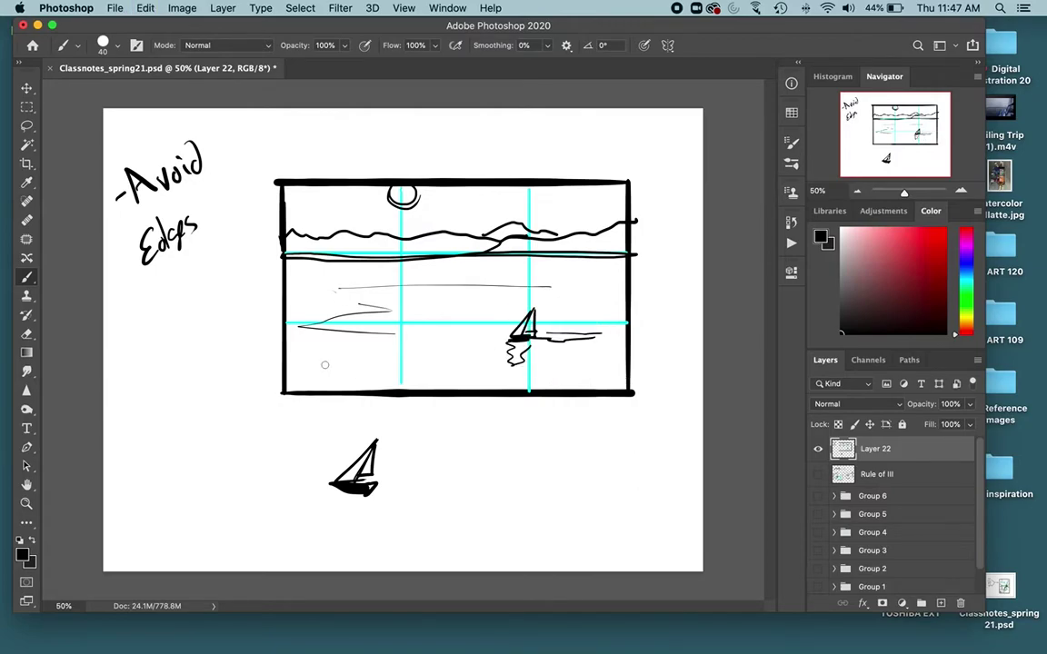
Step: Add grassy shorelines at the lower corners, a distant sail, water lines and clouds
left_click_drag(285, 356, 376, 388)
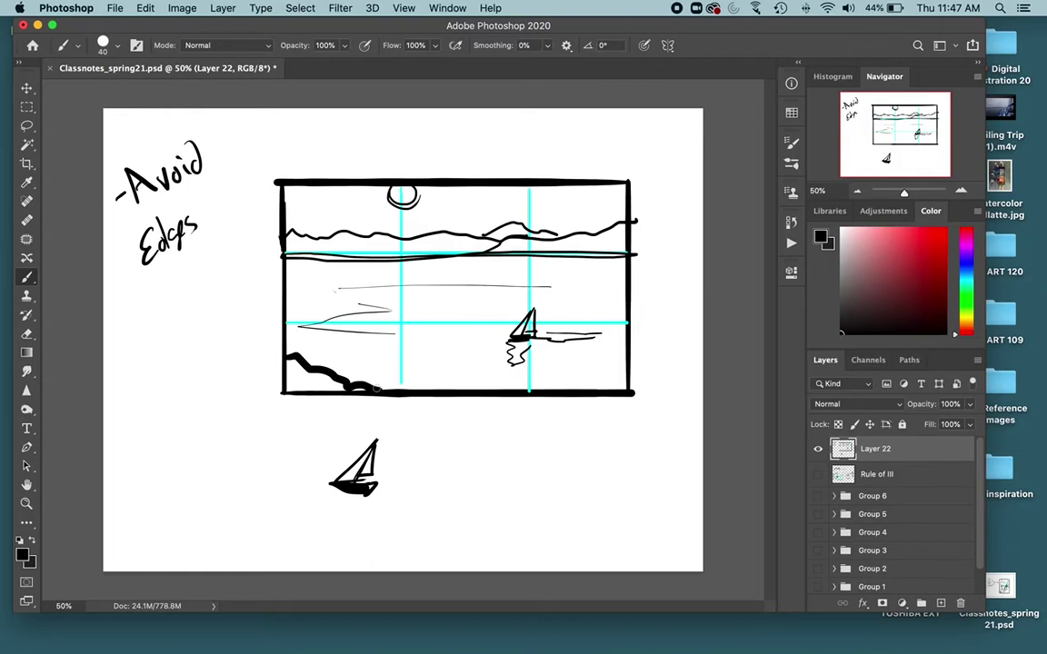
mouse_move(348, 343)
left_mouse_down()
mouse_move(354, 386)
mouse_move(371, 389)
left_mouse_up()
mouse_move(570, 389)
left_mouse_down()
mouse_move(602, 358)
mouse_move(633, 352)
mouse_move(597, 376)
left_mouse_up()
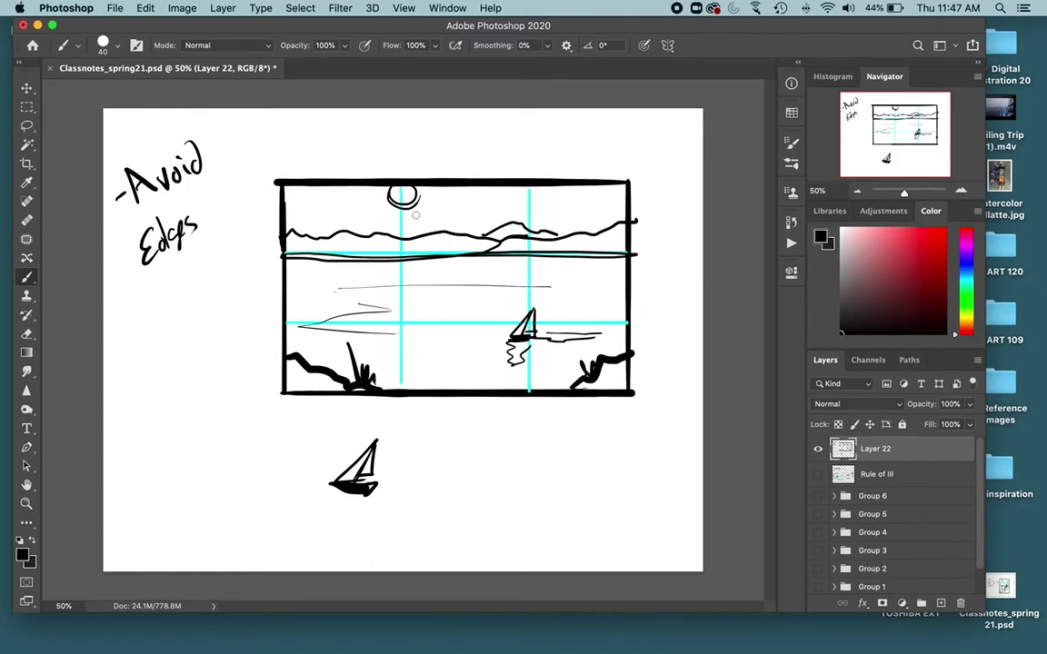
left_click_drag(301, 268, 311, 265)
left_click_drag(611, 275, 618, 270)
left_click_drag(290, 298, 388, 293)
mouse_move(622, 185)
left_mouse_down()
mouse_move(579, 196)
mouse_move(602, 196)
mouse_move(602, 221)
left_mouse_up()
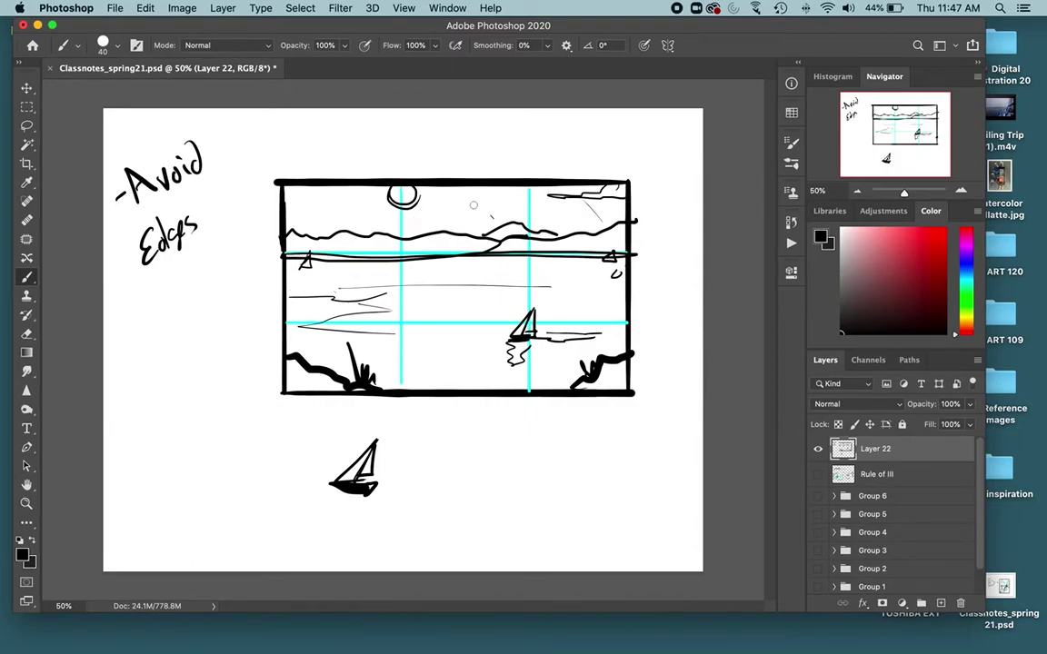
Step: Discard trial circles, then marquee the framed sketch and scale it to about 69%
mouse_move(473, 205)
left_mouse_down()
mouse_move(277, 332)
mouse_move(313, 205)
left_mouse_up()
left_click_drag(516, 315, 511, 320)
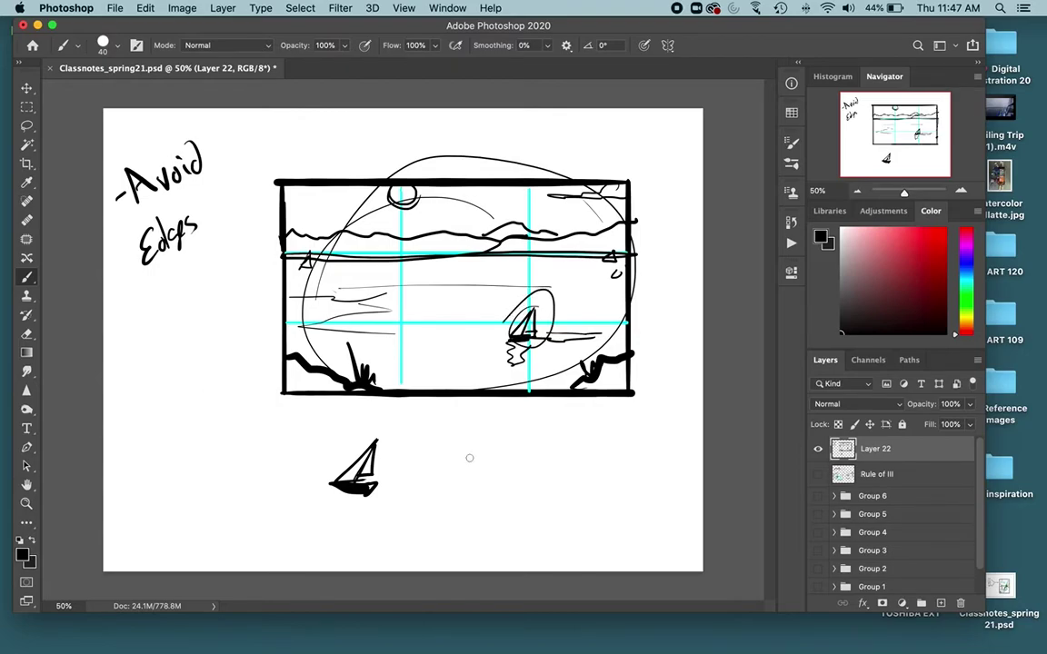
key("super+z")
key("super+z")
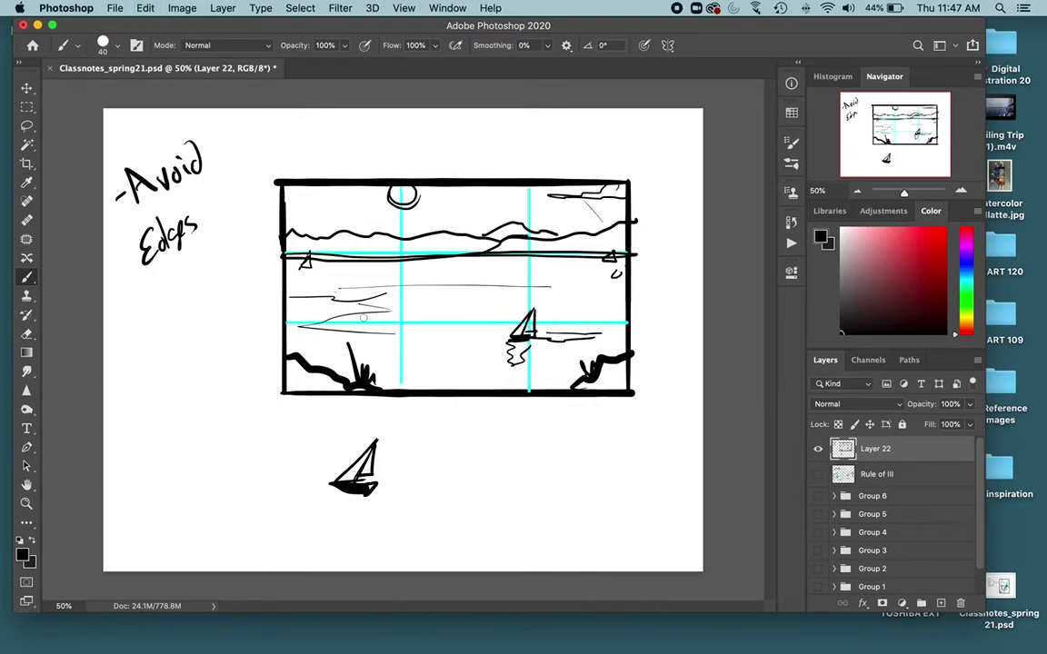
key("m")
mouse_move(260, 164)
left_mouse_down()
mouse_move(277, 205)
mouse_move(572, 390)
mouse_move(656, 412)
mouse_move(537, 356)
mouse_move(535, 333)
left_mouse_up()
key("super+t")
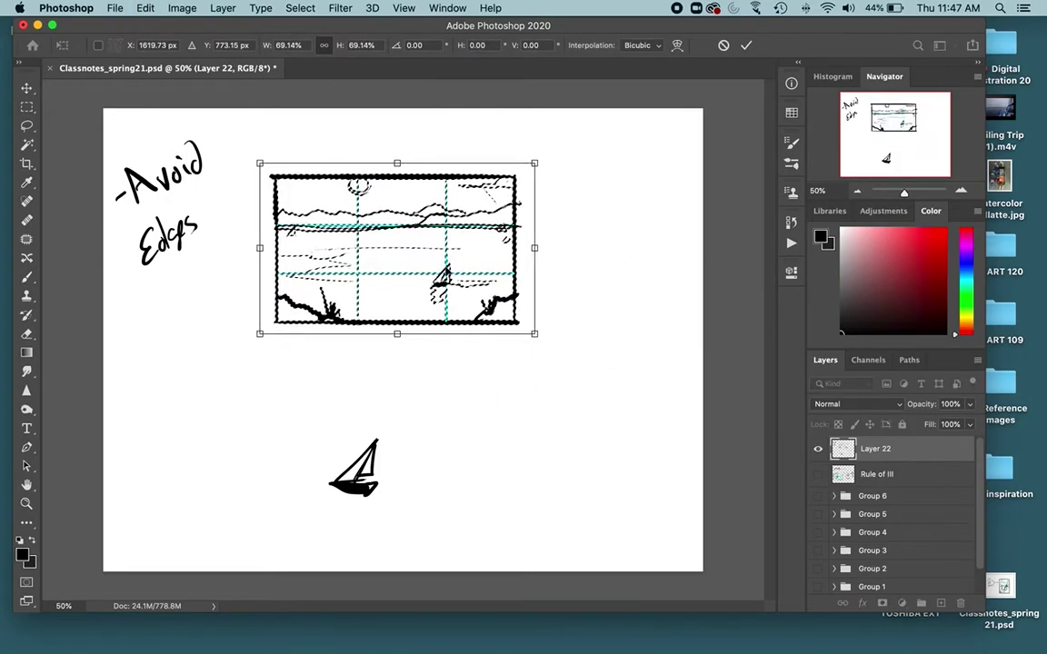
Step: Move the shrunken seascape to the upper right, commit the transform and deselect
mouse_move(399, 308)
left_mouse_down()
mouse_move(492, 270)
mouse_move(519, 273)
left_mouse_up()
key("Return")
key("super+d")
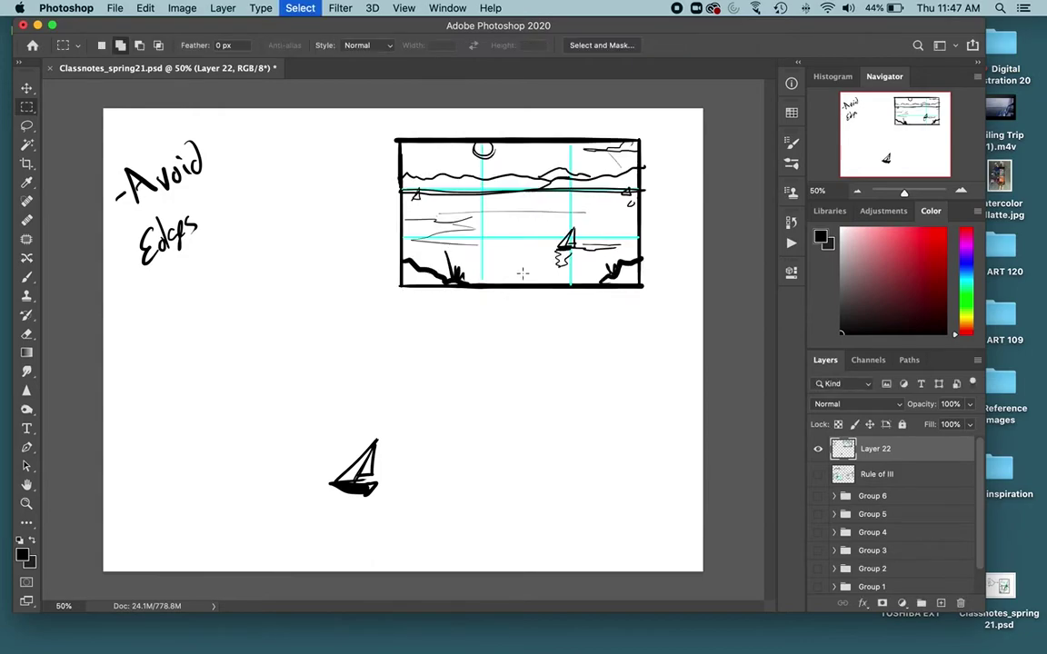
key("b")
Step: Draw a tall frame at the lower right with cyan vertical and horizontal thirds lines
mouse_move(464, 335)
left_mouse_down()
mouse_move(452, 524)
mouse_move(610, 534)
mouse_move(613, 376)
mouse_move(572, 331)
mouse_move(445, 332)
left_mouse_up()
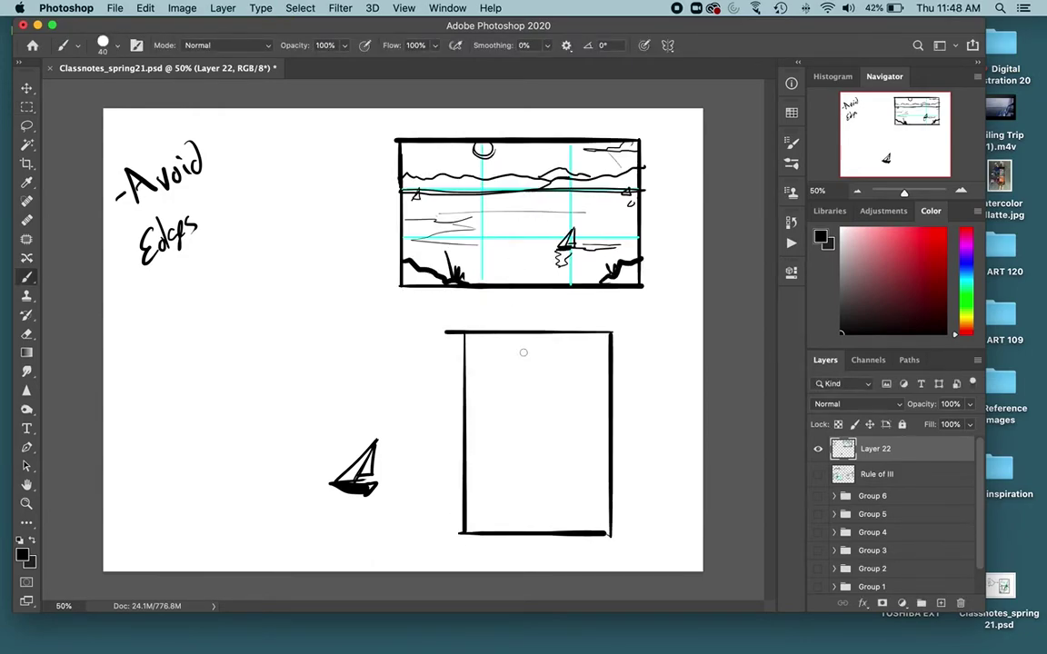
left_click(963, 275)
left_click(906, 229)
left_click_drag(511, 338, 511, 513)
left_click_drag(562, 357, 563, 525)
left_click_drag(500, 464, 617, 454)
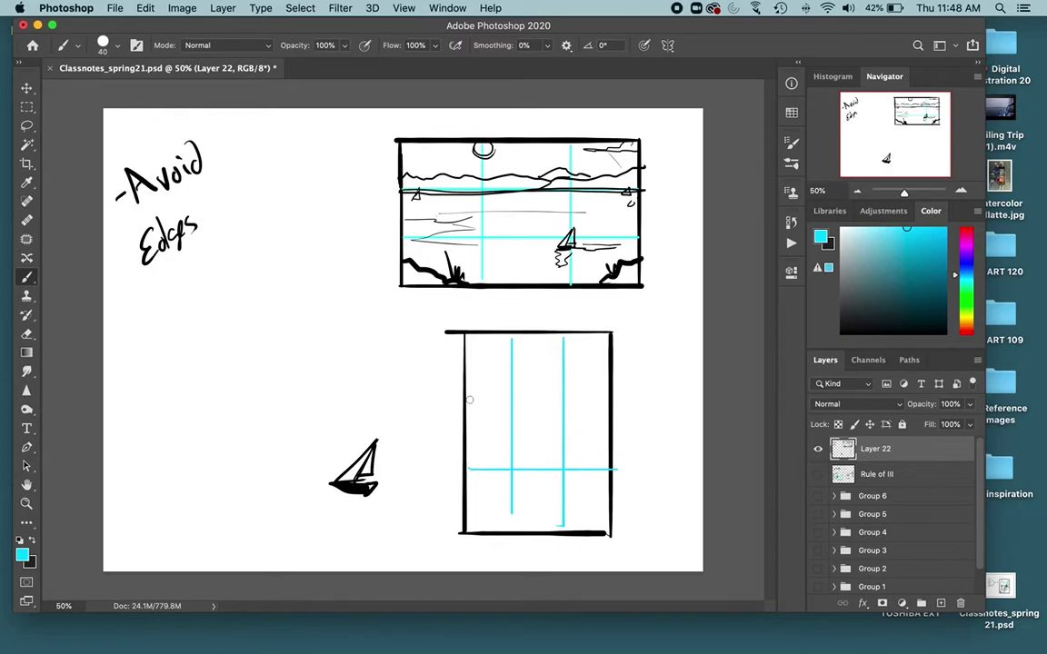
left_click_drag(470, 400, 630, 399)
key("d")
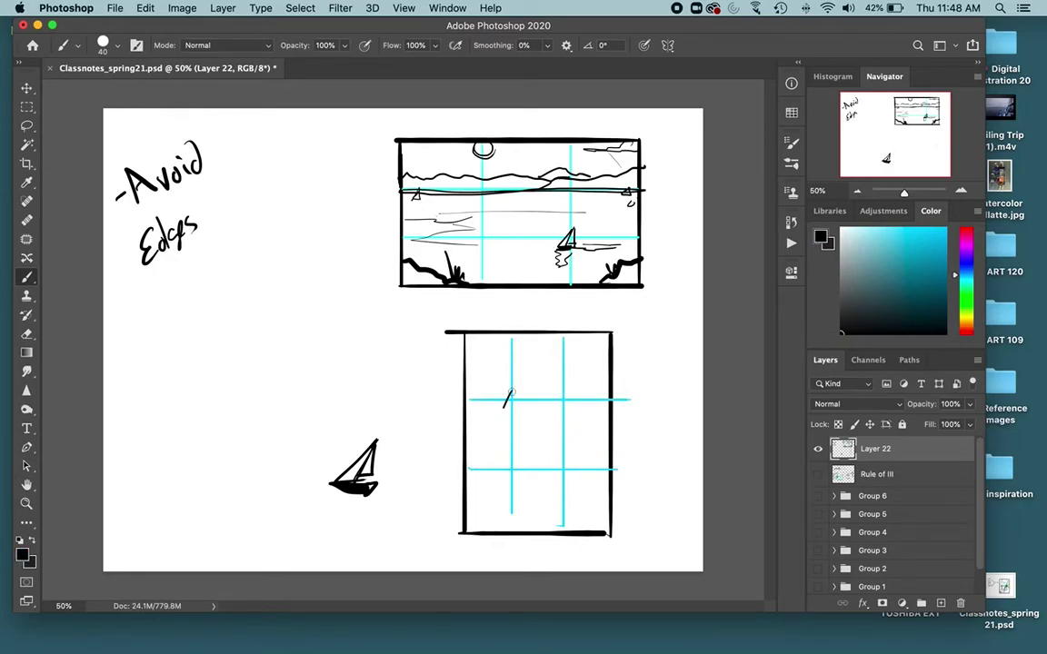
Step: Sketch a sail, water line, hills, wavy shoreline, grass and branch, then erase the loose sailboat
left_click_drag(509, 388, 502, 408)
mouse_move(459, 398)
left_mouse_down()
mouse_move(578, 399)
mouse_move(545, 396)
left_mouse_up()
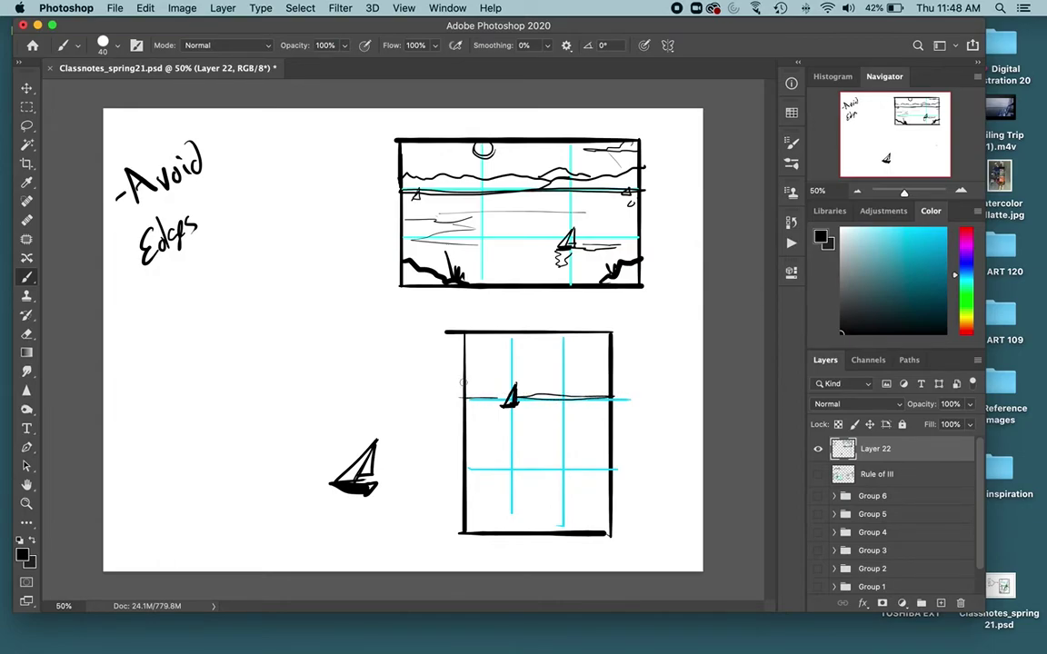
mouse_move(487, 371)
left_mouse_down()
mouse_move(597, 377)
mouse_move(609, 362)
left_mouse_up()
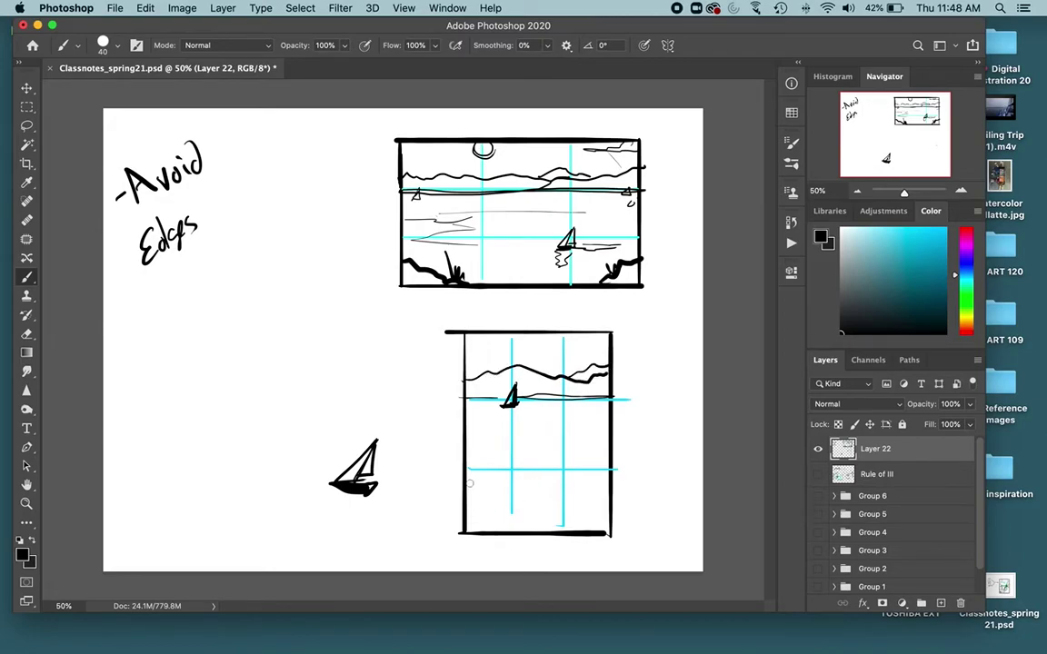
mouse_move(467, 471)
left_mouse_down()
mouse_move(563, 518)
mouse_move(606, 507)
mouse_move(608, 462)
left_mouse_up()
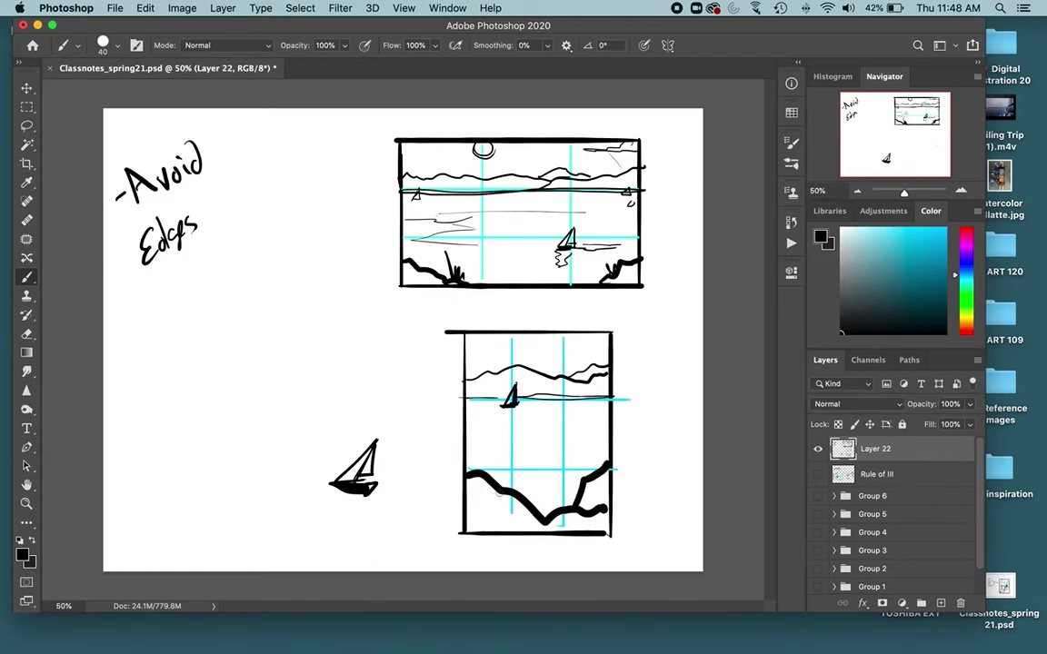
left_click_drag(492, 446, 509, 482)
left_click_drag(585, 470, 592, 459)
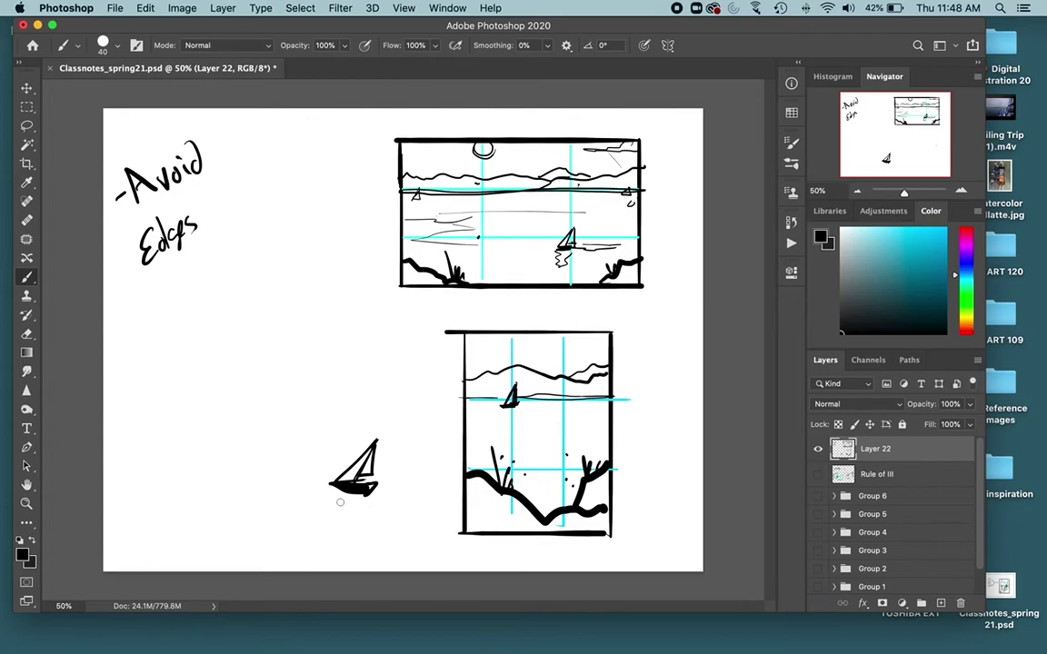
key("e")
left_click_drag(362, 434, 377, 456)
Step: Draw a lower-left frame with cyan vertical and horizontal centre guides, redrawing the horizontal one
key("b")
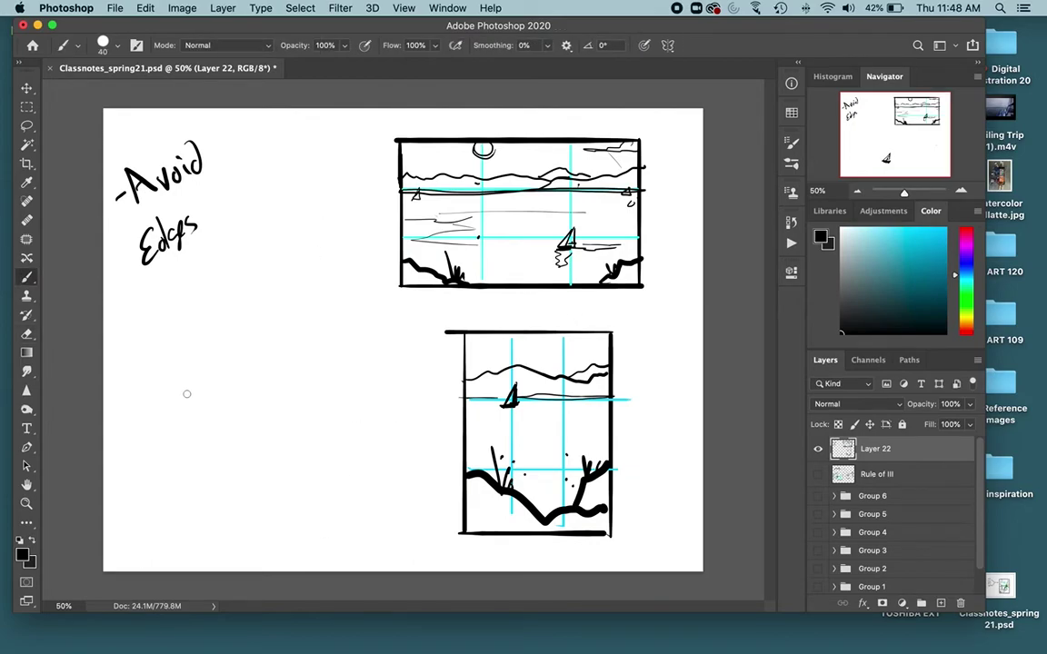
mouse_move(164, 376)
left_mouse_down()
mouse_move(164, 527)
mouse_move(416, 527)
mouse_move(416, 382)
mouse_move(175, 378)
left_mouse_up()
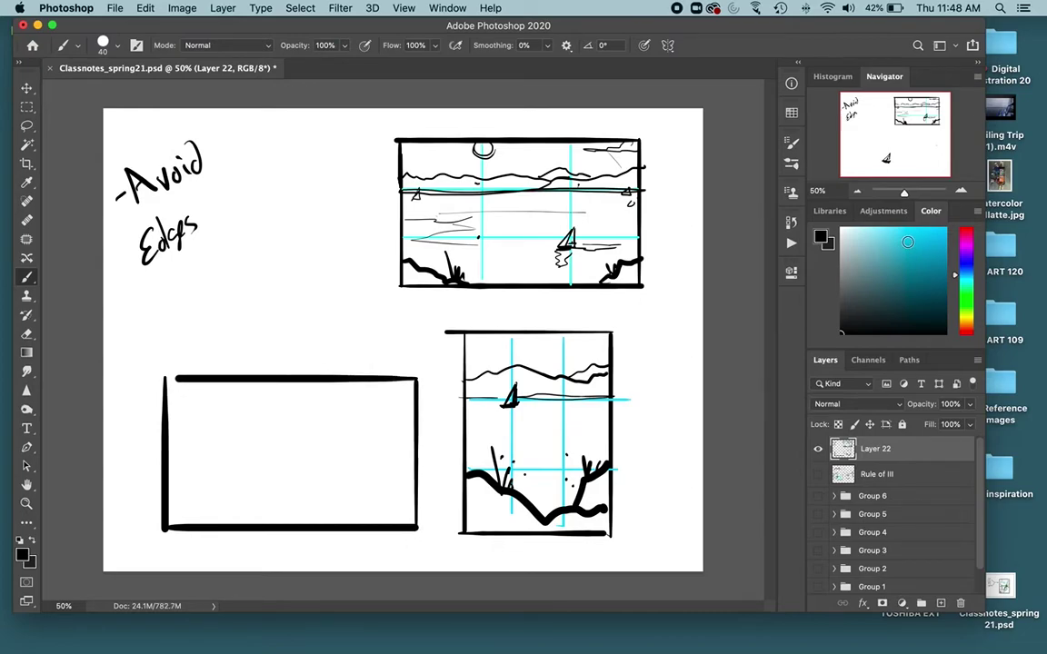
key("x")
left_click_drag(288, 383, 289, 523)
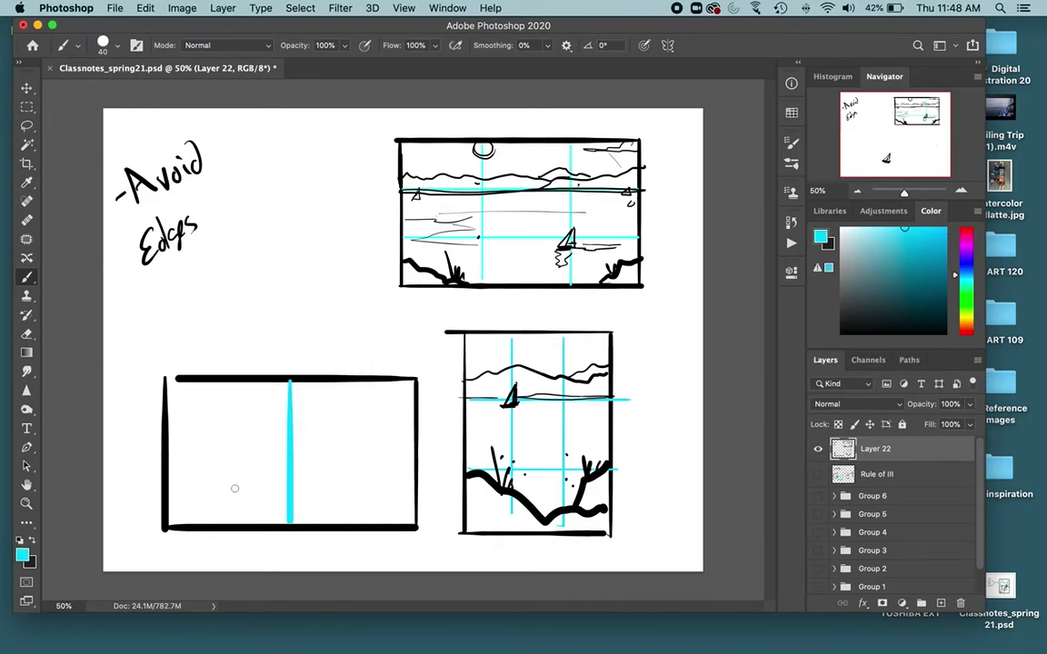
left_click_drag(166, 464, 439, 466)
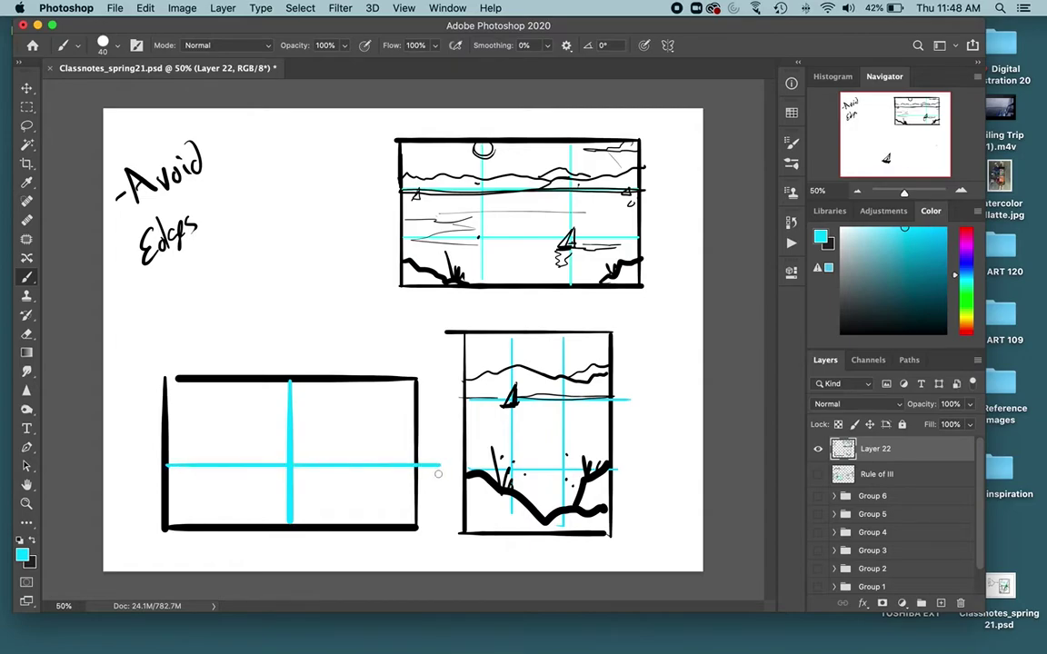
key("super+z")
left_click_drag(173, 461, 408, 452)
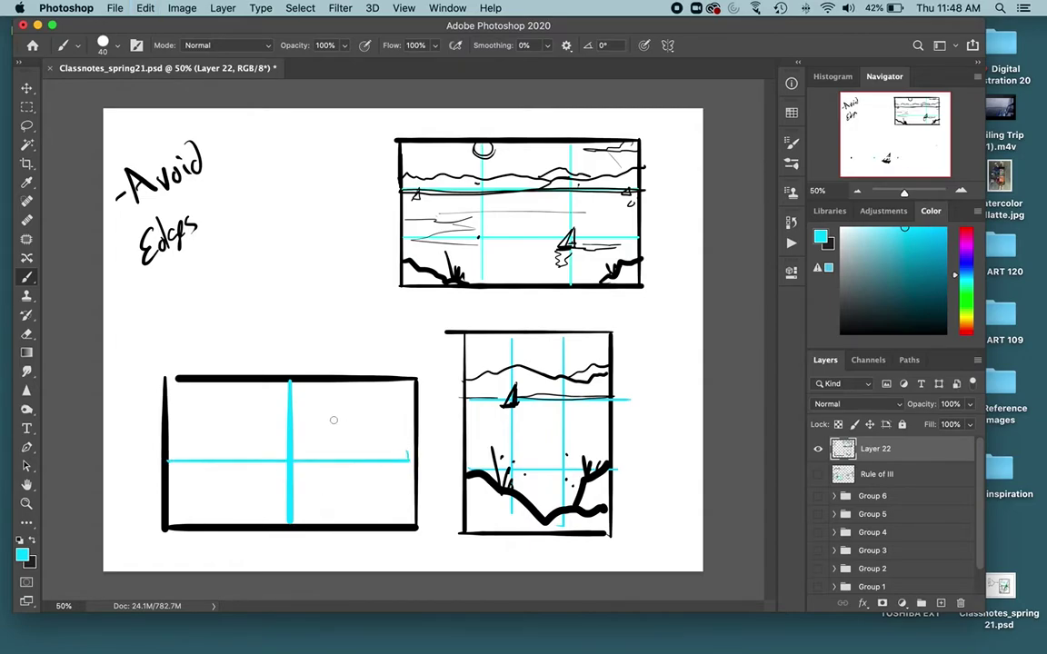
left_click(280, 376, "alt")
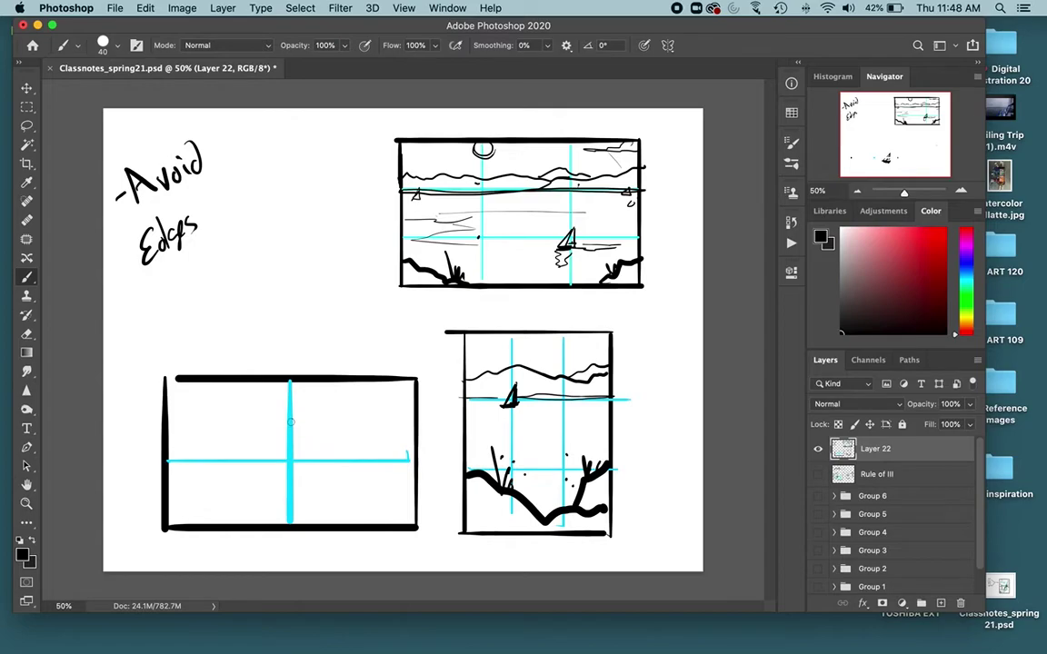
Step: Sketch a centred sailboat, horizon on both sides, a mountain ridge and grassy bottom corners
mouse_move(291, 420)
left_mouse_down()
mouse_move(263, 474)
mouse_move(287, 468)
left_mouse_up()
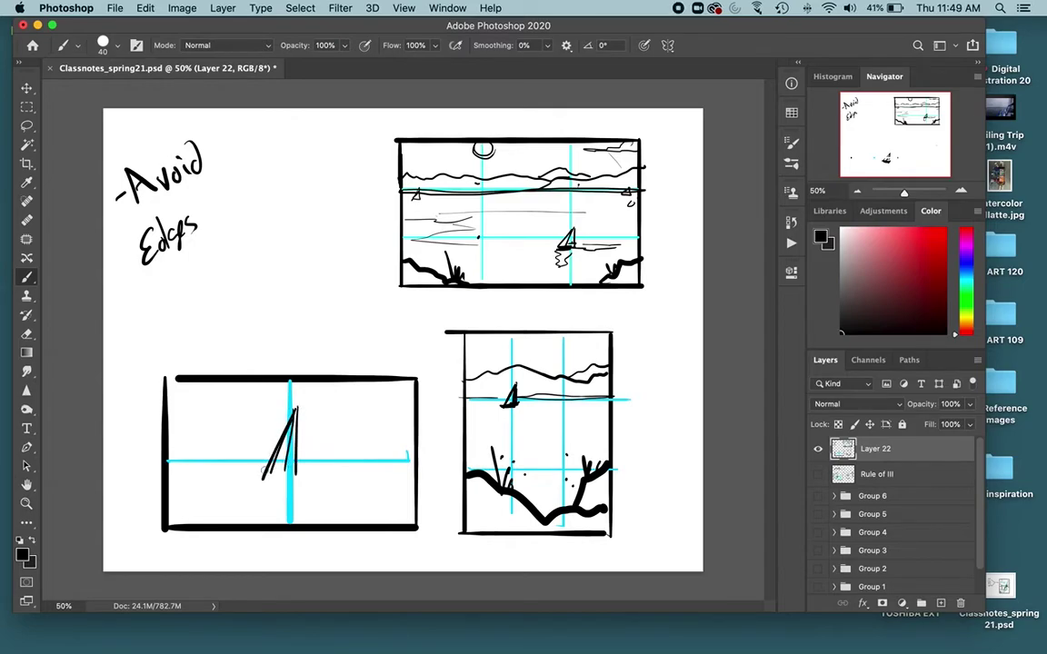
mouse_move(295, 411)
left_mouse_down()
mouse_move(274, 468)
mouse_move(315, 474)
left_mouse_up()
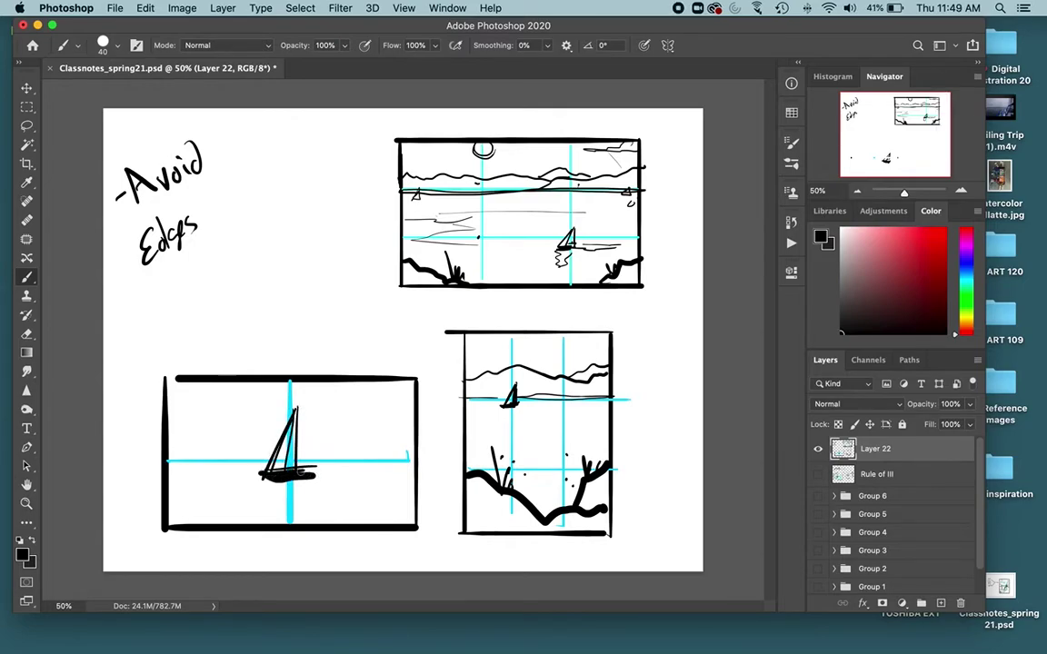
left_click_drag(296, 409, 308, 459)
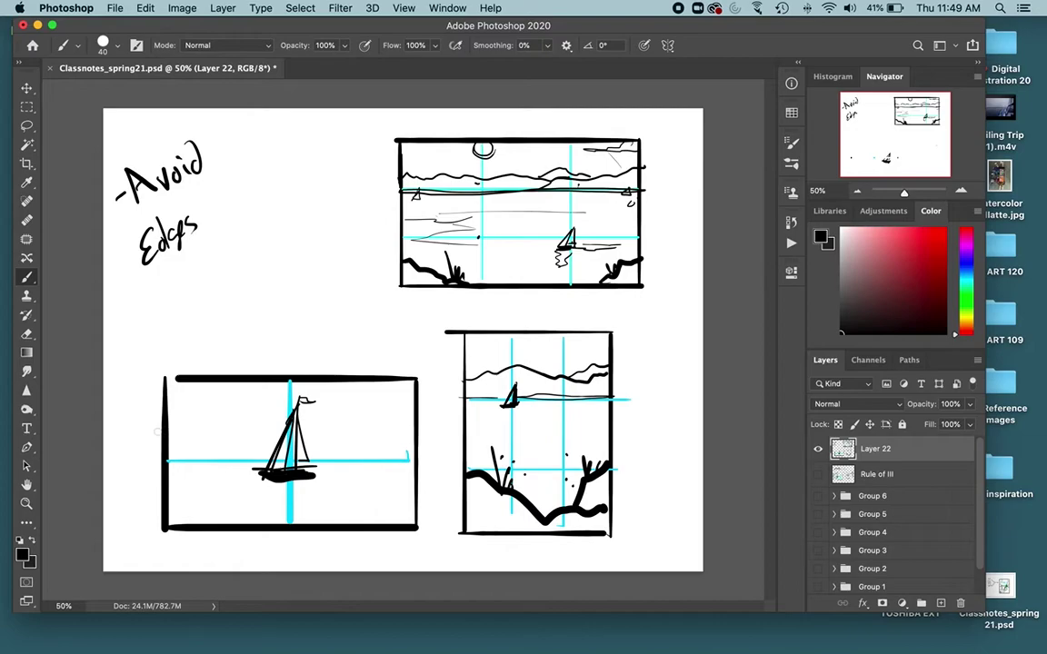
left_click_drag(169, 464, 218, 464)
left_click_drag(317, 460, 406, 458)
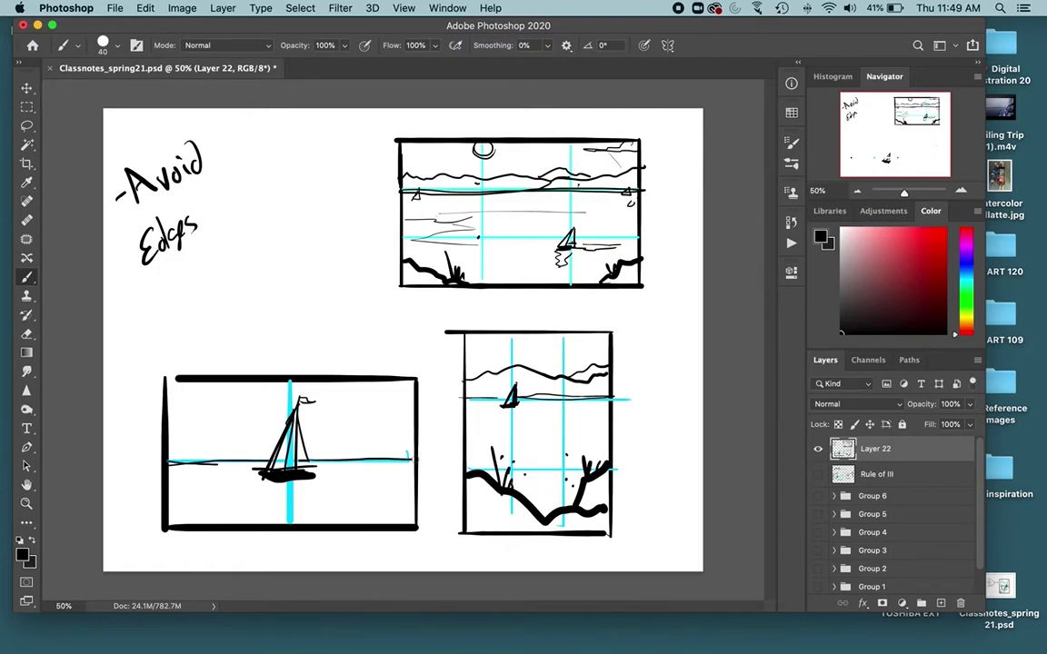
mouse_move(179, 429)
left_mouse_down()
mouse_move(346, 445)
mouse_move(371, 433)
mouse_move(419, 428)
left_mouse_up()
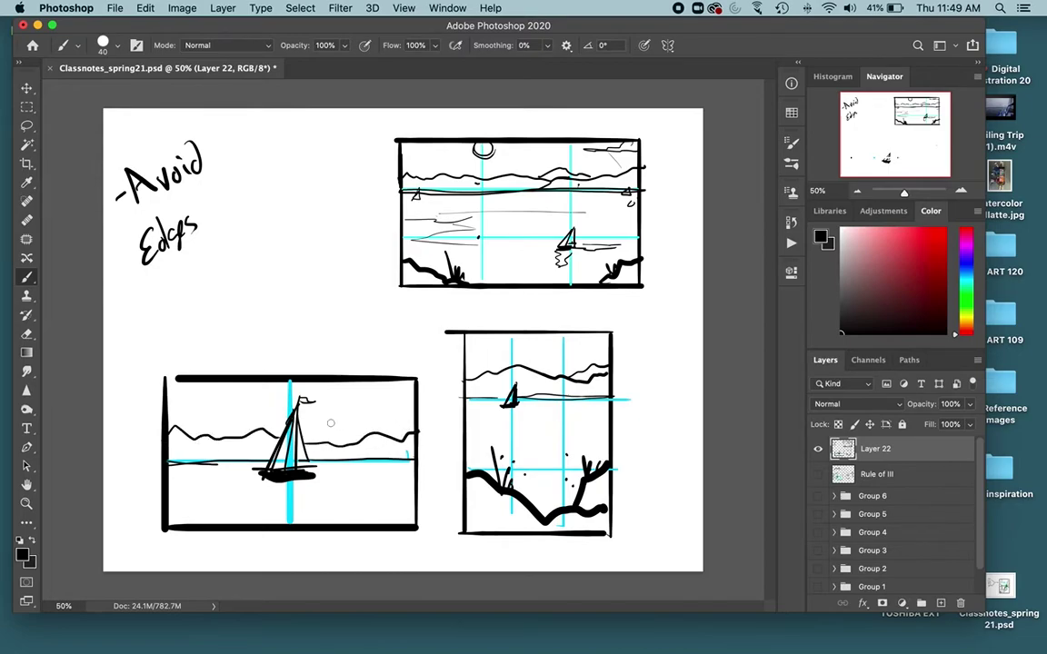
mouse_move(183, 482)
left_mouse_down()
mouse_move(188, 506)
mouse_move(224, 520)
left_mouse_up()
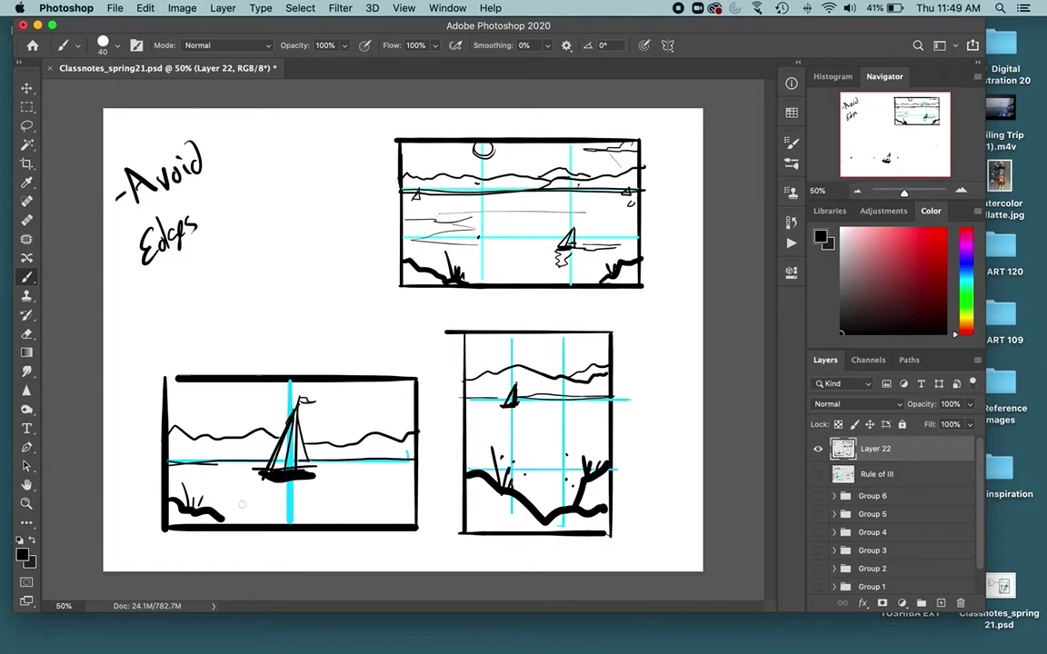
mouse_move(365, 522)
left_mouse_down()
mouse_move(415, 493)
mouse_move(393, 477)
mouse_move(406, 482)
left_mouse_up()
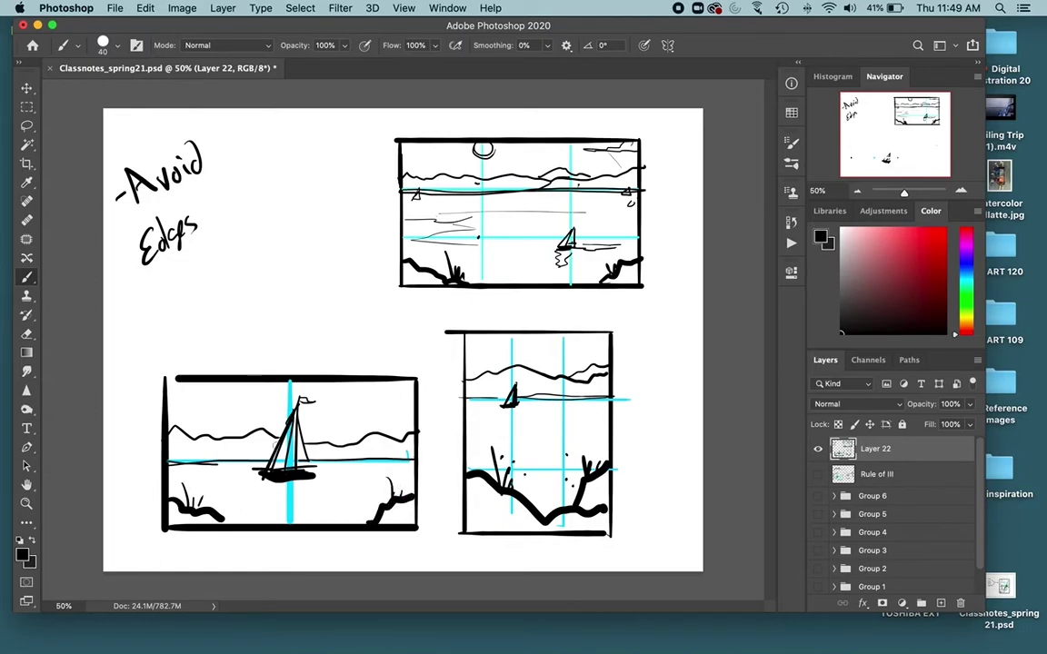
Step: Add a sun behind the mast top and clouds in the sky
left_click_drag(271, 385, 269, 421)
left_click_drag(275, 382, 316, 427)
left_click_drag(183, 387, 220, 401)
mouse_move(403, 385)
left_mouse_down()
mouse_move(375, 399)
mouse_move(411, 401)
left_mouse_up()
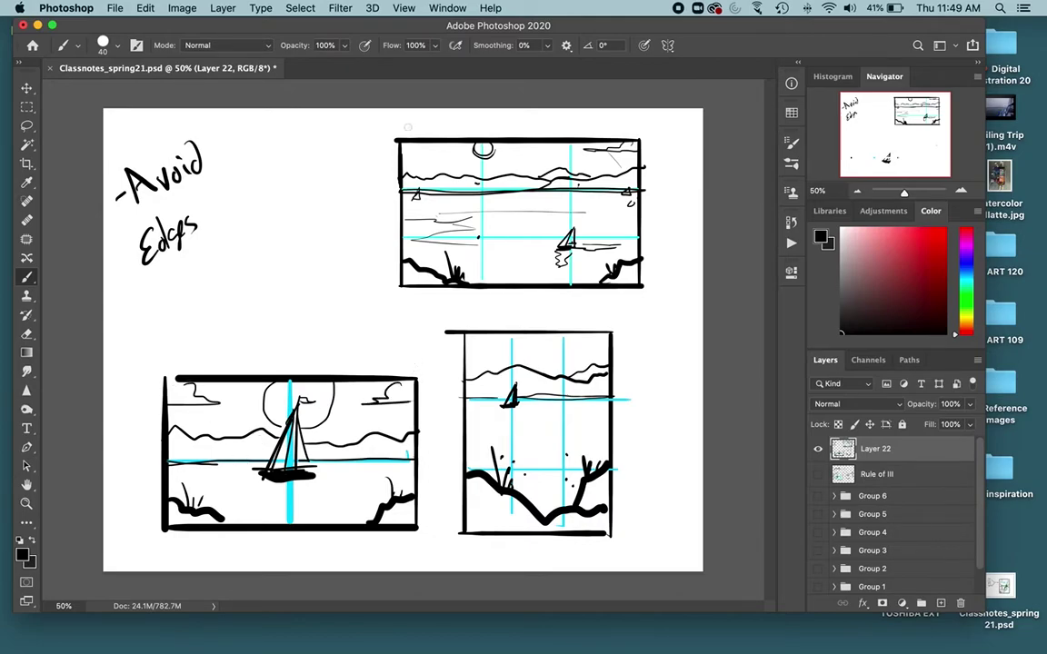
Step: Number the three thumbnail sketches 1, 2 and 3 with the brush
left_click_drag(375, 128, 372, 143)
left_click_drag(434, 320, 447, 324)
left_click_drag(208, 330, 215, 344)
Step: Add water ripples under the centred boat and an arrow pointing at sketch 1
left_click_drag(309, 472, 324, 474)
left_click_drag(263, 486, 324, 492)
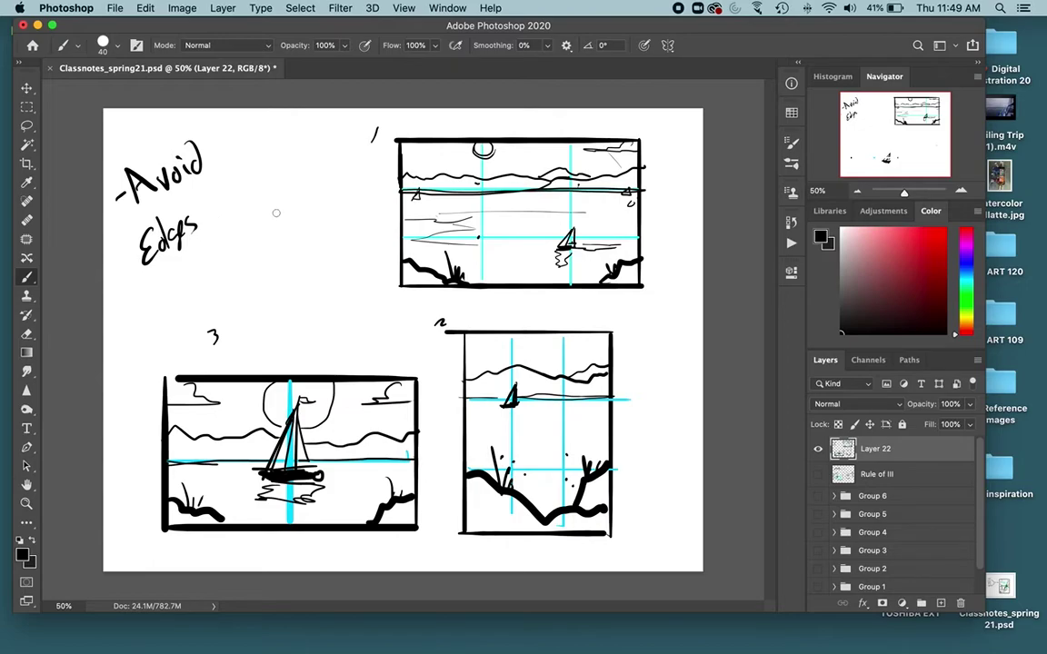
mouse_move(307, 209)
left_mouse_down()
mouse_move(391, 188)
mouse_move(381, 196)
left_mouse_up()
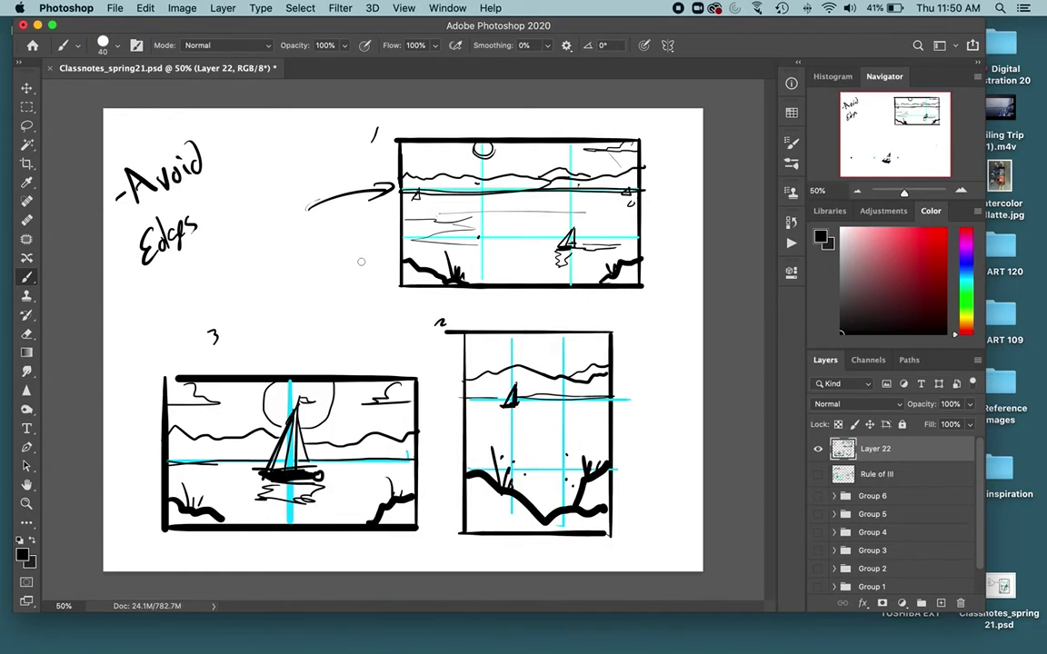
Step: Hide the sketch layer and handwrite an underlined 'Symmetrical:' heading on a new layer
left_click(817, 450)
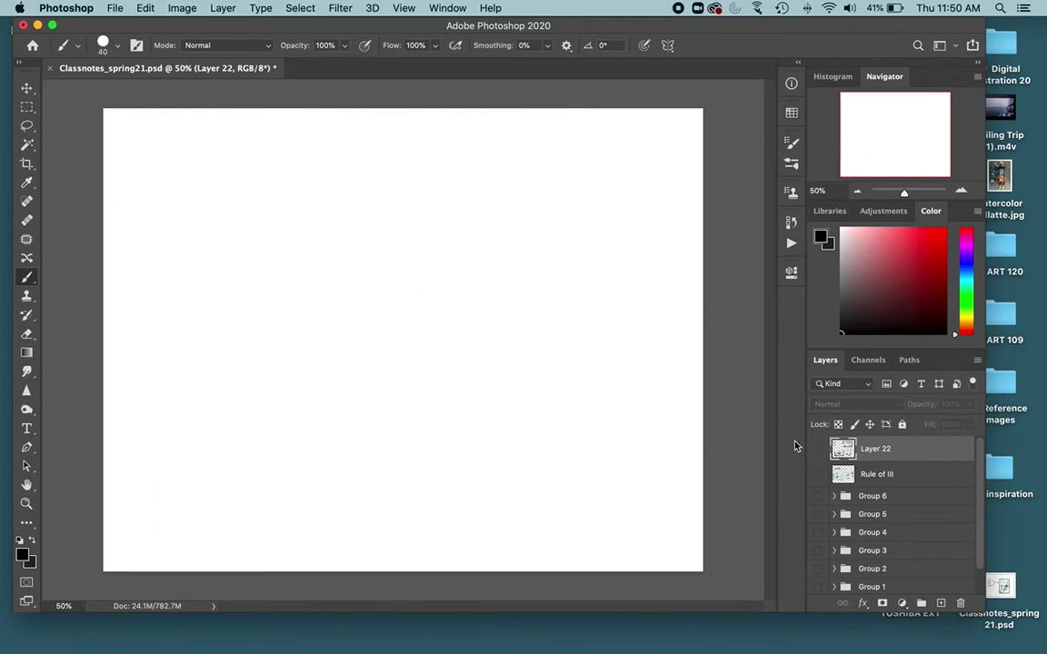
left_click(941, 604)
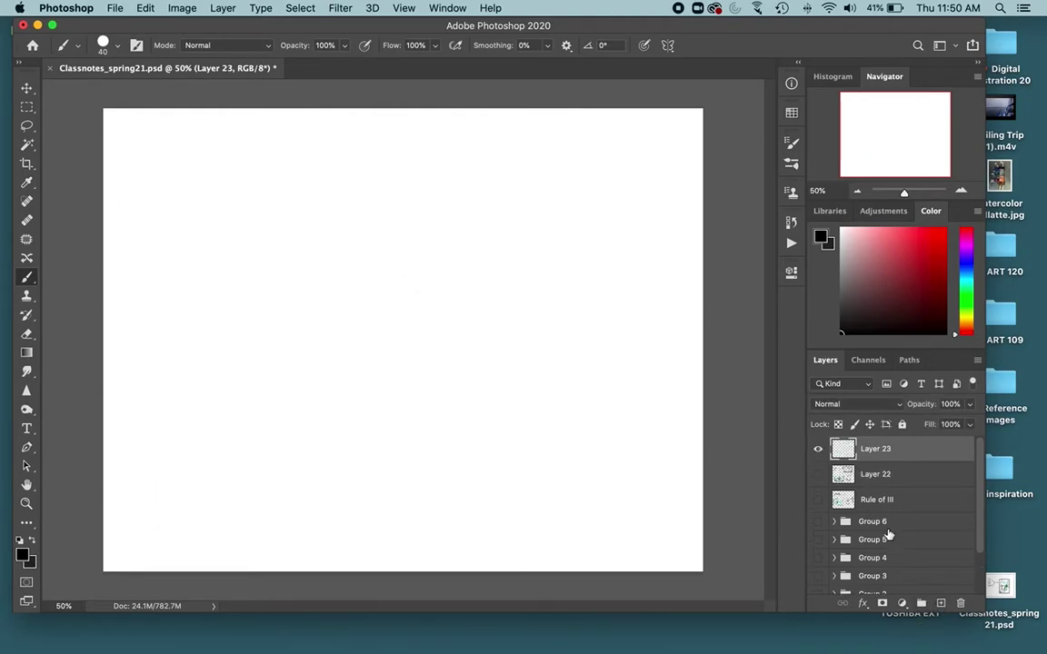
mouse_move(160, 134)
left_mouse_down()
mouse_move(145, 144)
mouse_move(205, 154)
mouse_move(253, 143)
mouse_move(306, 147)
mouse_move(316, 122)
left_mouse_up()
left_click_drag(131, 182, 341, 156)
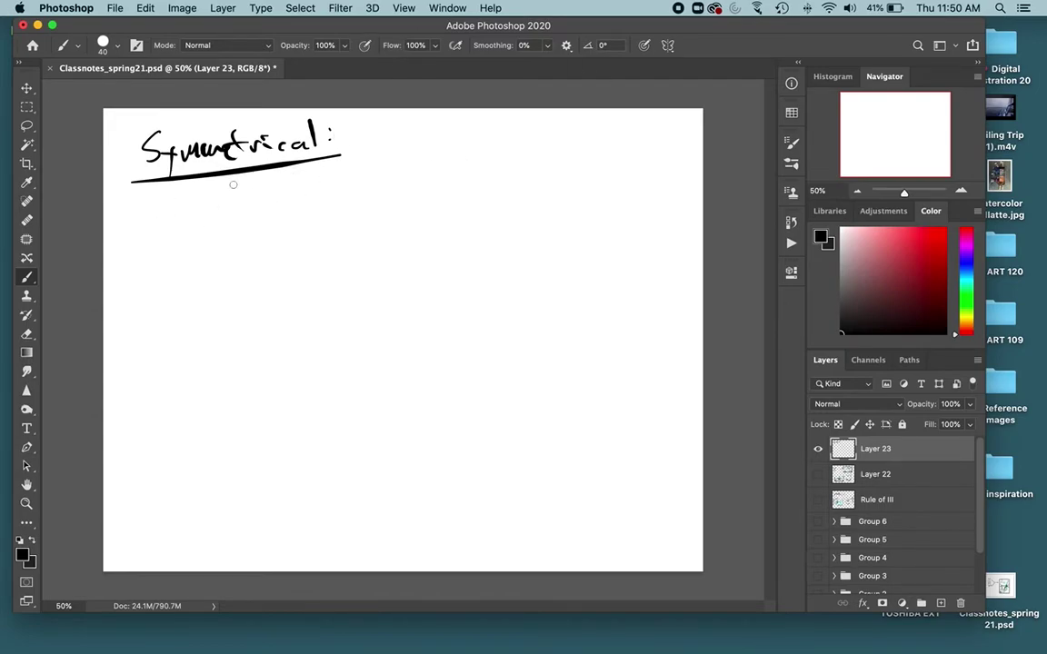
Step: Handwrite the dashed notes '-staggert', '-Political' and '-Religous' under the heading
mouse_move(143, 218)
left_mouse_down()
mouse_move(212, 215)
mouse_move(228, 230)
mouse_move(271, 201)
left_mouse_up()
left_click(818, 449)
left_click(818, 473)
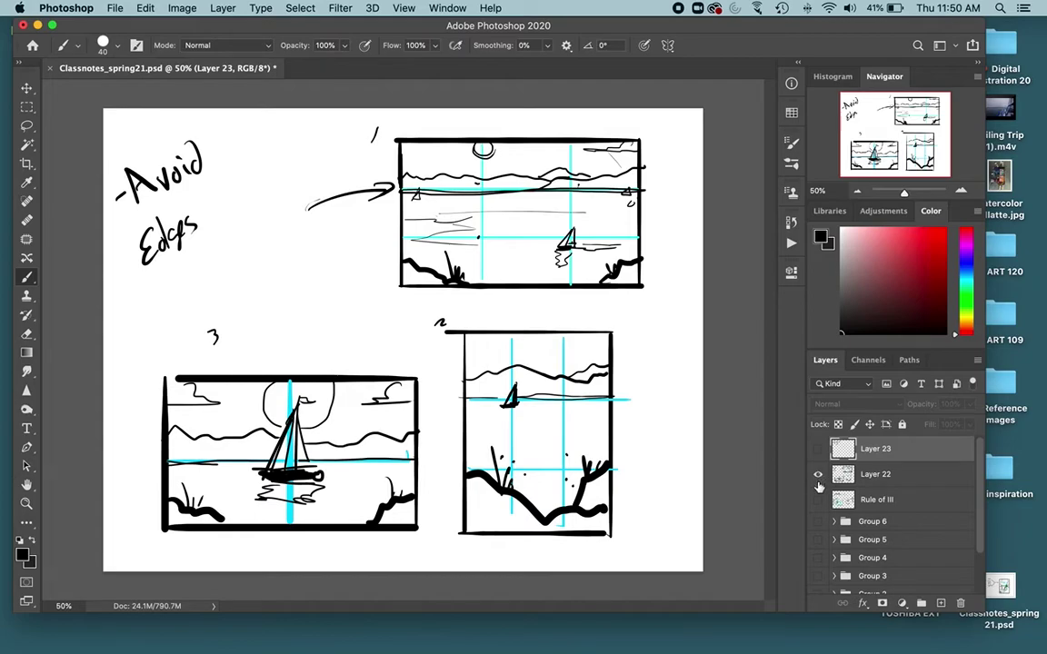
left_click(819, 477)
left_click(818, 449)
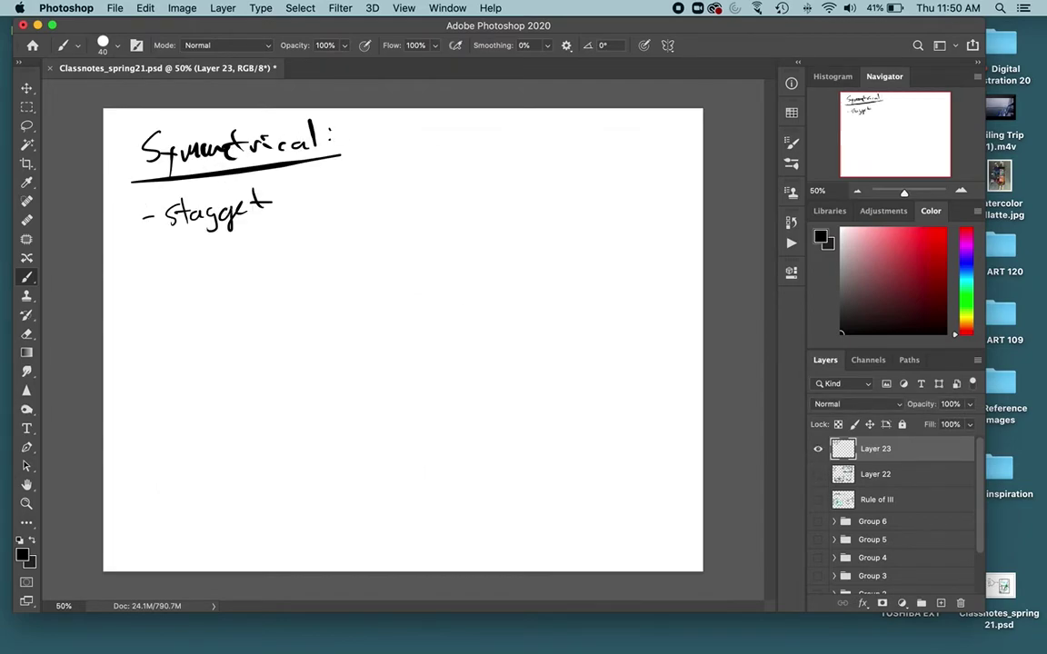
left_click_drag(262, 204, 264, 216)
mouse_move(142, 278)
left_mouse_down()
mouse_move(166, 292)
mouse_move(185, 272)
mouse_move(198, 283)
mouse_move(270, 273)
left_mouse_up()
left_click_drag(148, 319, 170, 332)
mouse_move(170, 310)
left_mouse_down()
mouse_move(178, 333)
mouse_move(202, 331)
left_mouse_up()
mouse_move(209, 316)
left_mouse_down()
mouse_move(223, 336)
mouse_move(261, 318)
left_mouse_up()
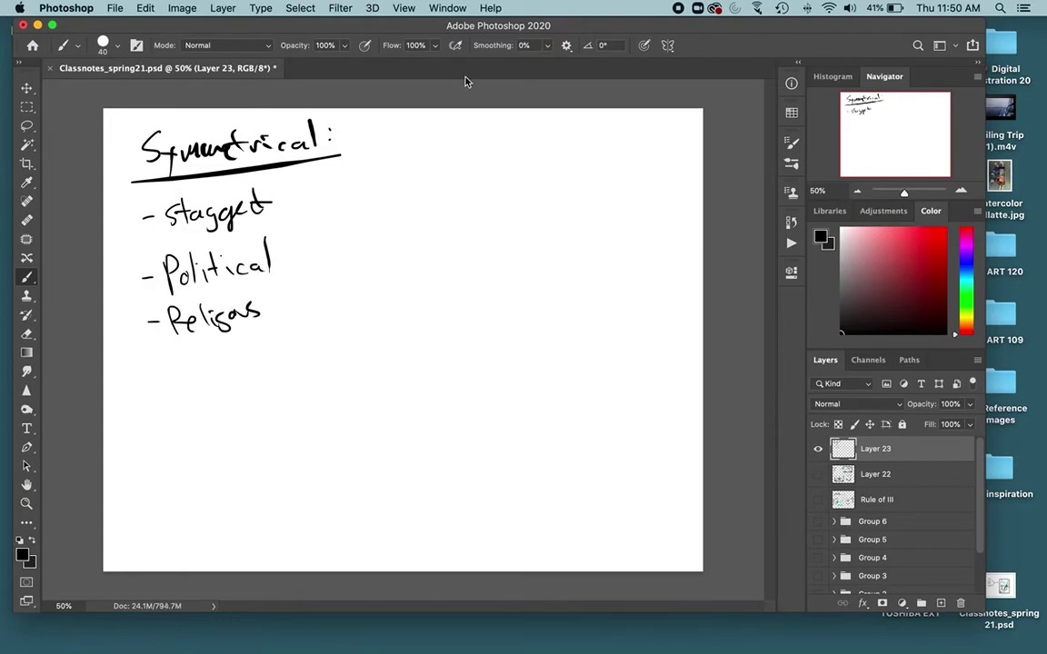
Step: Handwrite an underlined 'Rule of III' heading beside the Symmetrical column
mouse_move(465, 133)
left_mouse_down()
mouse_move(465, 162)
mouse_move(502, 160)
left_mouse_up()
mouse_move(506, 151)
left_mouse_down()
mouse_move(551, 128)
mouse_move(551, 159)
left_mouse_up()
left_click_drag(547, 144, 563, 141)
mouse_move(576, 133)
left_mouse_down()
mouse_move(578, 155)
mouse_move(607, 150)
left_mouse_up()
mouse_move(571, 131)
left_mouse_down()
mouse_move(610, 127)
mouse_move(612, 154)
left_mouse_up()
left_click_drag(459, 189, 554, 180)
Step: Write the notes '-natural' and '-division of space' under Rule of III
left_click_drag(461, 224, 574, 218)
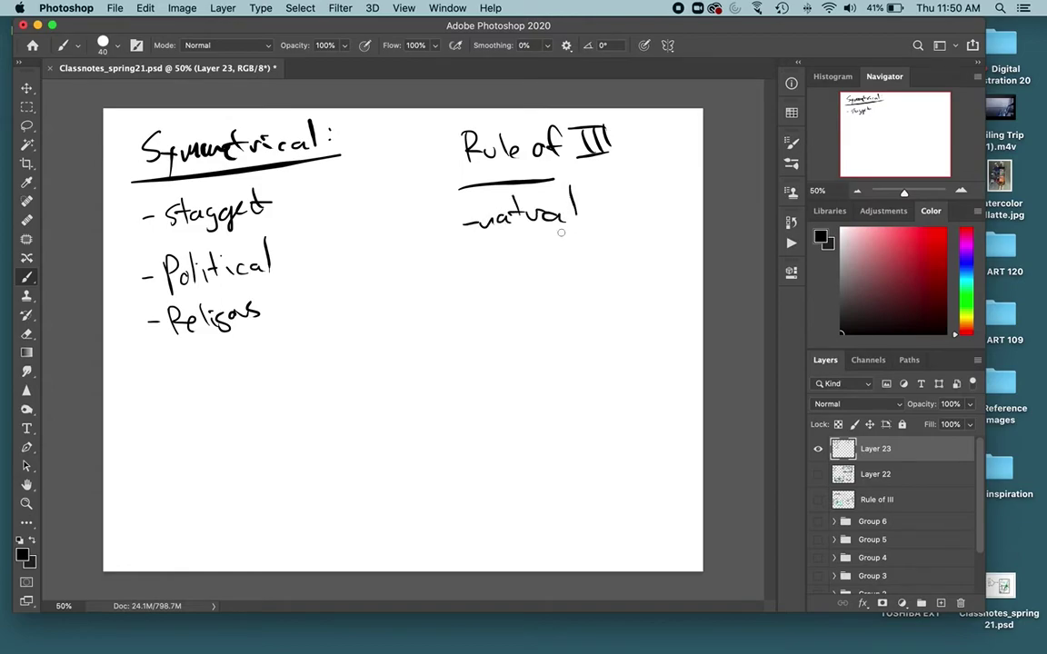
left_click_drag(457, 268, 597, 264)
left_click_drag(600, 269, 626, 258)
mouse_move(538, 294)
left_mouse_down()
mouse_move(528, 309)
mouse_move(576, 302)
mouse_move(592, 283)
left_mouse_up()
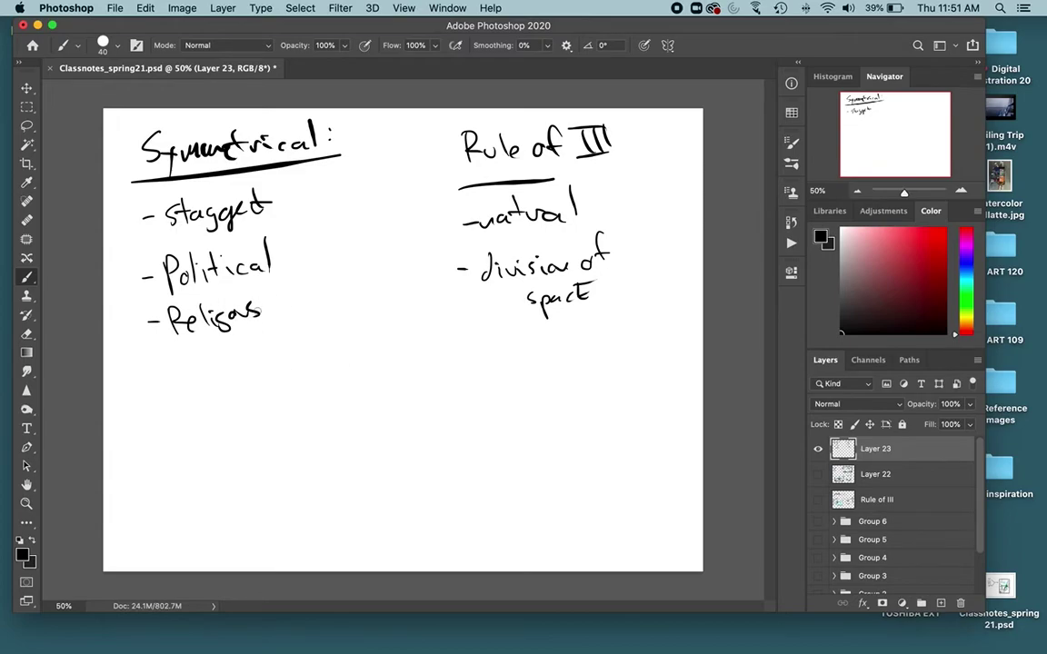
Step: Underline Political and Religous, and draw a large empty frame below
left_click_drag(166, 282, 270, 273)
left_click_drag(192, 345, 251, 338)
mouse_move(267, 395)
left_mouse_down()
mouse_move(265, 550)
mouse_move(553, 550)
mouse_move(552, 346)
mouse_move(264, 346)
mouse_move(266, 541)
mouse_move(556, 545)
mouse_move(556, 363)
mouse_move(544, 364)
left_mouse_up()
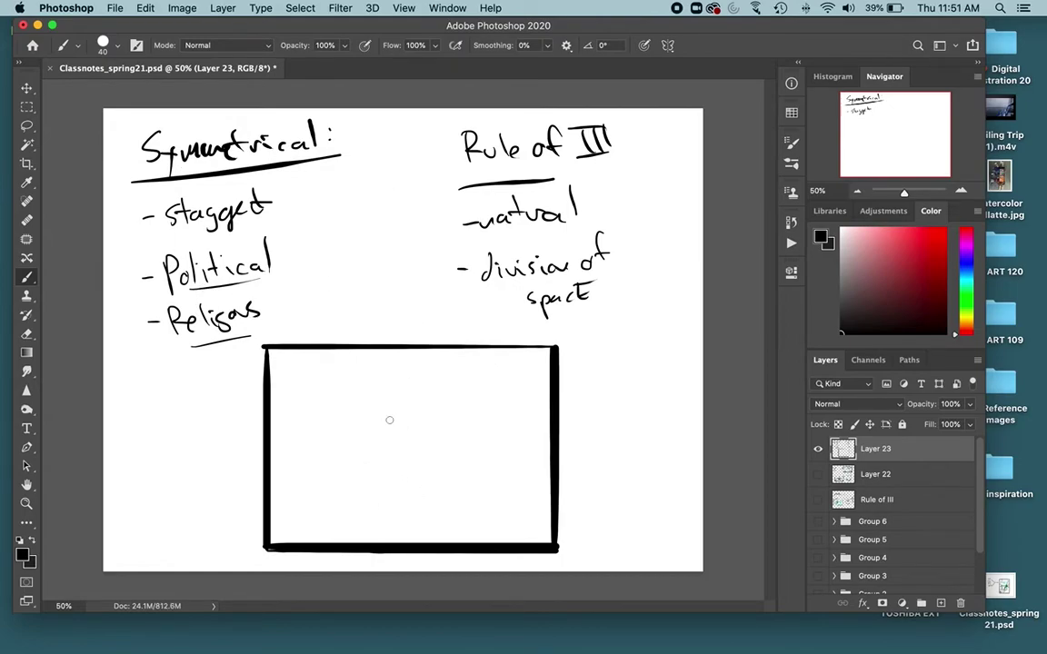
Step: Sketch the domed Capitol building with its roofline and columned left wing inside the frame
mouse_move(384, 446)
left_mouse_down()
mouse_move(396, 402)
mouse_move(411, 398)
mouse_move(407, 433)
mouse_move(383, 440)
mouse_move(388, 498)
left_mouse_up()
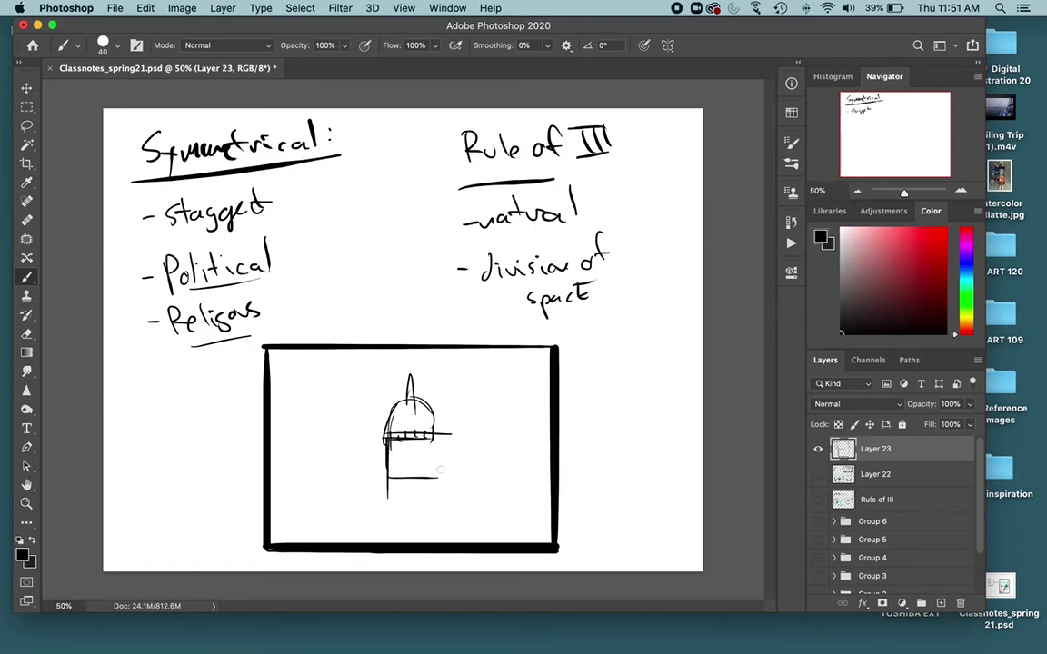
left_click_drag(435, 434, 437, 483)
mouse_move(436, 472)
left_mouse_down()
mouse_move(395, 474)
mouse_move(434, 466)
left_mouse_up()
mouse_move(388, 479)
left_mouse_down()
mouse_move(381, 505)
mouse_move(438, 503)
mouse_move(436, 491)
mouse_move(446, 501)
mouse_move(352, 482)
left_mouse_up()
mouse_move(400, 438)
left_mouse_down()
mouse_move(321, 438)
mouse_move(386, 484)
left_mouse_up()
mouse_move(391, 434)
left_mouse_down()
mouse_move(409, 398)
mouse_move(434, 435)
mouse_move(472, 439)
mouse_move(499, 465)
mouse_move(444, 477)
mouse_move(472, 459)
left_mouse_up()
left_click_drag(331, 452, 331, 474)
mouse_move(340, 452)
left_mouse_down()
mouse_move(340, 475)
mouse_move(349, 474)
left_mouse_up()
mouse_move(358, 452)
left_mouse_down()
mouse_move(358, 474)
mouse_move(377, 474)
mouse_move(314, 543)
left_mouse_up()
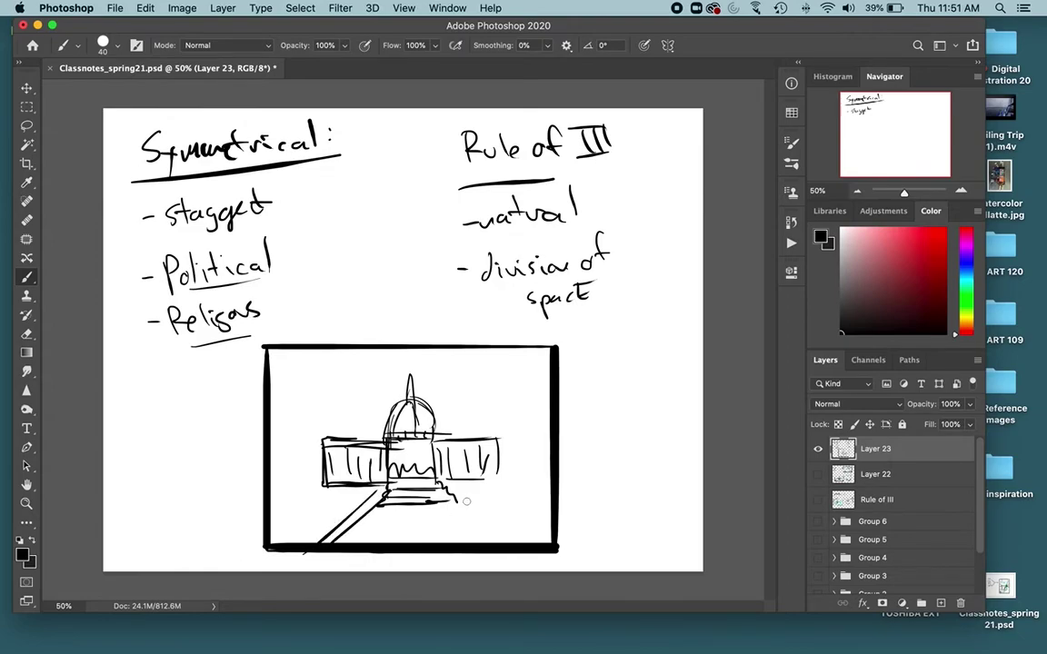
Step: Add a converging walkway, a tree on each side and a flag on the dome
left_click_drag(440, 491, 521, 543)
left_click_drag(272, 432, 352, 429)
left_click_drag(275, 471, 302, 471)
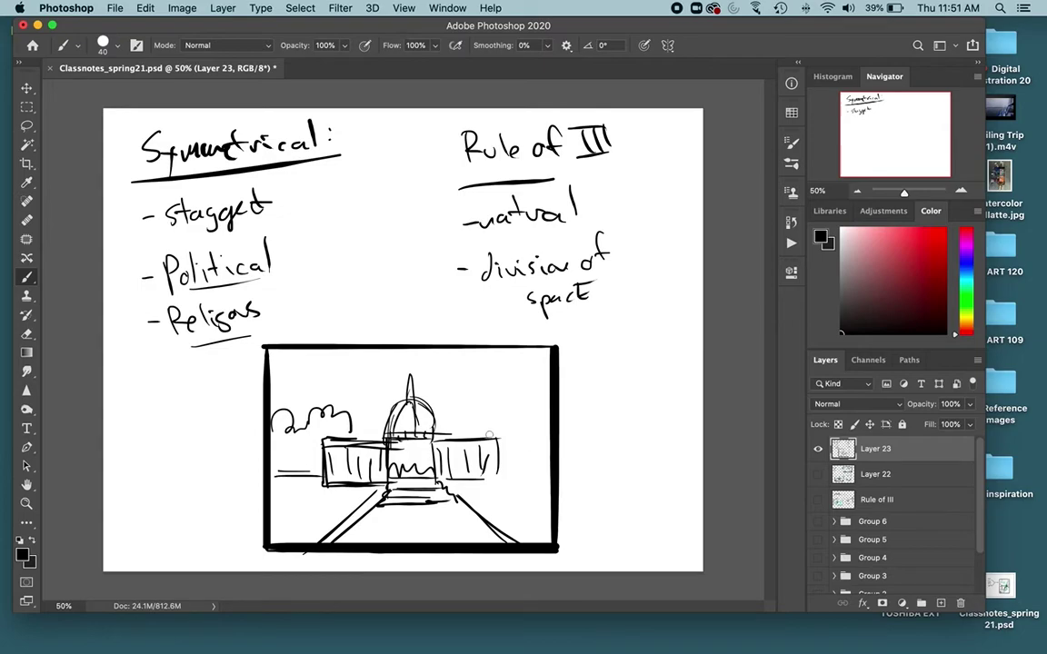
left_click_drag(481, 433, 545, 420)
left_click_drag(501, 471, 550, 472)
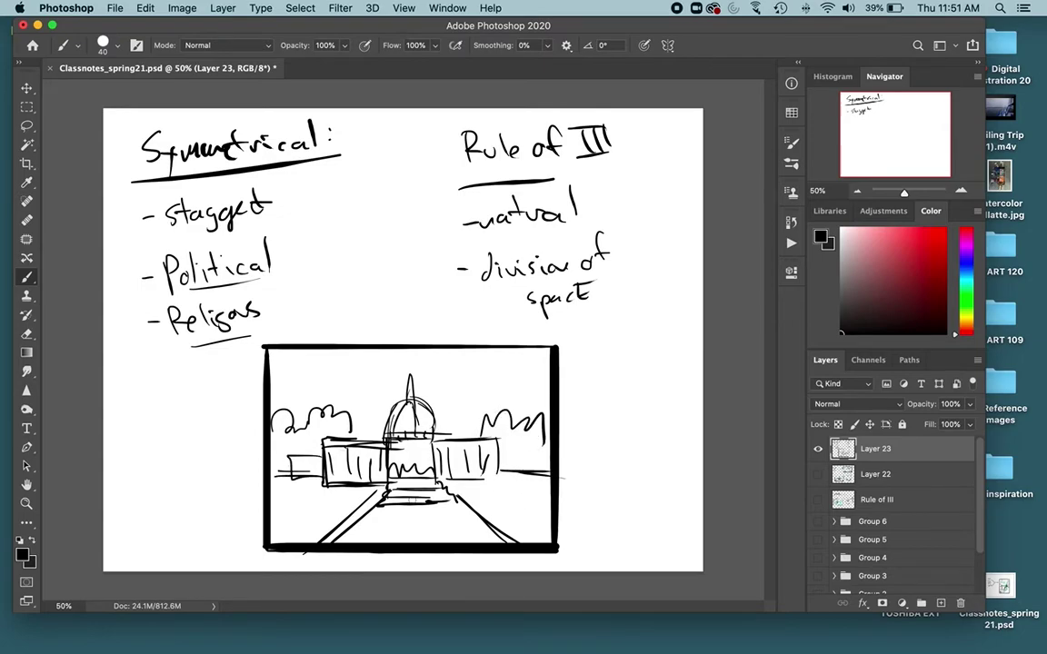
left_click_drag(289, 454, 306, 467)
left_click_drag(470, 506, 536, 544)
left_click_drag(410, 365, 439, 381)
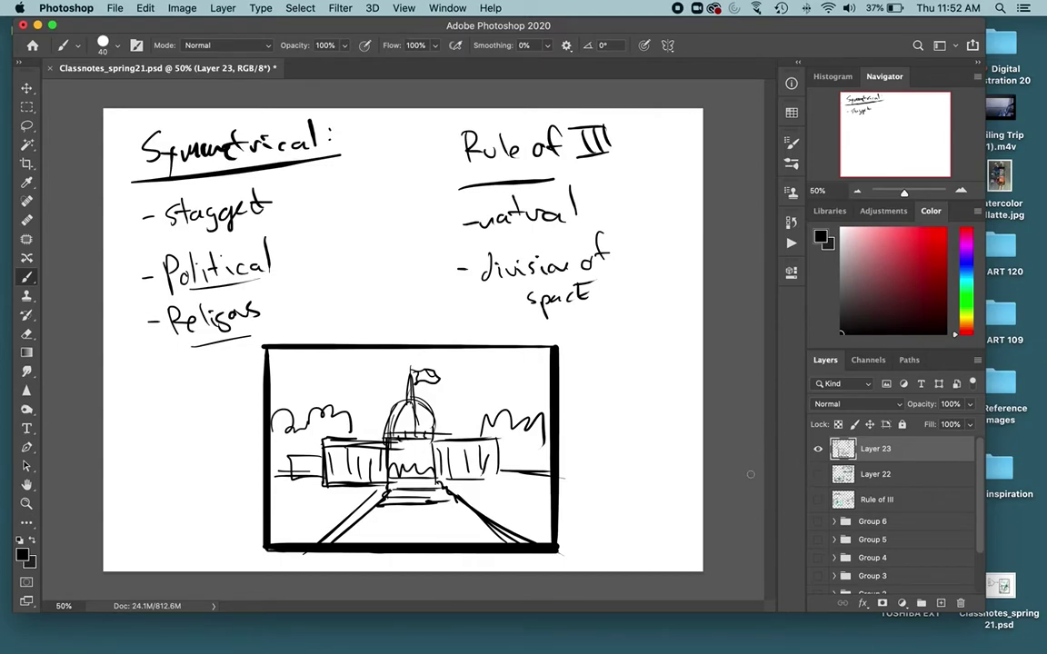
key("ctrl+Up")
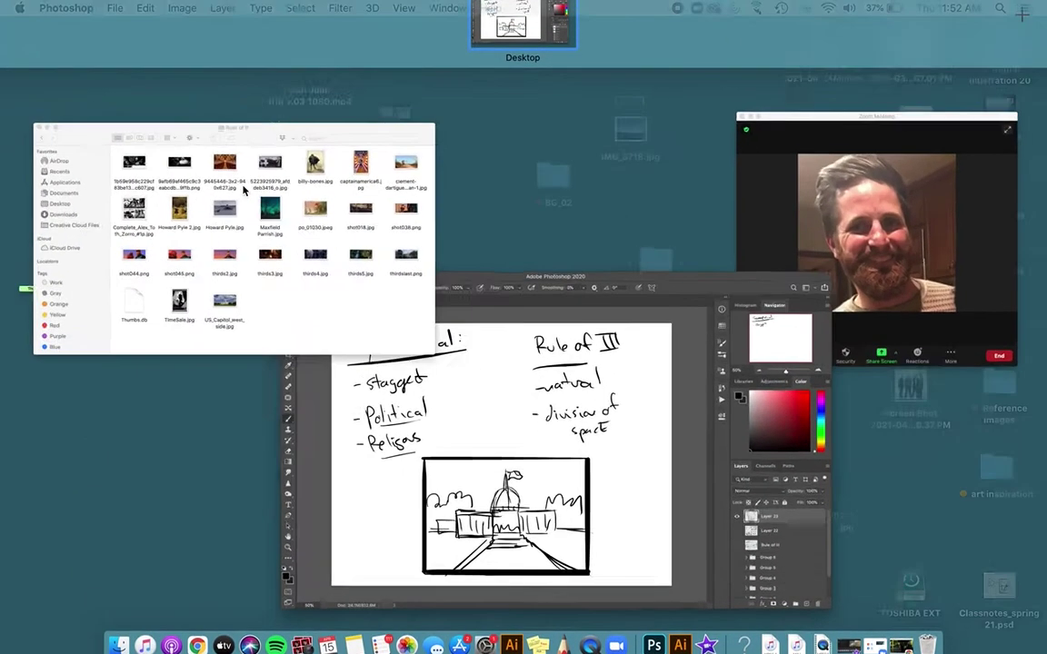
Step: Preview thirds2.jpg from the Rule of III folder, then drag it into Photoshop
left_click(244, 188)
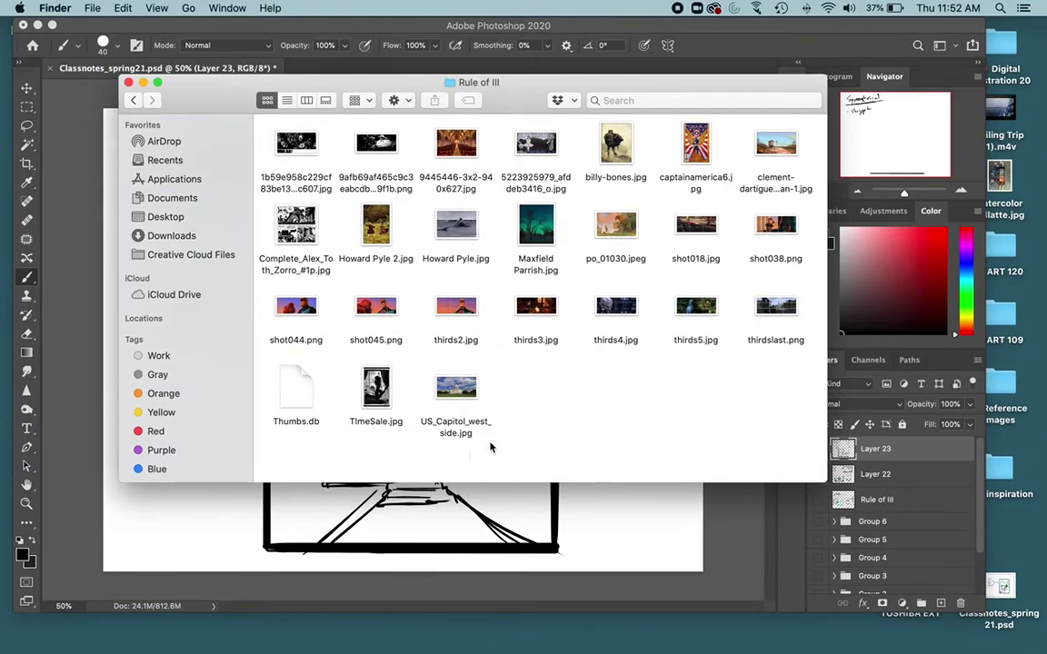
double_click(456, 307)
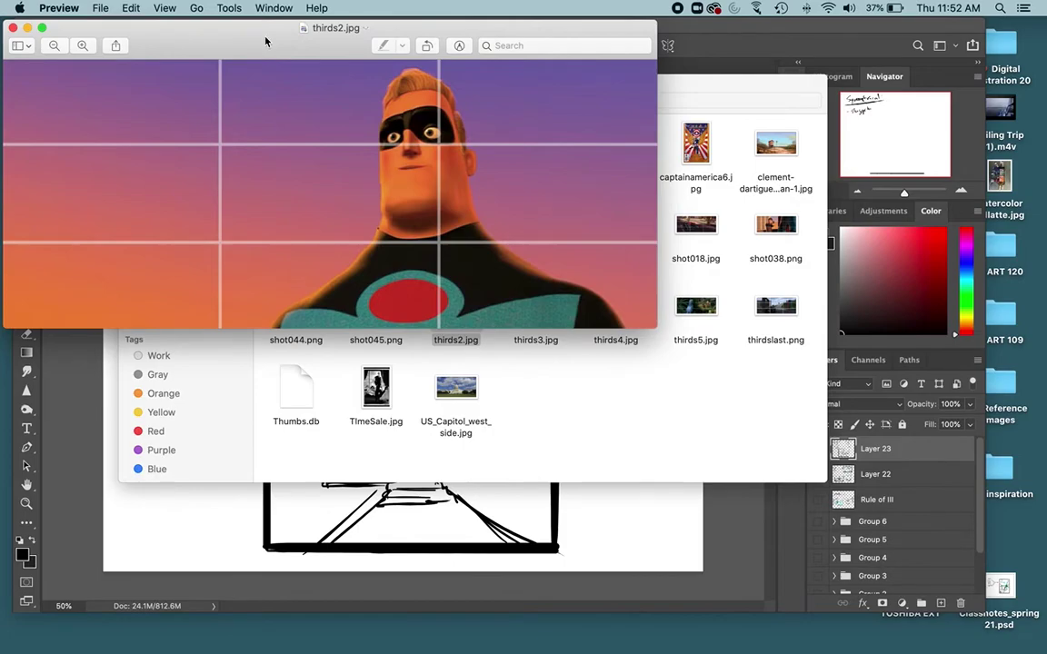
left_click(13, 28)
left_click_drag(435, 297, 636, 641)
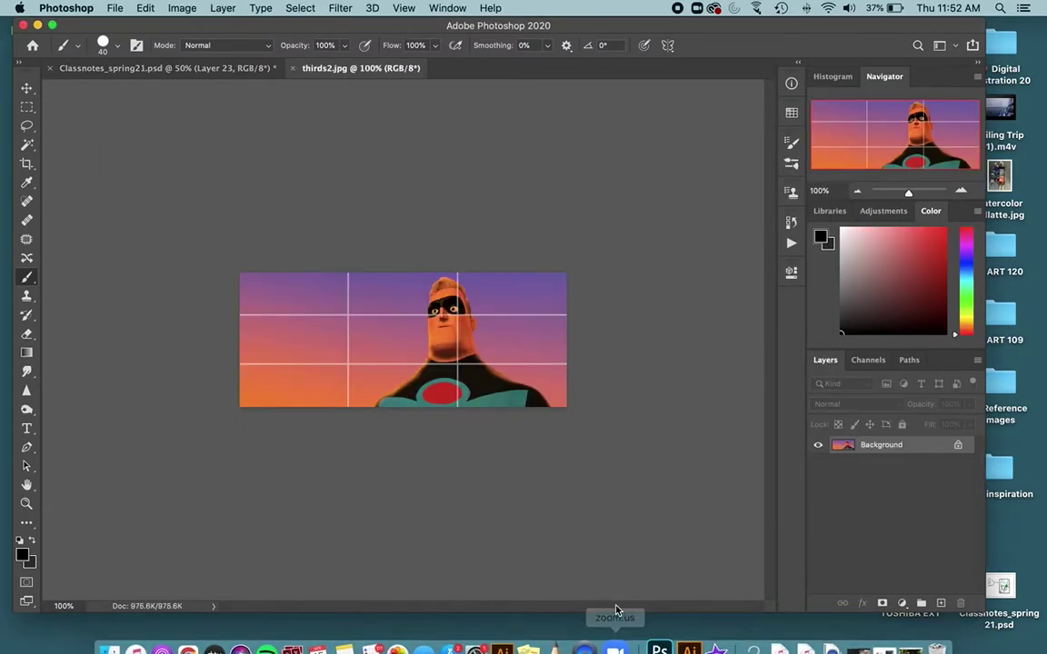
Step: Zoom thirds2.jpg to 200% and set bright green as the paint colour
key("super+equal")
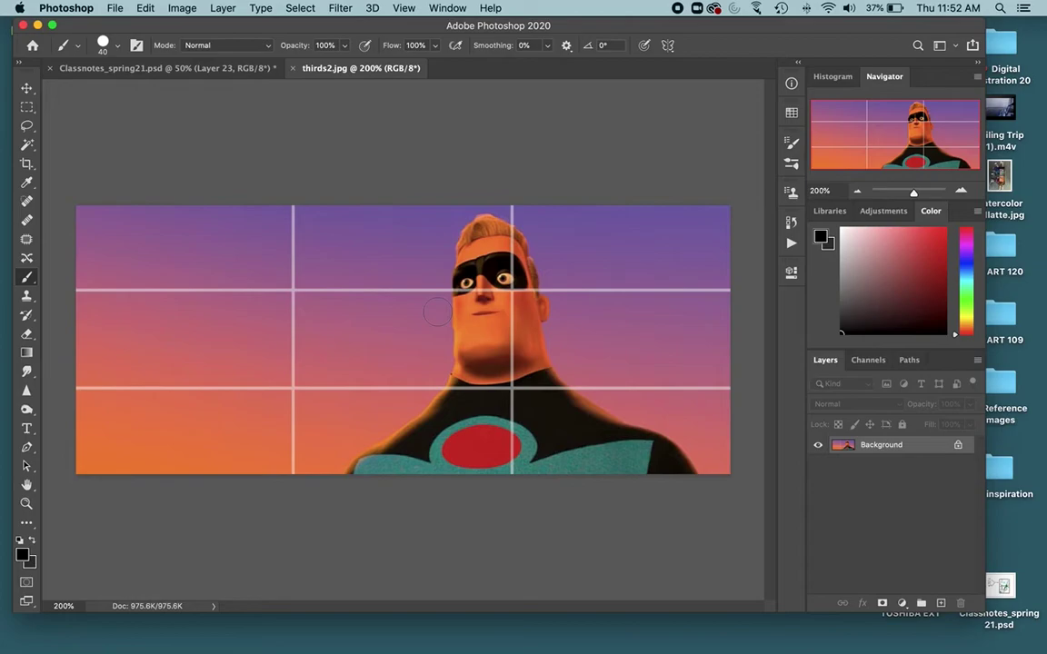
left_click(965, 300)
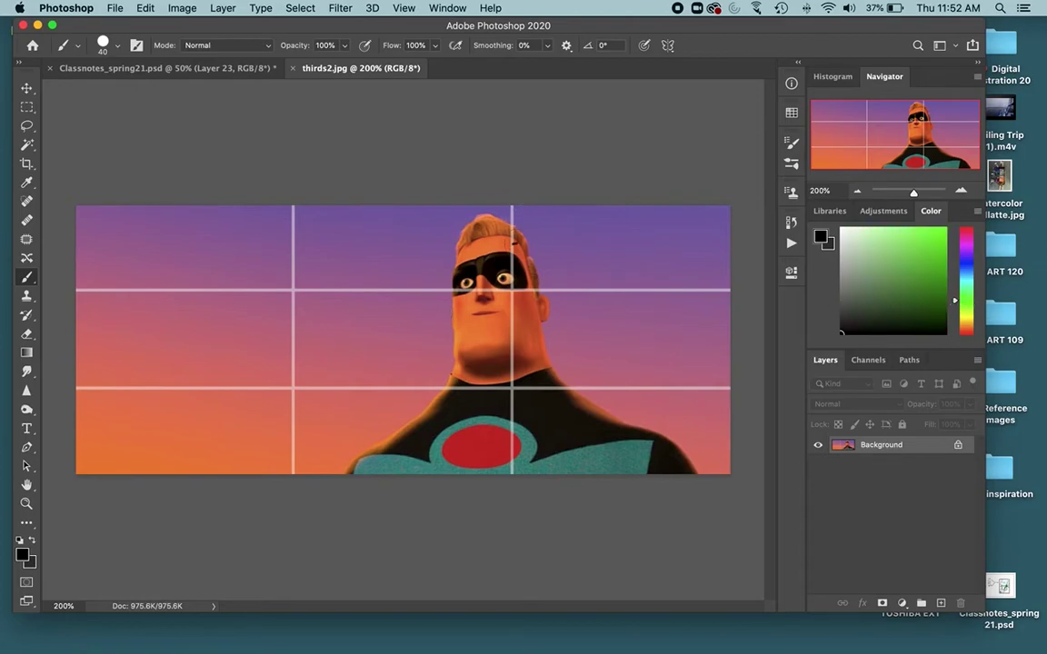
left_click_drag(520, 244, 451, 345)
key("super+z")
left_click(933, 245)
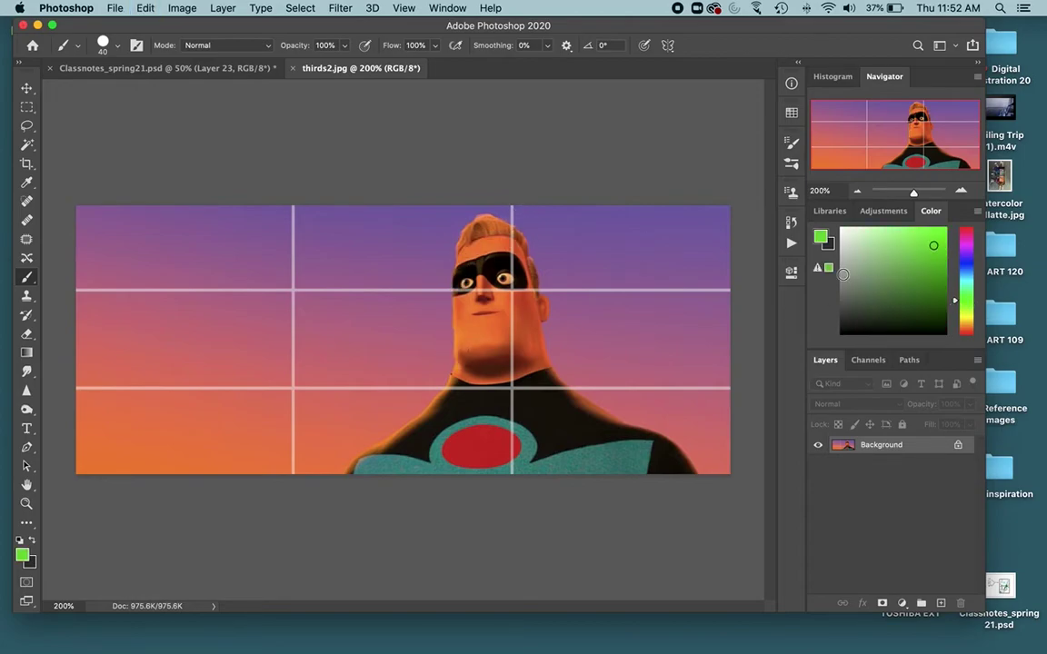
Step: Paint the hero's face, head and body solid green
mouse_move(466, 239)
left_mouse_down()
mouse_move(466, 371)
mouse_move(526, 284)
left_mouse_up()
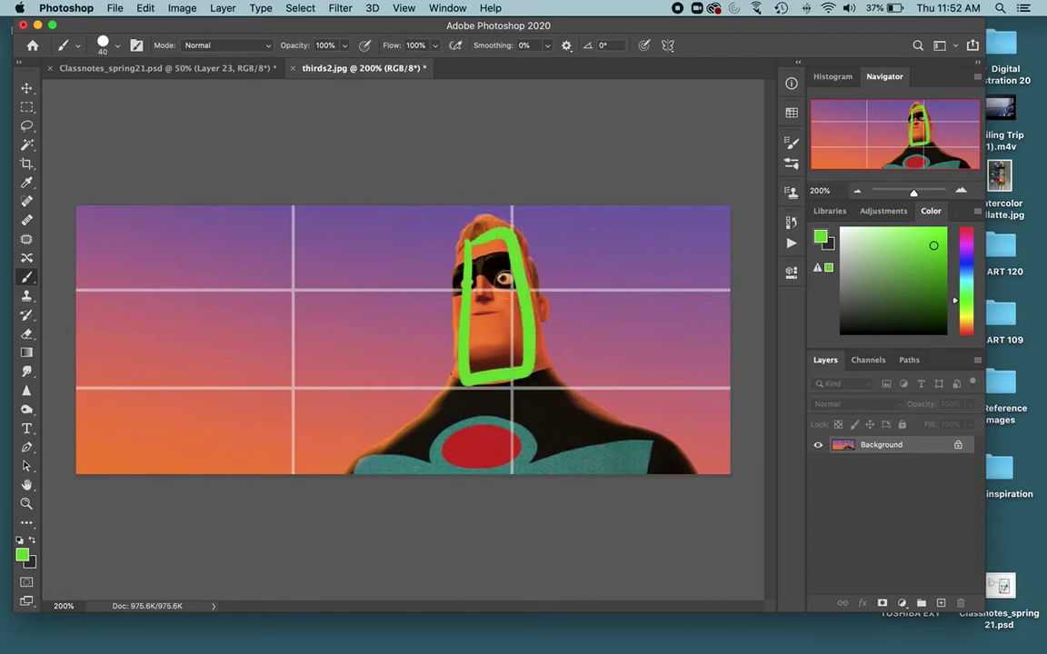
left_click_drag(464, 228, 457, 320)
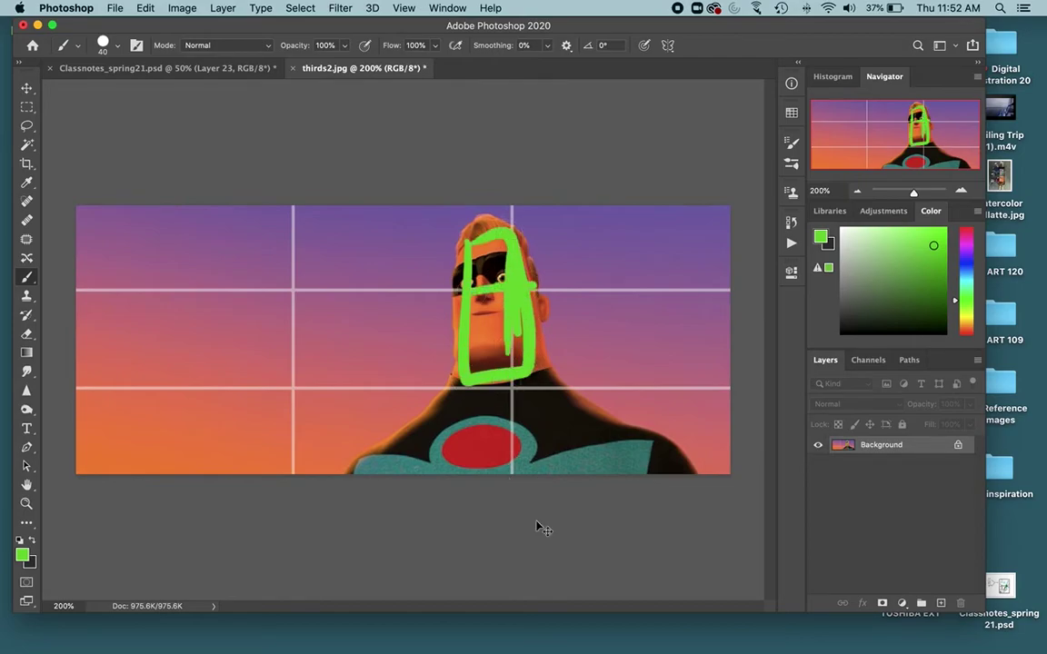
key("super+z")
left_click_drag(459, 380, 338, 471)
mouse_move(636, 432)
left_mouse_down()
mouse_move(509, 363)
mouse_move(481, 222)
mouse_move(473, 345)
mouse_move(507, 300)
mouse_move(400, 404)
mouse_move(373, 459)
mouse_move(436, 400)
mouse_move(522, 386)
mouse_move(601, 444)
mouse_move(581, 462)
left_mouse_up()
key("ctrl+Up")
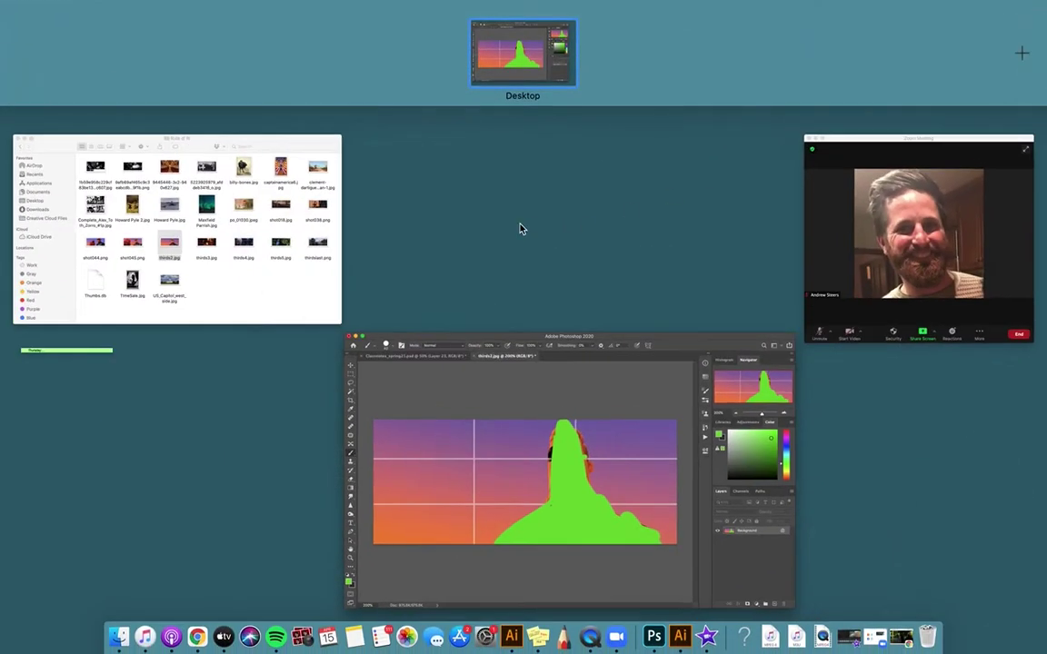
left_click(658, 423)
Step: In the class notes, reset to default black and handwrite '- use of negative space' under 'division of space'
left_click(228, 72)
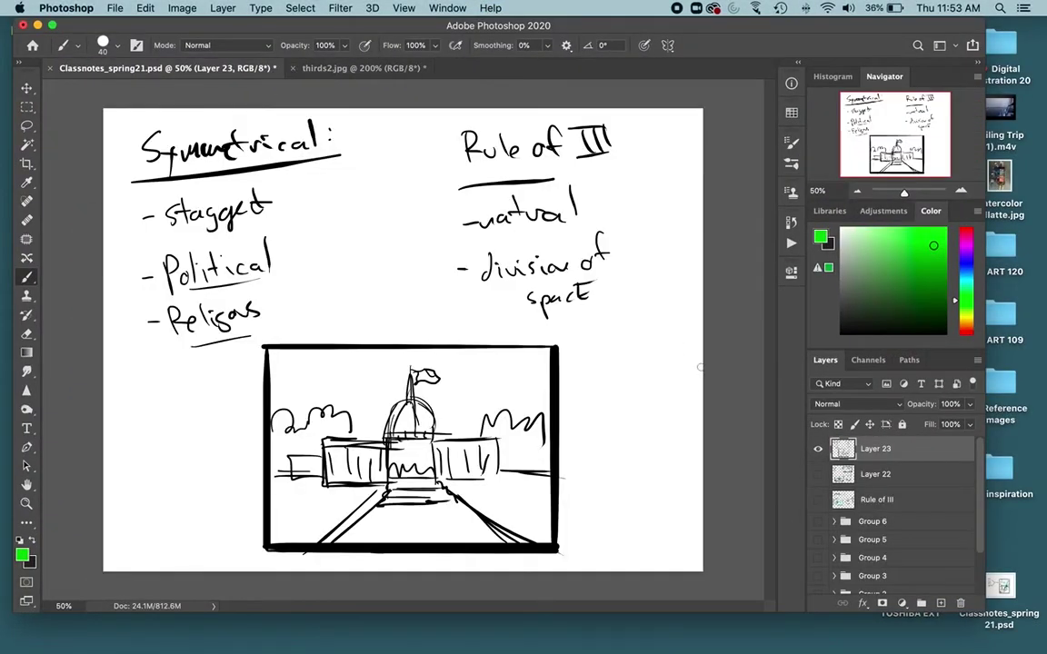
key("d")
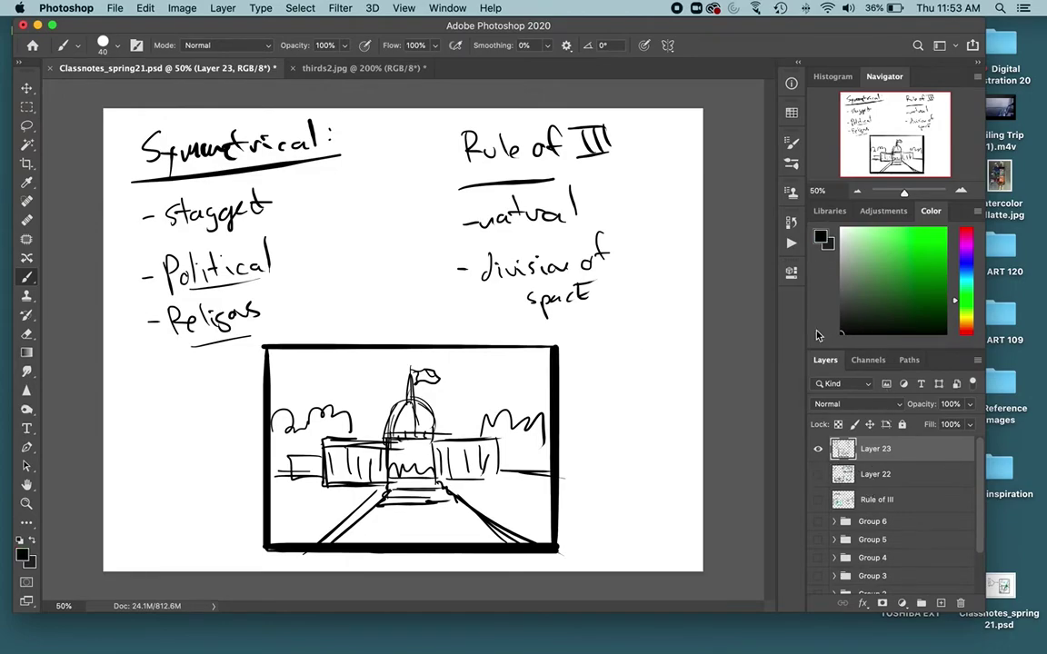
left_click_drag(558, 324, 570, 324)
left_click_drag(573, 318, 603, 326)
mouse_move(619, 318)
left_mouse_down()
mouse_move(635, 320)
mouse_move(625, 318)
left_mouse_up()
left_click_drag(631, 314, 646, 309)
mouse_move(579, 349)
left_mouse_down()
mouse_move(581, 368)
mouse_move(623, 367)
left_mouse_up()
left_click_drag(624, 353, 637, 349)
mouse_move(631, 345)
left_mouse_down()
mouse_move(633, 366)
mouse_move(665, 344)
left_mouse_up()
mouse_move(589, 388)
left_mouse_down()
mouse_move(583, 399)
mouse_move(621, 394)
left_mouse_up()
left_click_drag(629, 387, 638, 382)
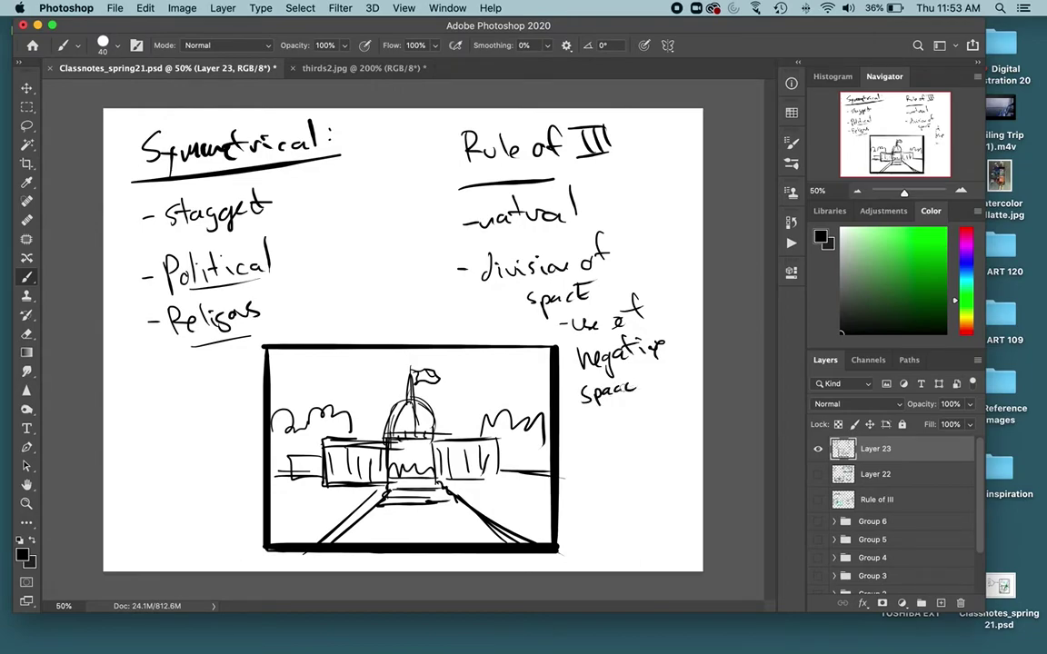
Step: Sample the purple sky and paint thirds2.jpg's background flat purple with a 105 px brush
left_click(358, 69)
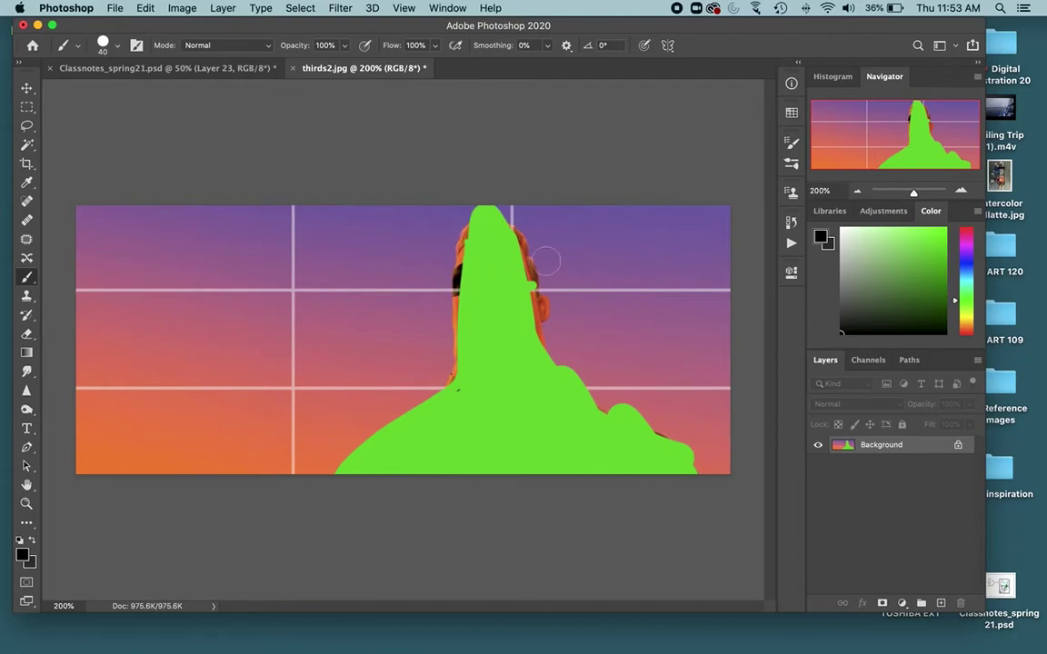
left_click(323, 241, "alt")
mouse_move(369, 262)
left_mouse_down()
mouse_move(415, 260)
mouse_move(409, 336)
mouse_move(271, 442)
mouse_move(144, 421)
mouse_move(107, 333)
mouse_move(251, 221)
mouse_move(298, 251)
mouse_move(311, 358)
mouse_move(404, 193)
mouse_move(392, 251)
mouse_move(412, 220)
mouse_move(416, 356)
mouse_move(280, 471)
mouse_move(126, 449)
left_mouse_up()
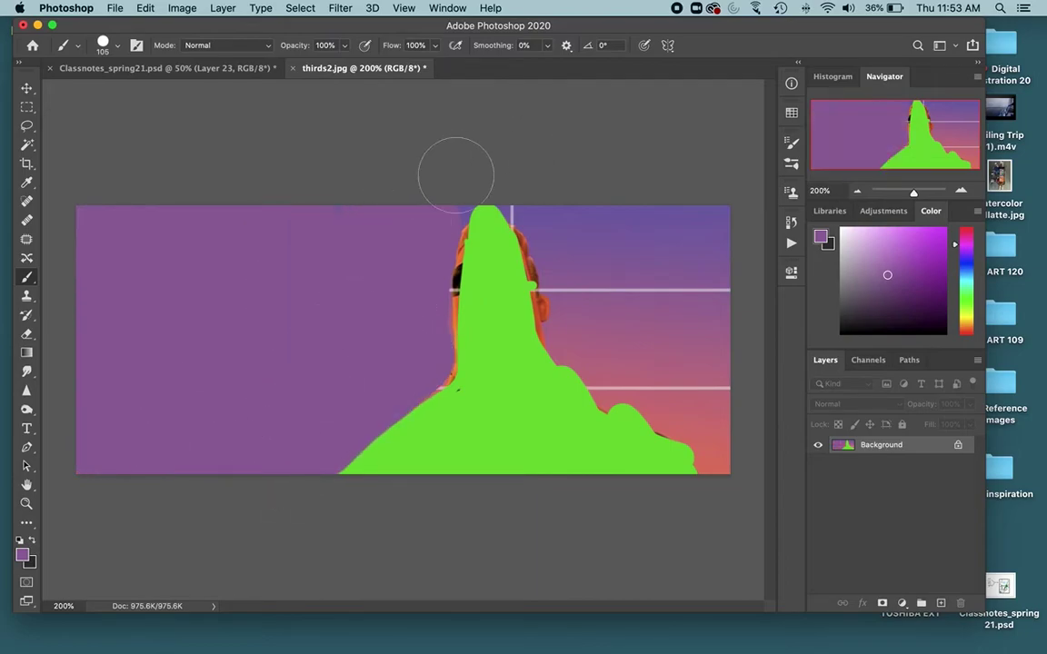
mouse_move(425, 187)
left_mouse_down()
mouse_move(479, 181)
mouse_move(539, 193)
mouse_move(579, 328)
mouse_move(716, 467)
mouse_move(712, 416)
mouse_move(642, 215)
left_mouse_up()
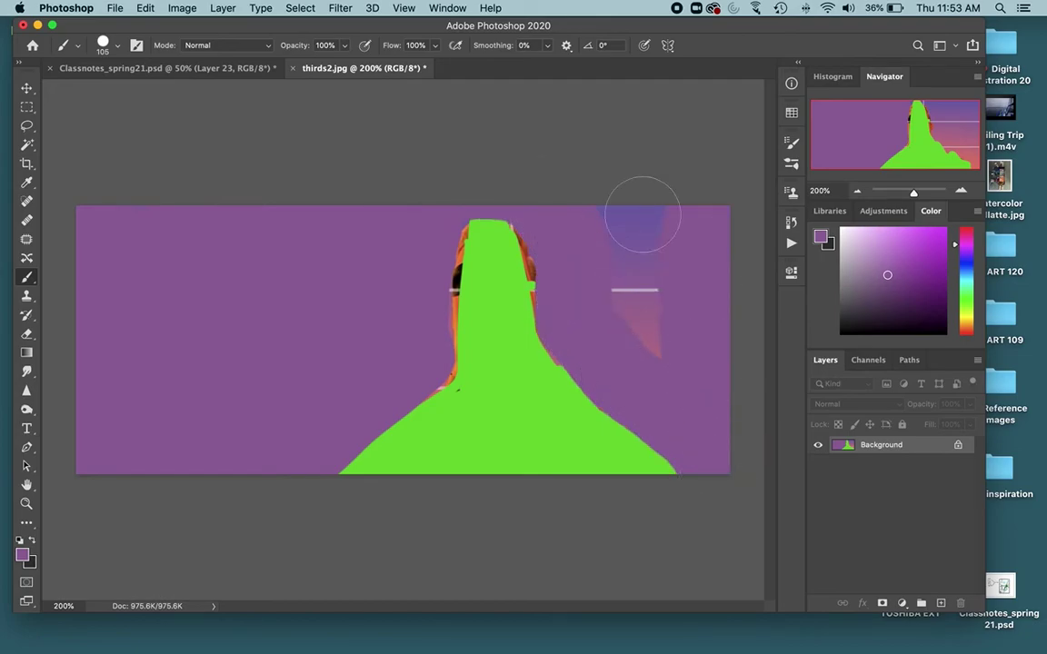
Step: Switch to a black 16 px brush and write 'Focal Pt.' on the green figure
left_click(883, 301)
left_click_drag(883, 301, 811, 338)
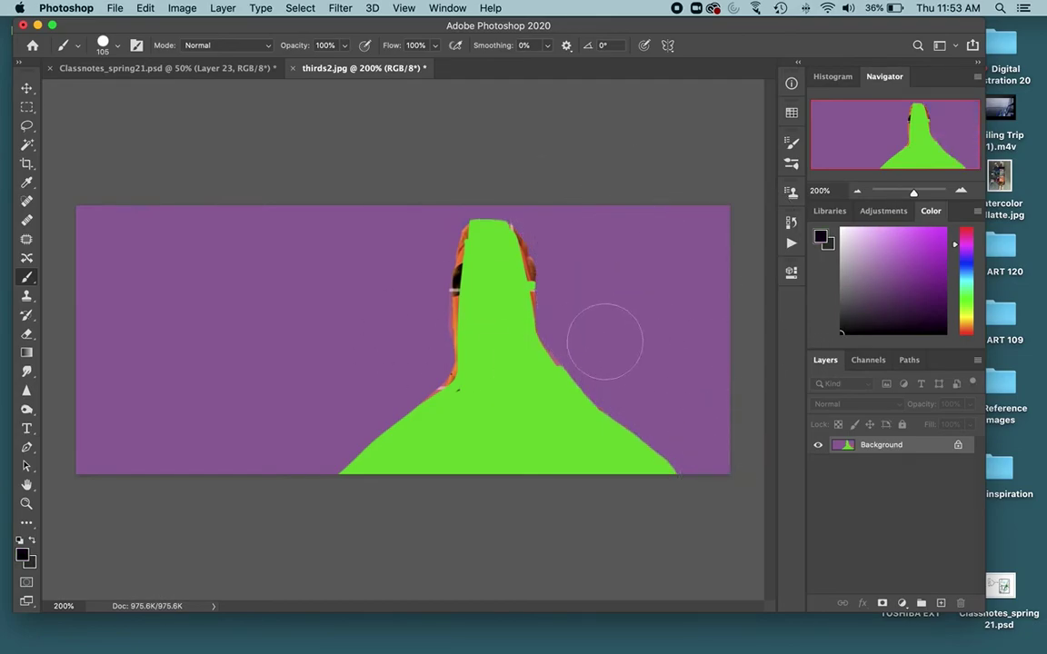
left_click_drag(524, 406, 470, 402, "ctrl+alt")
mouse_move(429, 455)
left_mouse_down()
mouse_move(423, 433)
mouse_move(468, 436)
mouse_move(503, 411)
mouse_move(515, 428)
left_mouse_up()
left_click_drag(509, 419, 525, 417)
Step: Write 'Negative Space' on the purple background with arrows pointing into the empty areas
mouse_move(115, 341)
left_mouse_down()
mouse_move(141, 300)
mouse_move(156, 314)
mouse_move(256, 292)
left_mouse_up()
mouse_move(193, 351)
left_mouse_down()
mouse_move(177, 364)
mouse_move(219, 361)
mouse_move(249, 344)
mouse_move(422, 202)
left_mouse_up()
left_click(534, 210)
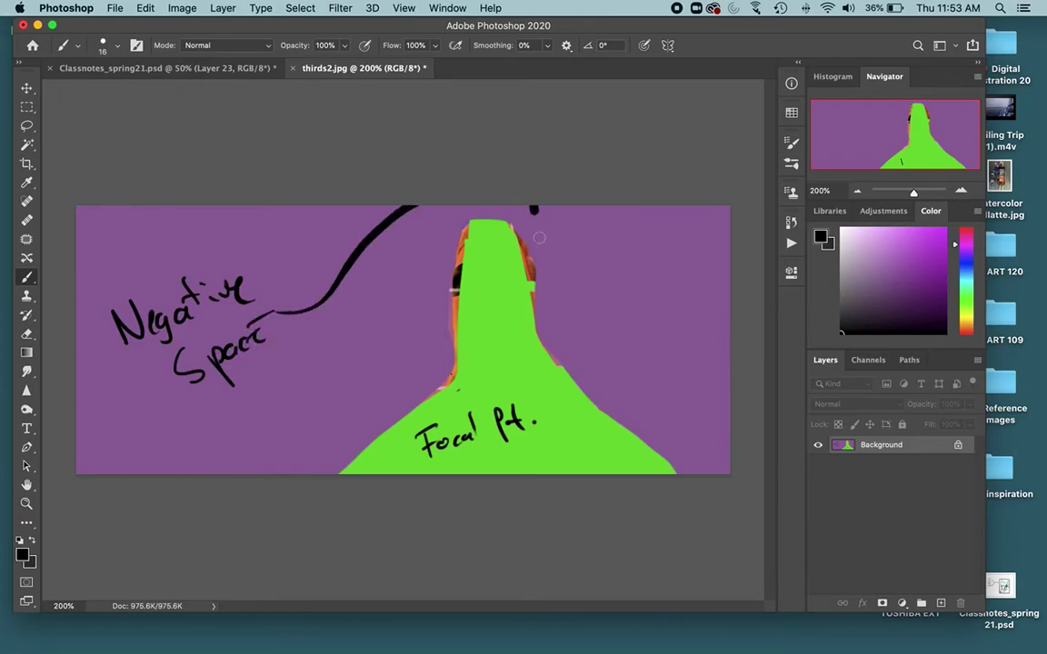
mouse_move(533, 211)
left_mouse_down()
mouse_move(562, 284)
mouse_move(660, 321)
mouse_move(664, 307)
mouse_move(642, 328)
left_mouse_up()
mouse_move(277, 366)
left_mouse_down()
mouse_move(283, 412)
mouse_move(291, 394)
left_mouse_up()
left_click_drag(112, 401, 157, 391)
left_click_drag(157, 241, 153, 224)
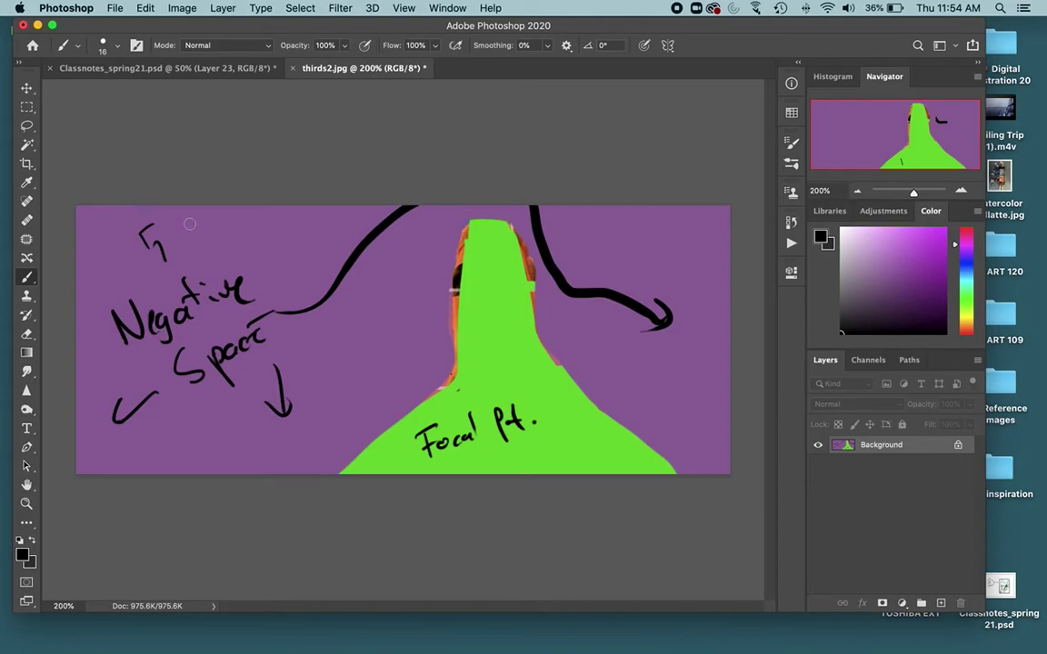
key("ctrl+Up")
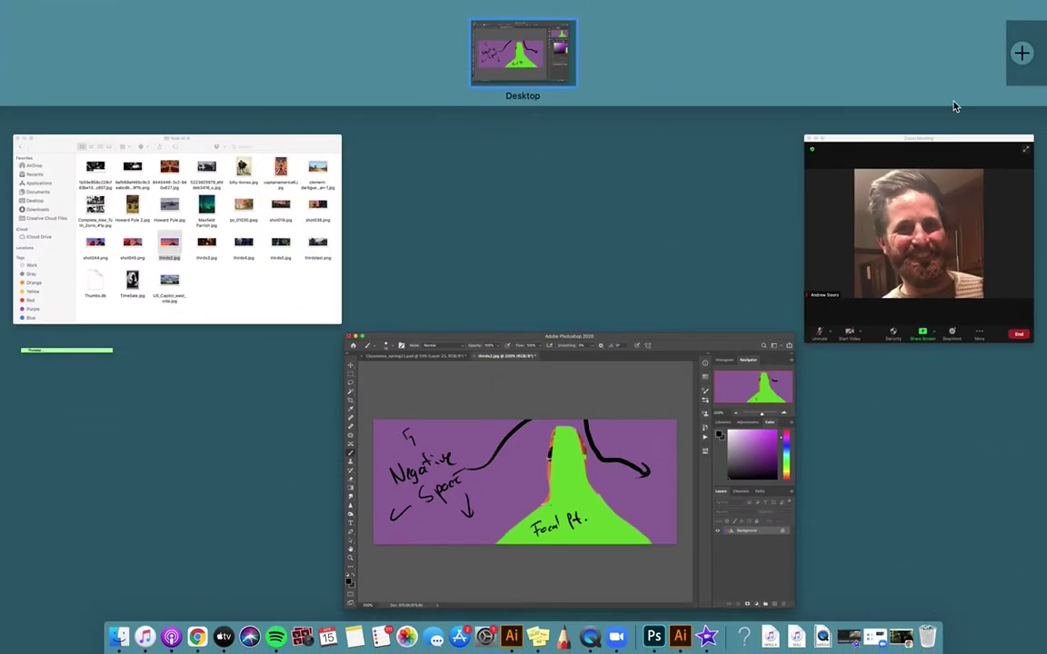
Step: Open shot044.png from the Rule of III folder in Photoshop
left_click(209, 222)
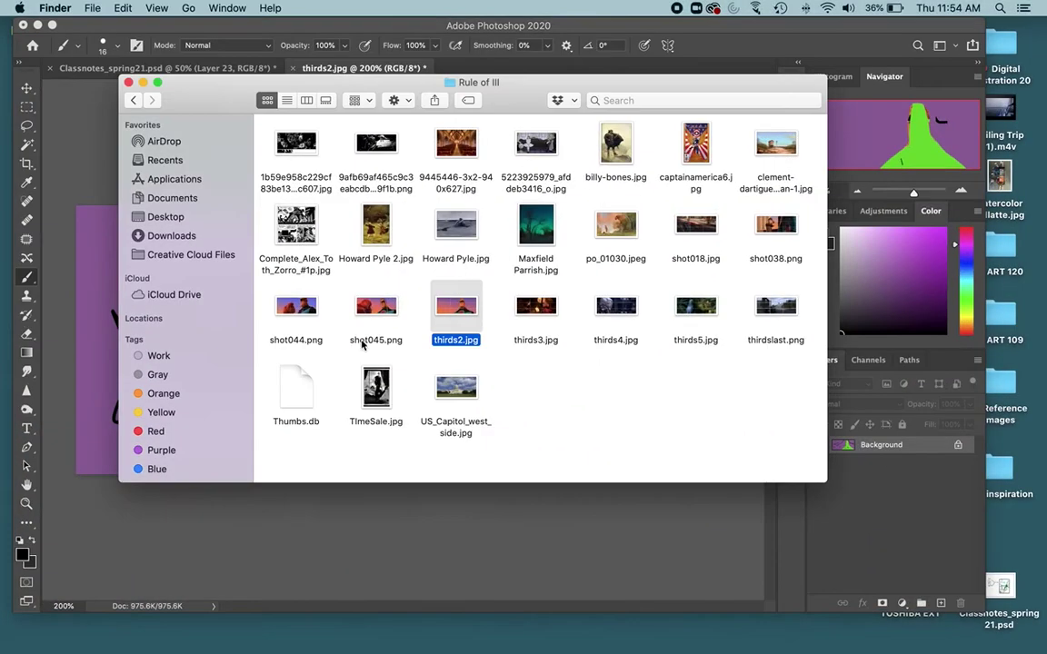
left_click(282, 305)
mouse_move(682, 647)
left_click_drag(677, 641, 653, 638)
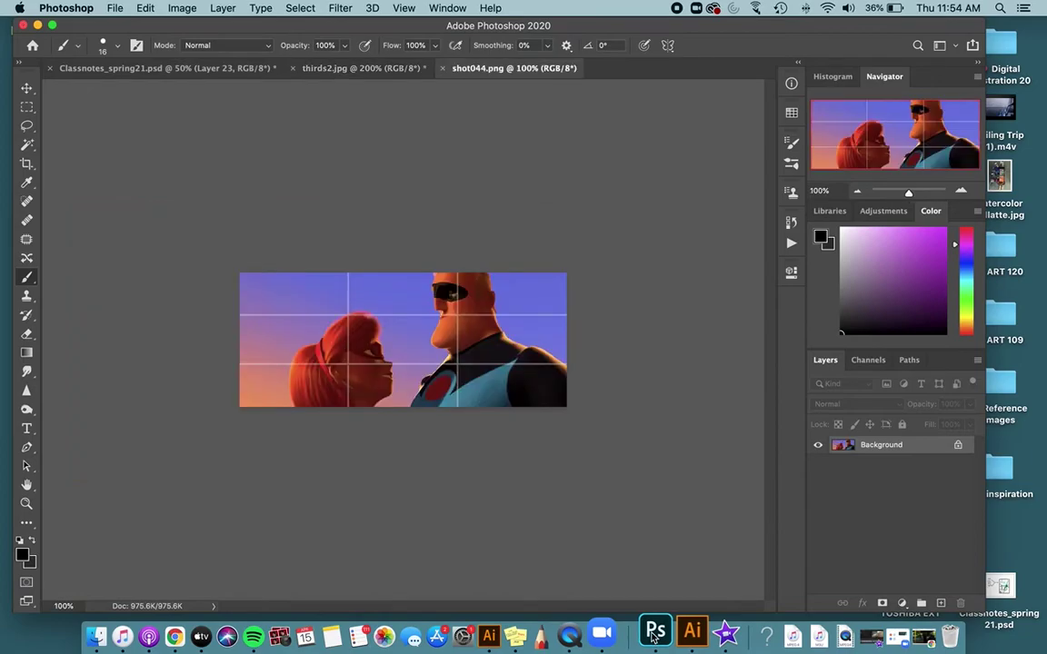
Step: Circle both faces in bright green and add an arrowhead to the dashed sightline
left_click(891, 252)
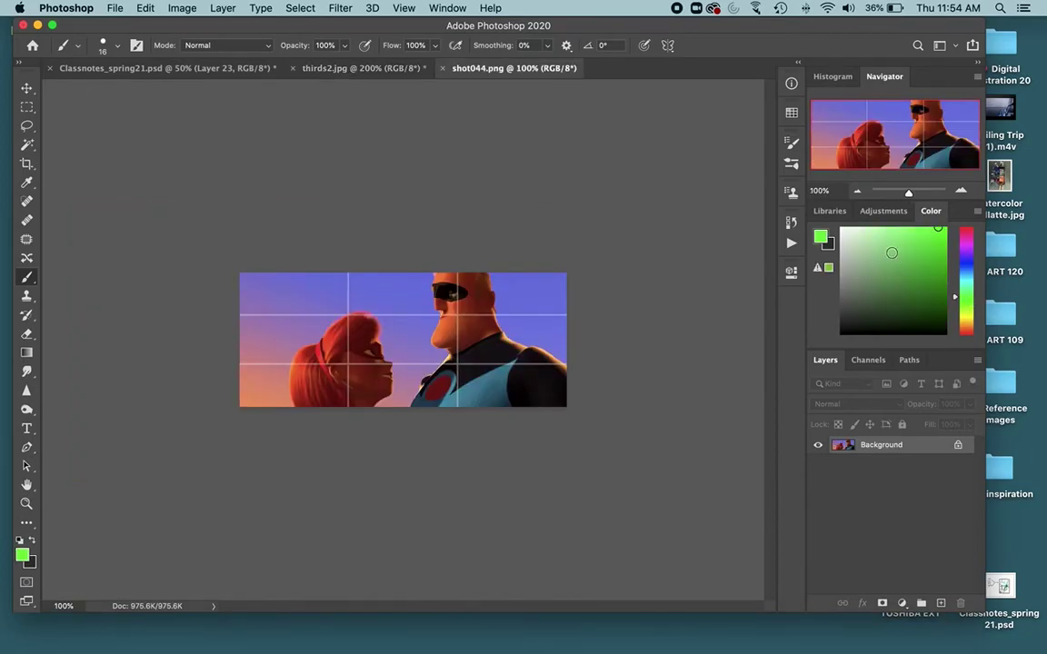
mouse_move(457, 275)
left_mouse_down()
mouse_move(432, 321)
mouse_move(479, 292)
mouse_move(454, 277)
left_mouse_up()
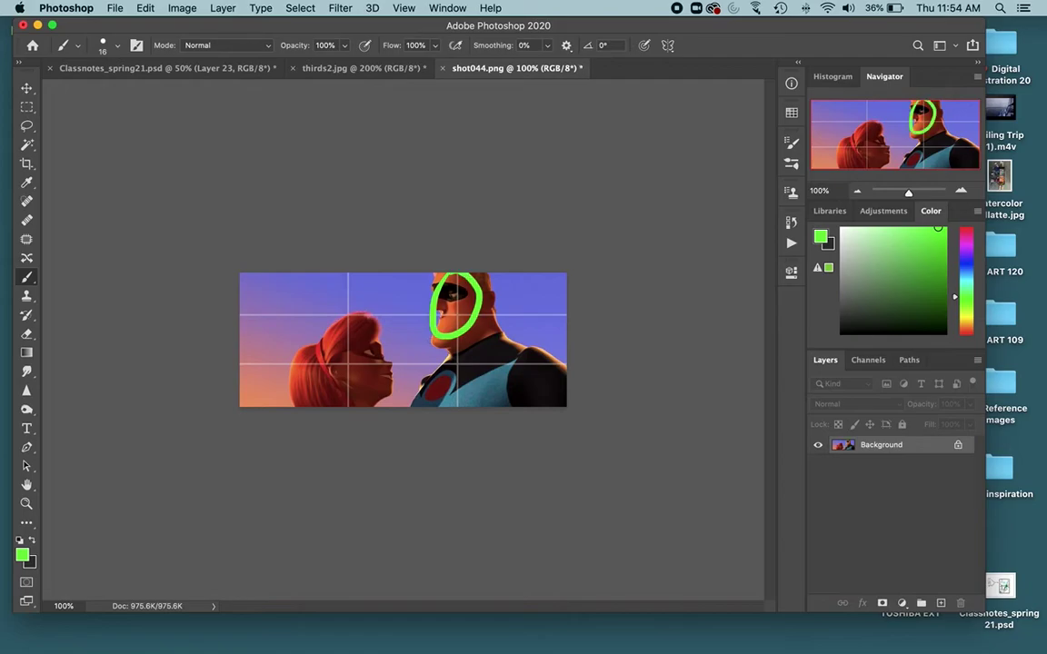
mouse_move(364, 334)
left_mouse_down()
mouse_move(339, 339)
mouse_move(374, 391)
mouse_move(368, 338)
left_mouse_up()
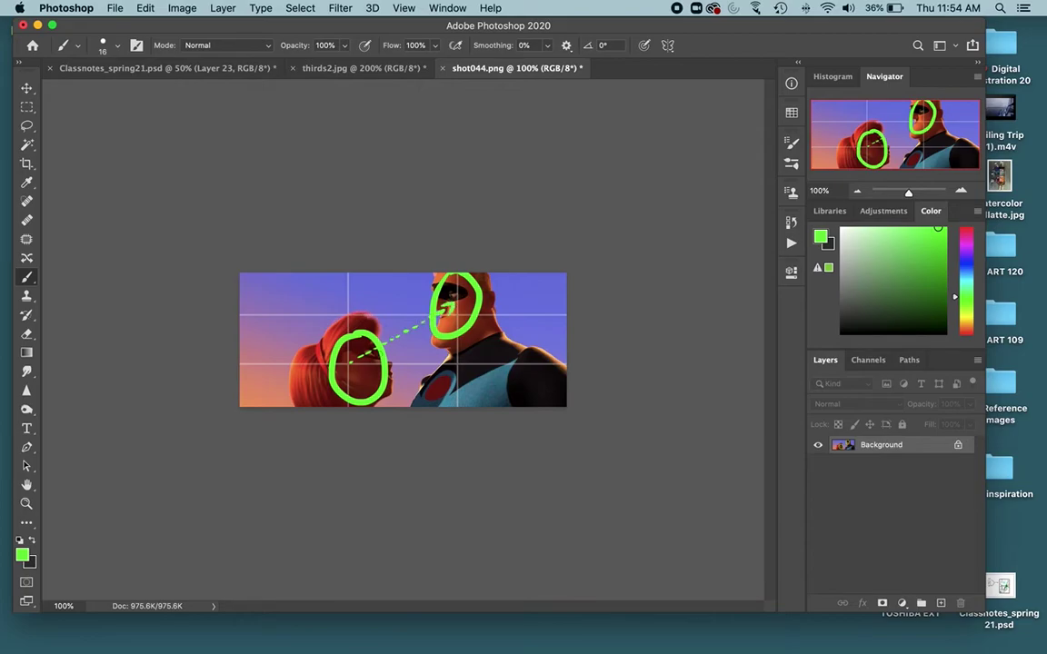
left_click_drag(352, 354, 350, 363)
Step: Zoom shot044.png to 200% back in Photoshop
key("ctrl+Up")
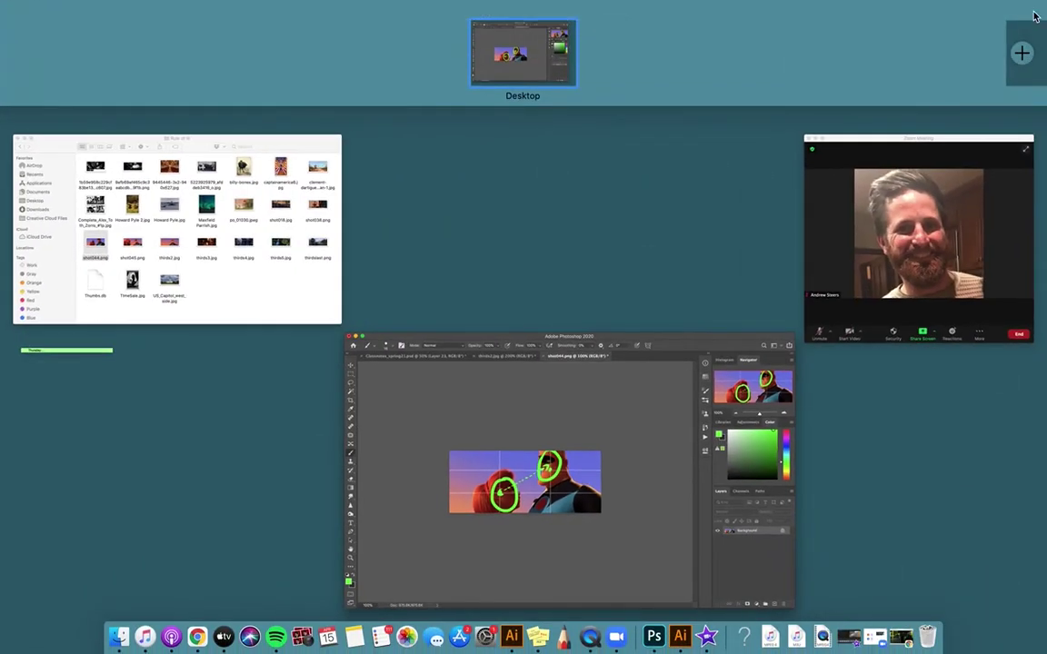
left_click(671, 523)
key("super+equal")
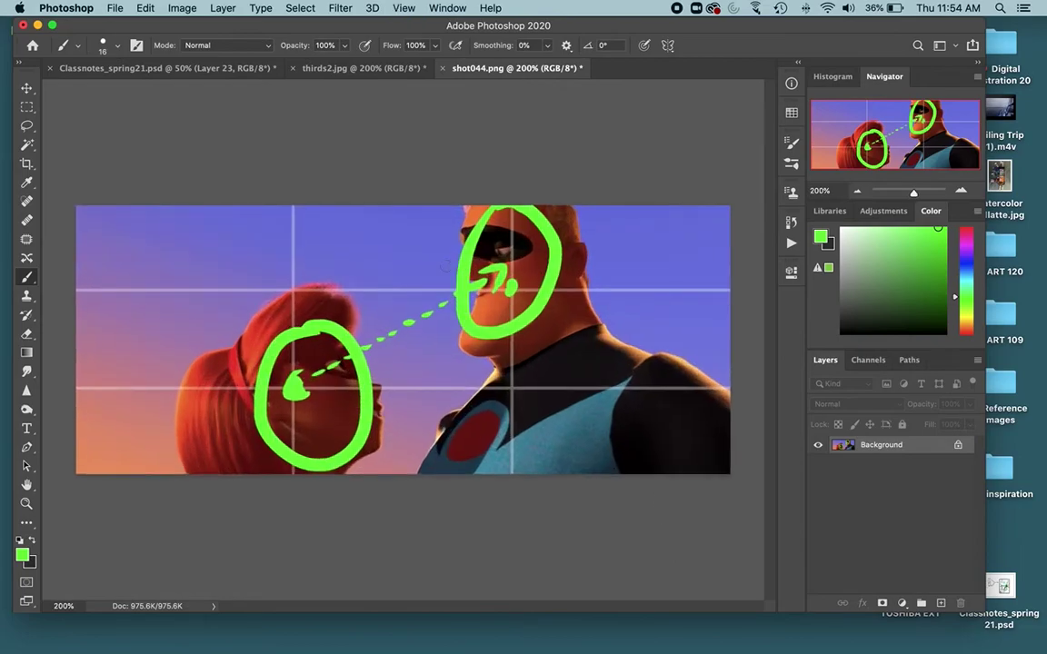
left_click(323, 67)
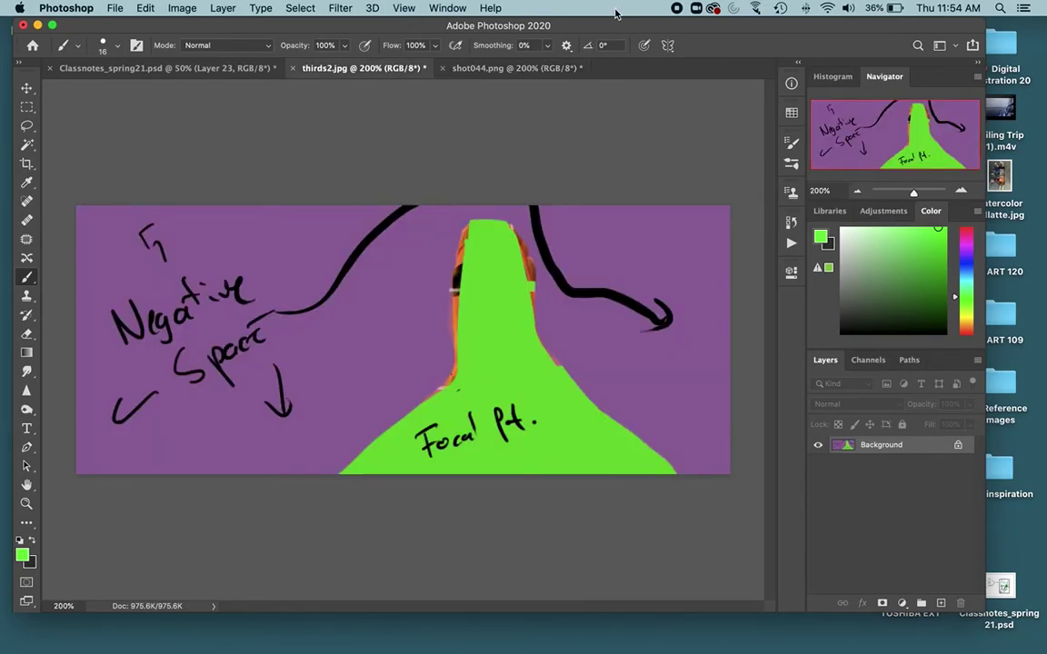
left_click(500, 68)
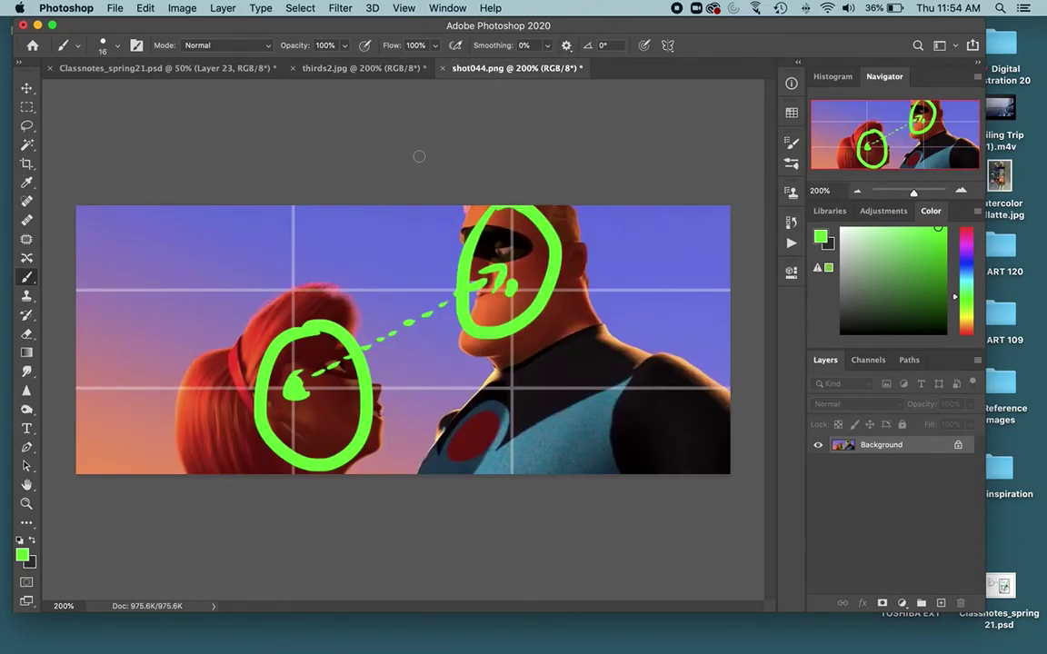
Step: Sample mauve from the image and paint broad strokes over the sky around both heads
left_click(135, 330, "alt")
left_click_drag(118, 385, 136, 385)
mouse_move(118, 455)
left_mouse_down()
mouse_move(116, 368)
mouse_move(209, 225)
mouse_move(404, 282)
mouse_move(340, 272)
mouse_move(314, 227)
left_mouse_up()
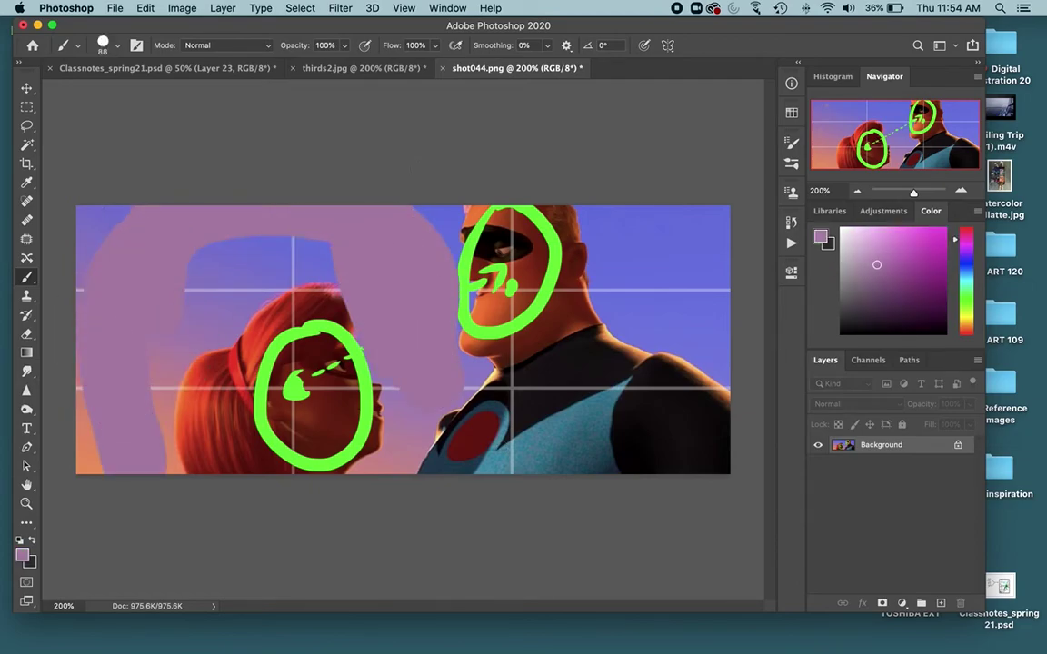
mouse_move(545, 196)
left_mouse_down()
mouse_move(622, 259)
mouse_move(655, 223)
mouse_move(632, 214)
left_mouse_up()
mouse_move(291, 232)
left_mouse_down()
mouse_move(154, 357)
mouse_move(95, 309)
left_mouse_up()
key("ctrl+Up")
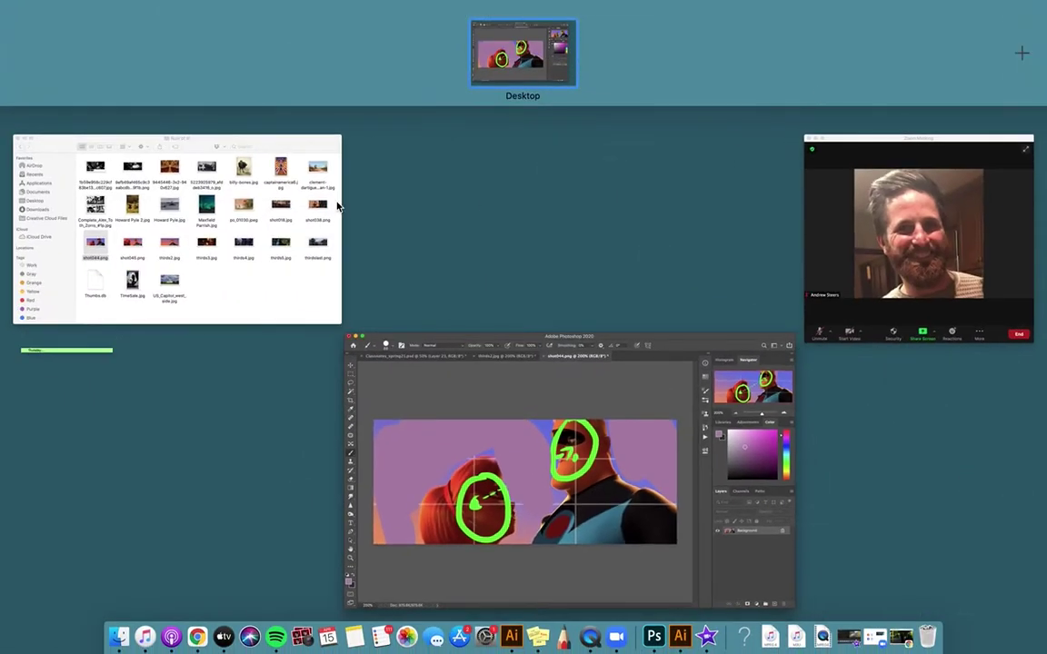
Step: Open Howard Pyle.jpg in Photoshop and set a bright cyan brush at size 34
left_click(307, 213)
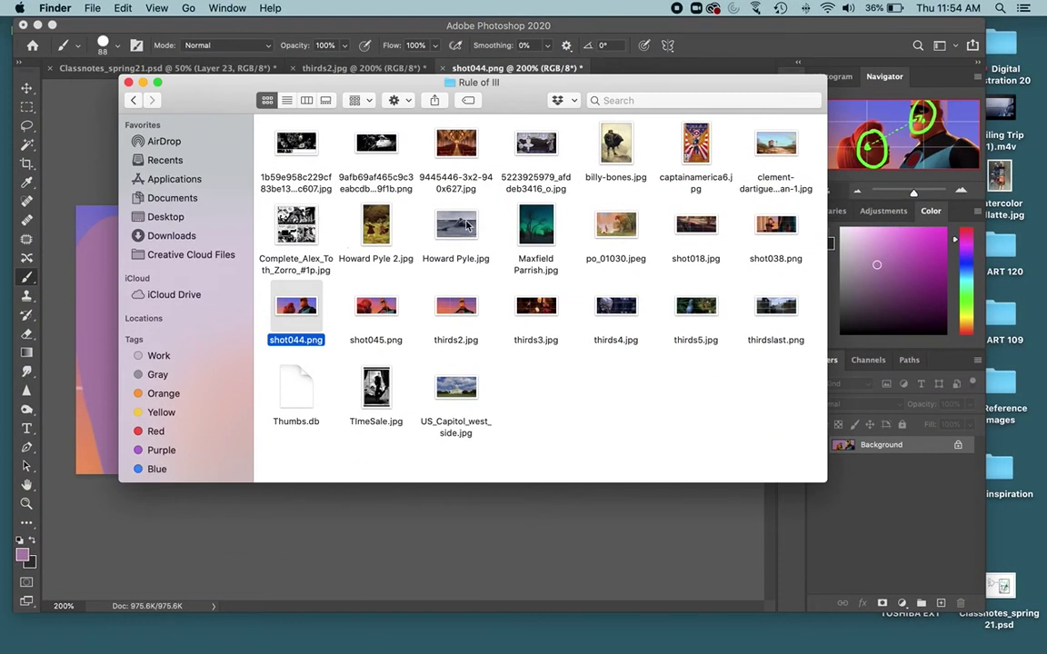
left_click_drag(454, 227, 654, 634)
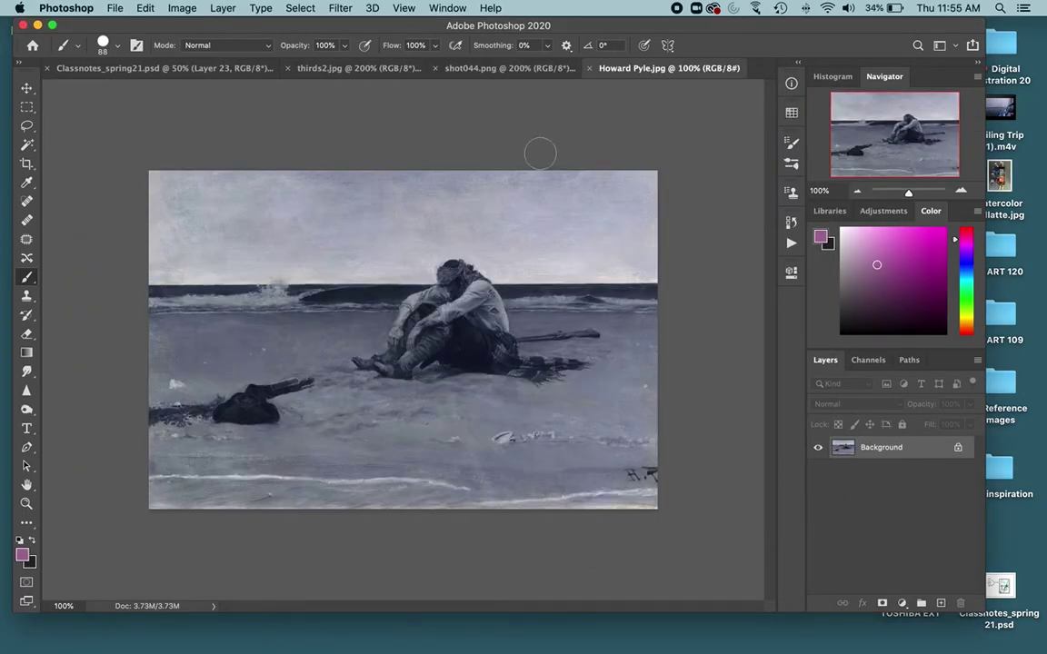
left_click(965, 278)
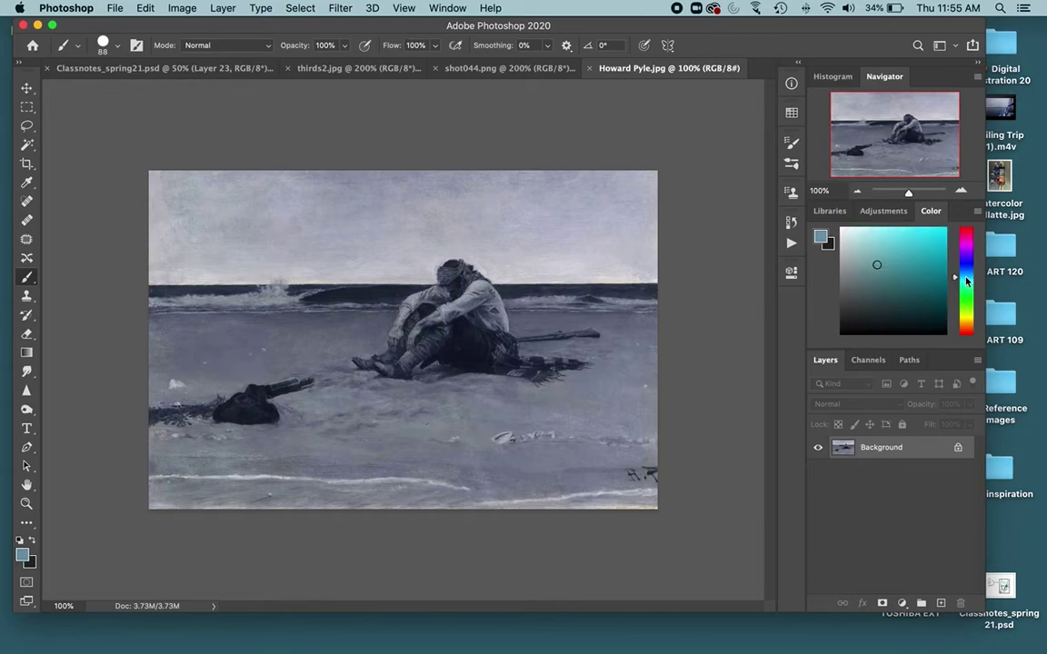
left_click(914, 230)
left_click_drag(299, 196, 273, 197)
Step: Draw the two horizontal and two vertical cyan rule-of-thirds lines
left_click_drag(148, 291, 663, 292)
left_click_drag(125, 404, 659, 405)
mouse_move(214, 273)
left_mouse_down()
mouse_move(200, 287)
mouse_move(231, 276)
left_mouse_up()
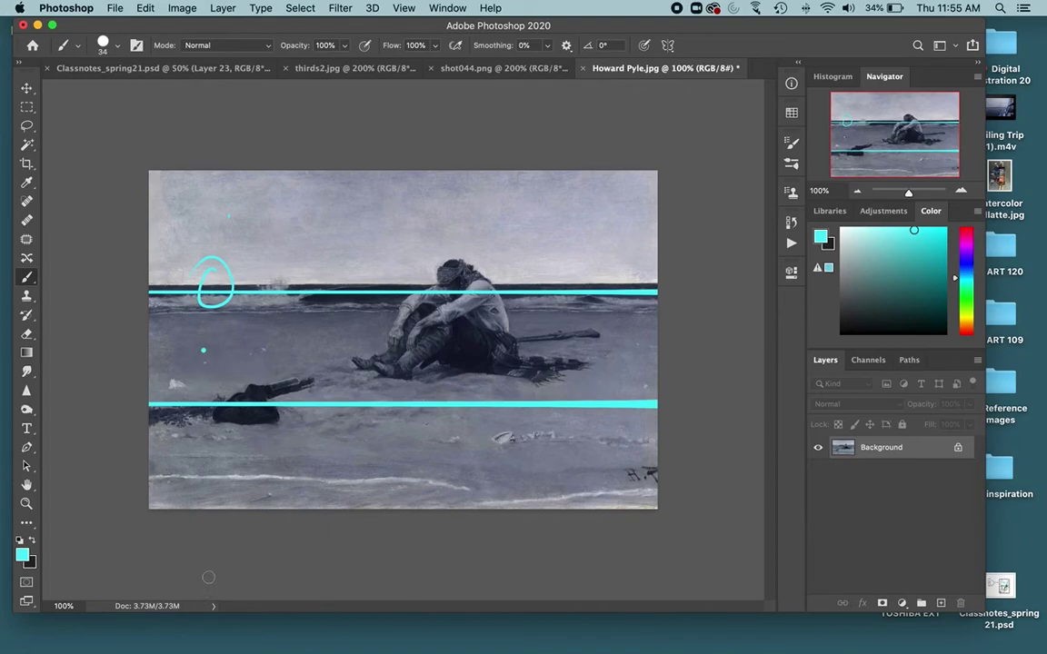
key("super+z")
key("super+z")
mouse_move(483, 184)
left_mouse_down()
mouse_move(485, 155)
mouse_move(471, 392)
mouse_move(486, 509)
left_mouse_up()
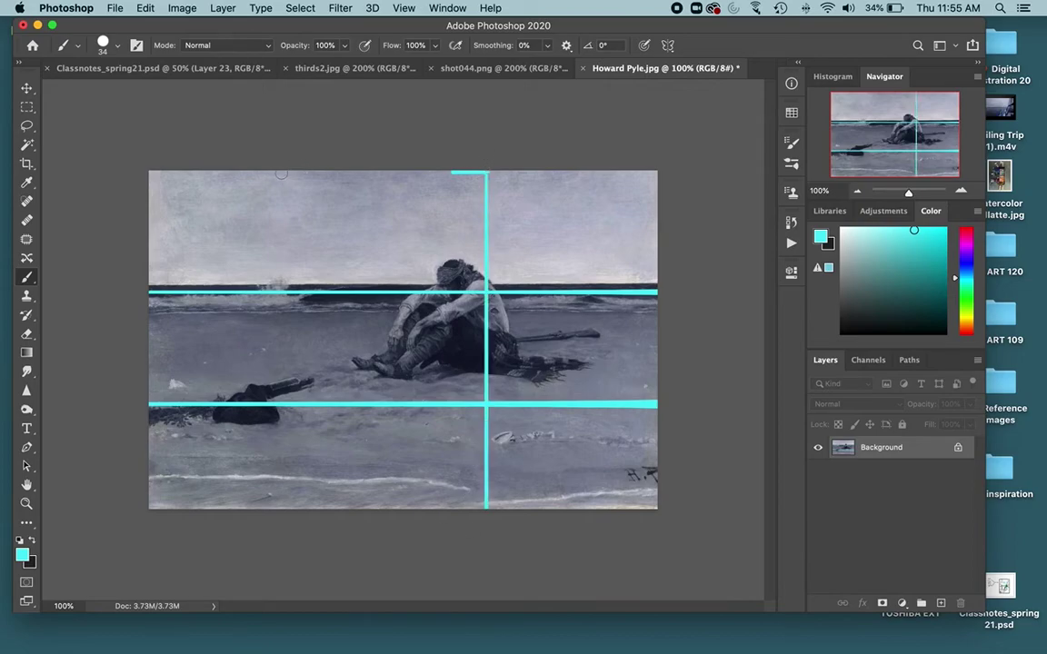
left_click_drag(290, 172, 290, 507)
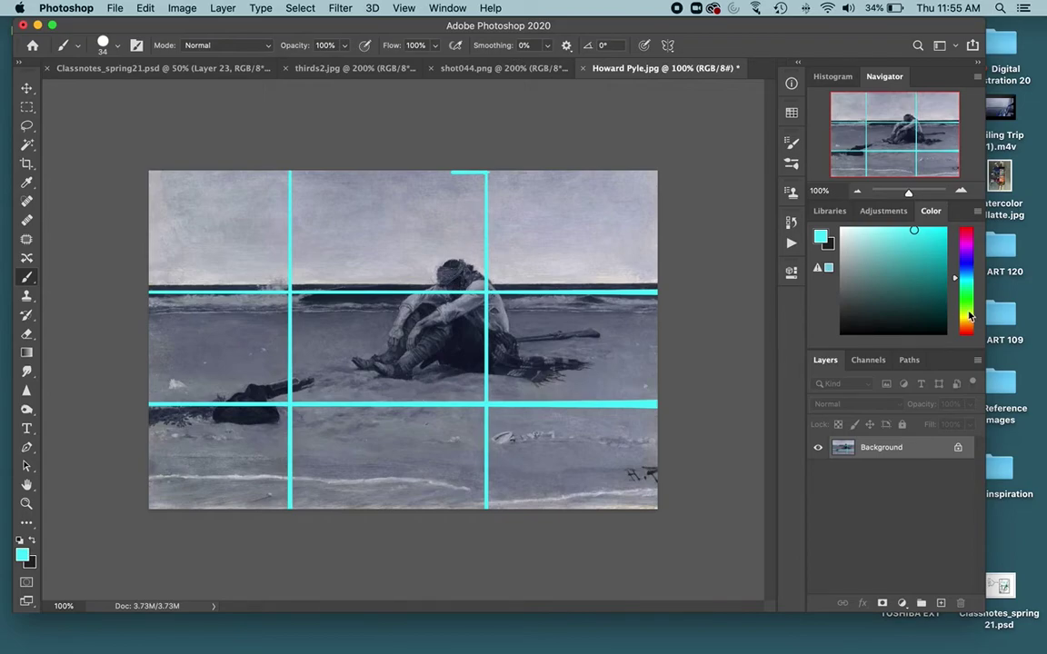
Step: Switch to a brighter green and outline the seated figure's head and body
left_click(928, 233)
mouse_move(472, 271)
left_mouse_down()
mouse_move(435, 273)
mouse_move(442, 289)
left_mouse_up()
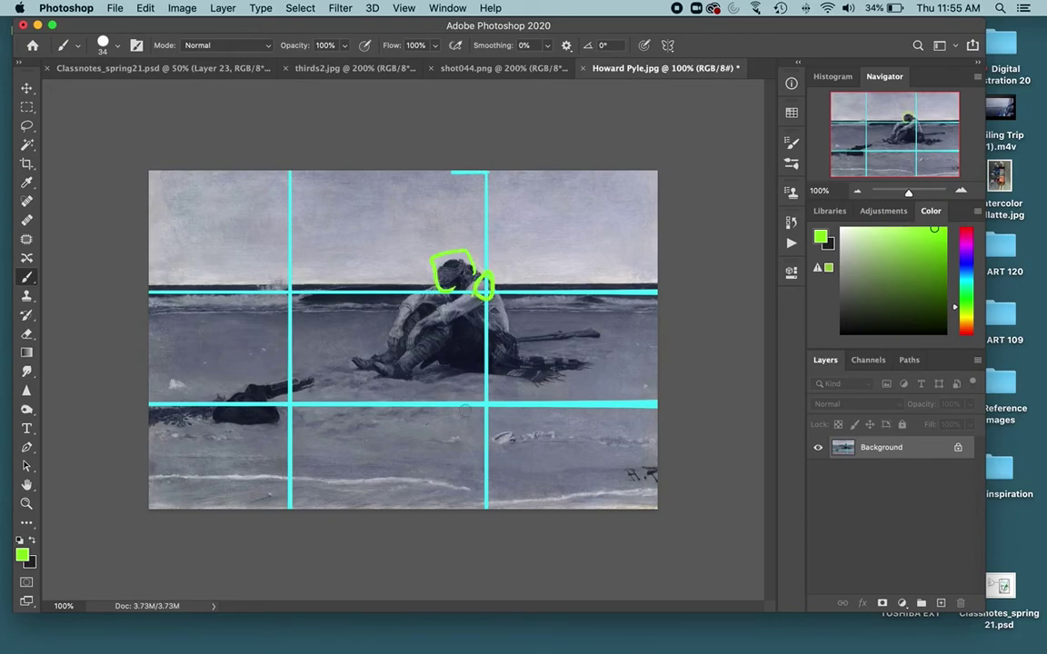
key("super+z")
key("super+z")
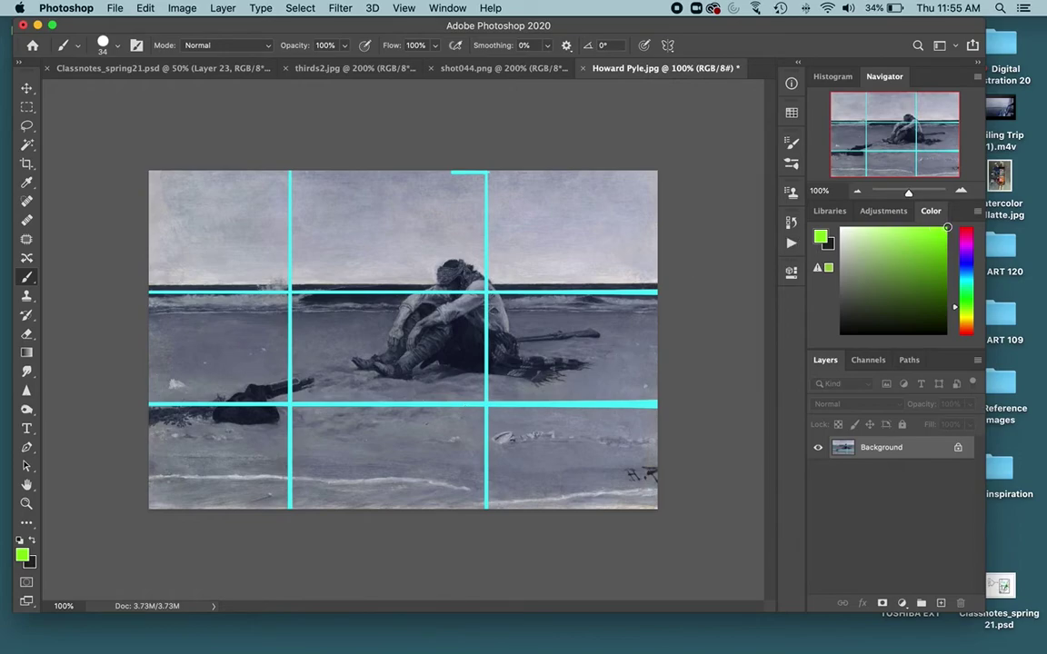
left_click(945, 229)
left_click_drag(965, 306, 968, 295)
mouse_move(488, 275)
left_mouse_down()
mouse_move(455, 254)
mouse_move(426, 276)
mouse_move(445, 312)
mouse_move(484, 278)
left_mouse_up()
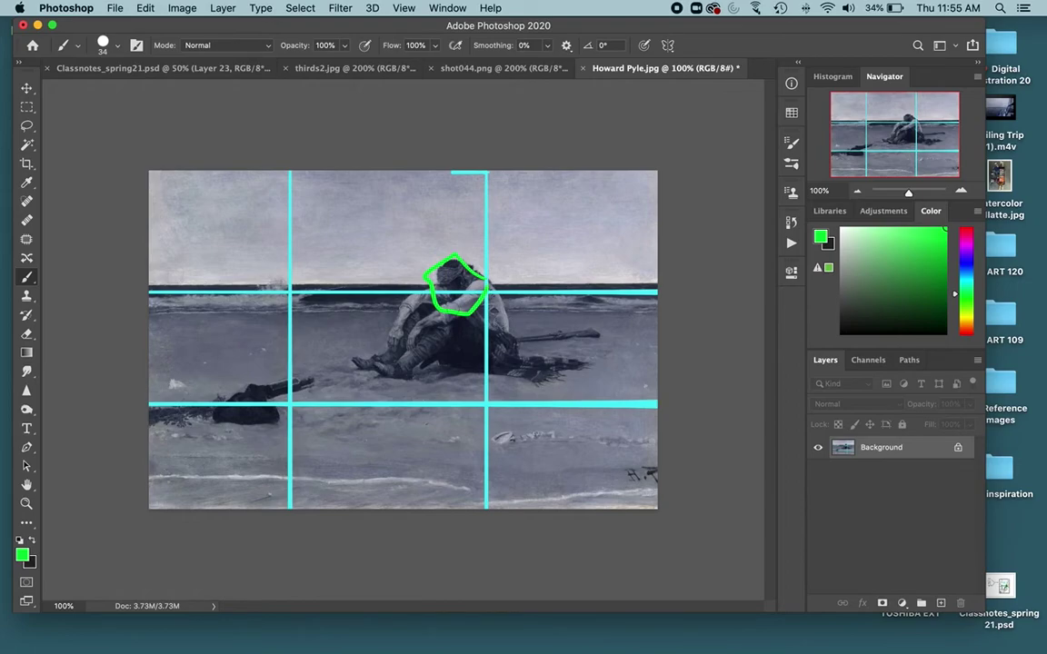
mouse_move(444, 287)
left_mouse_down()
mouse_move(405, 361)
mouse_move(492, 352)
mouse_move(494, 266)
mouse_move(441, 243)
mouse_move(434, 270)
left_mouse_up()
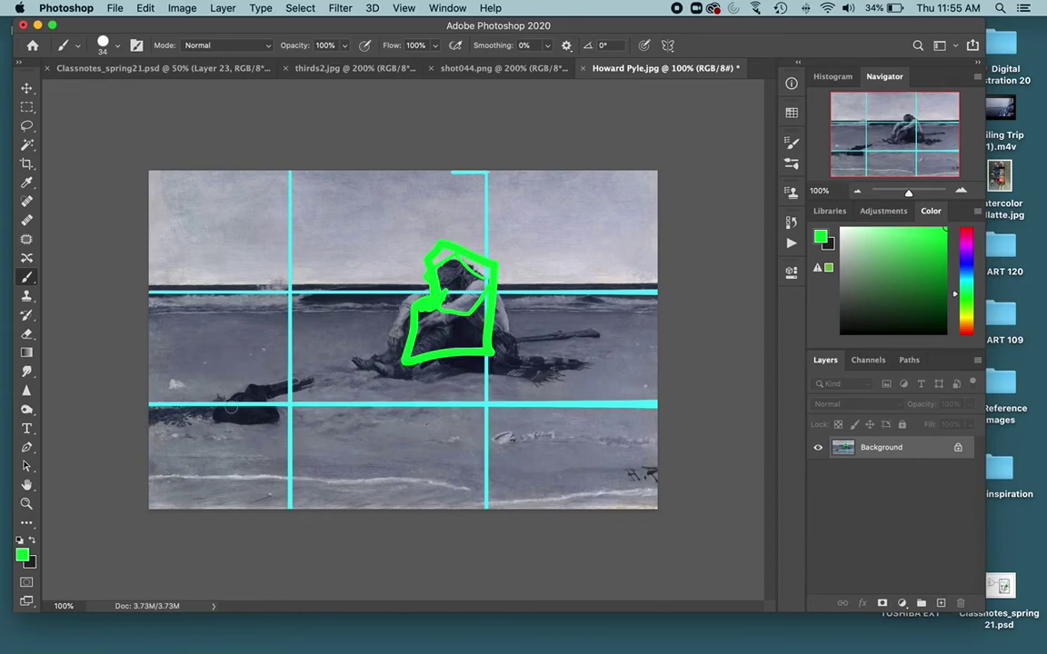
Step: Undo the green arrow and figure outline, then start cropping the image
left_click_drag(149, 429, 320, 381)
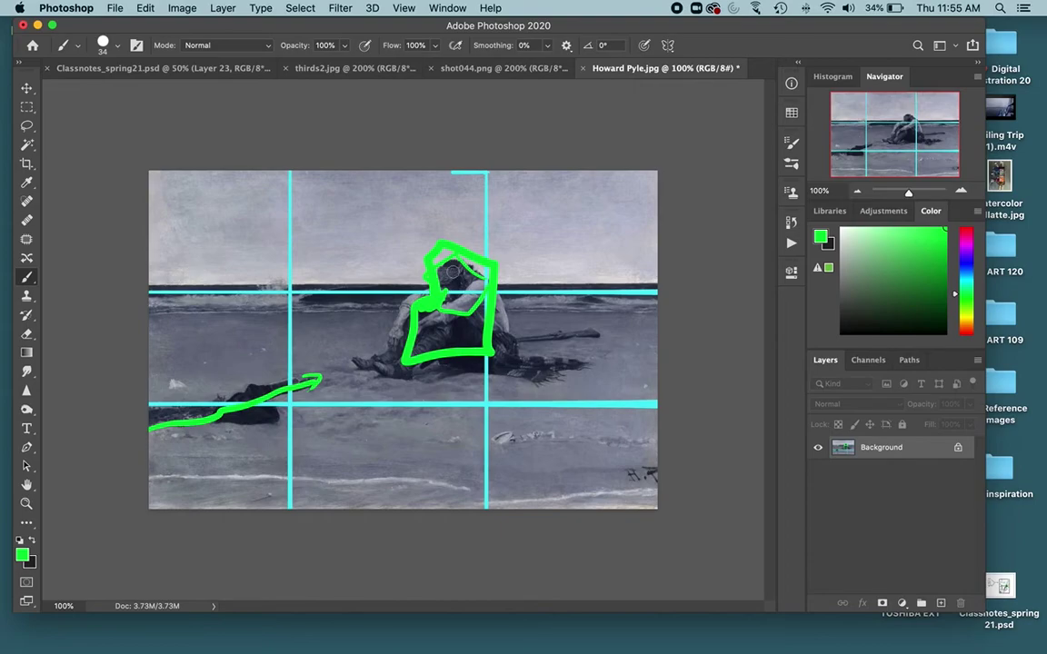
key("super+z")
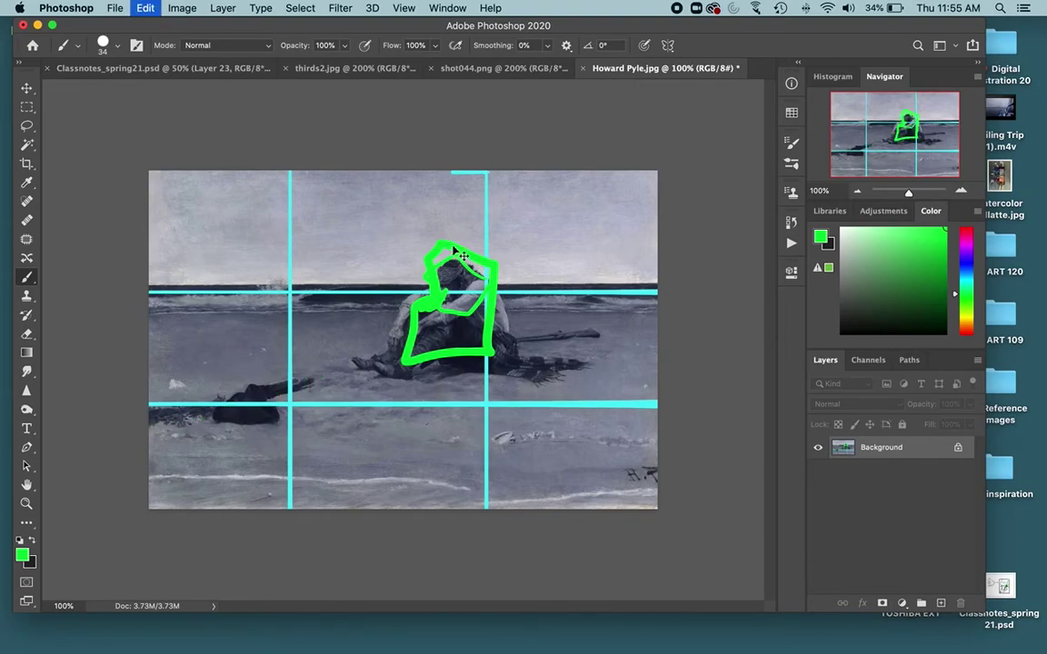
key("super+z")
key("c")
left_click_drag(393, 171, 411, 214)
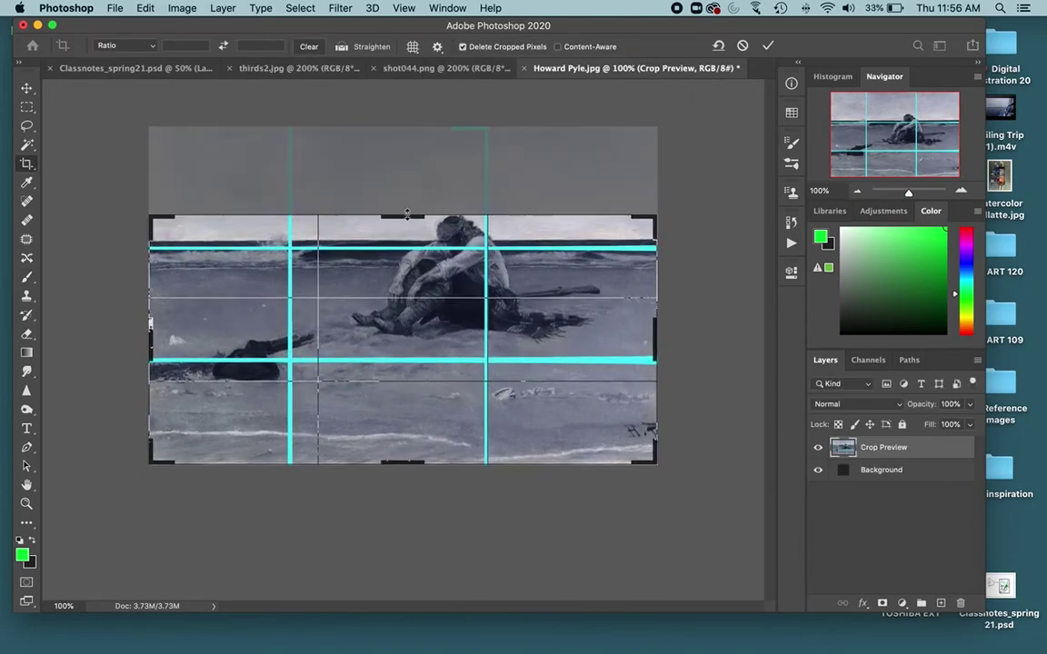
key("Return")
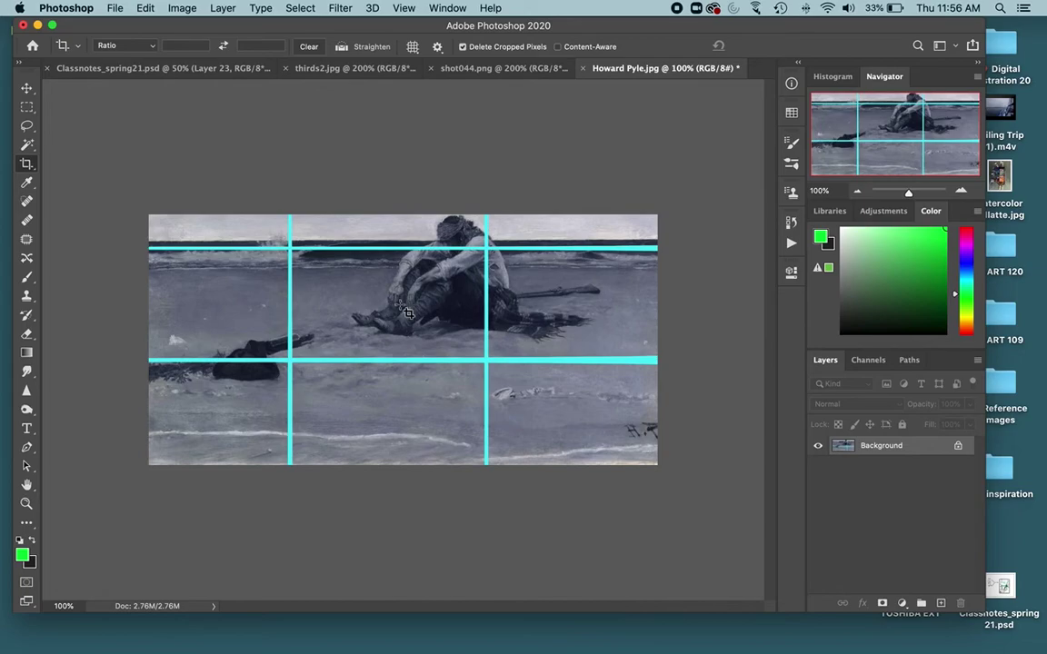
key("v")
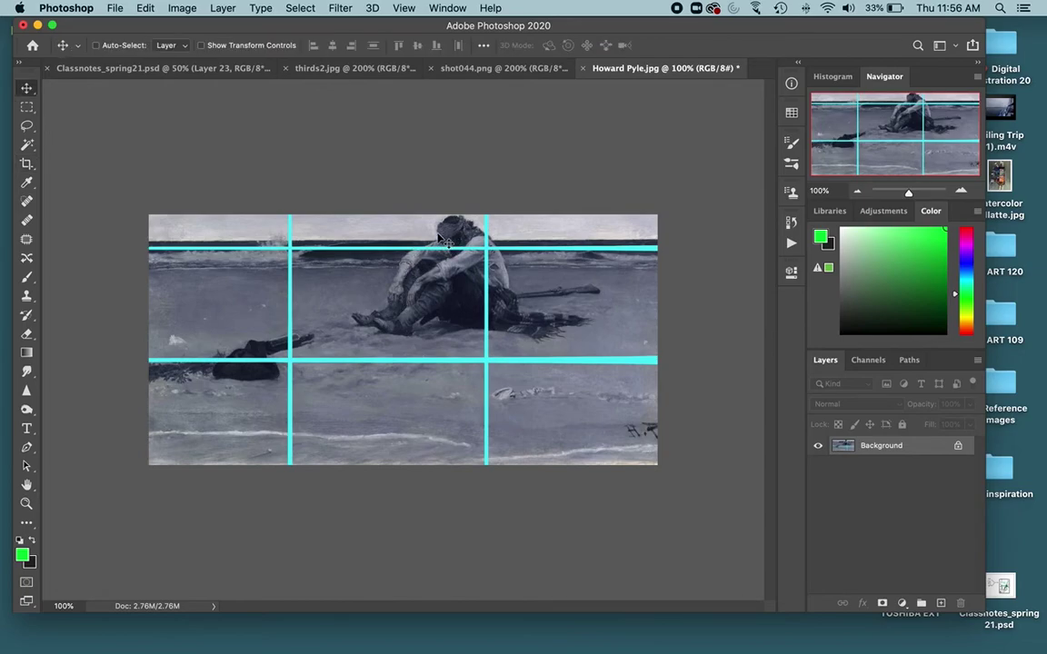
key("b")
left_click_drag(427, 238, 434, 219)
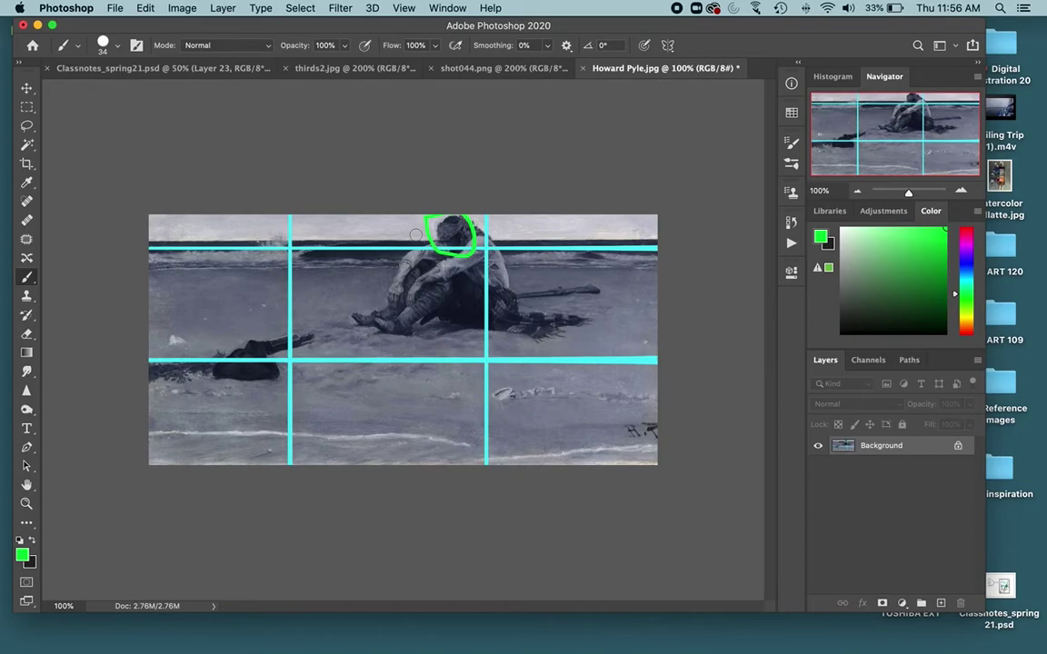
key("super+z")
key("super+z")
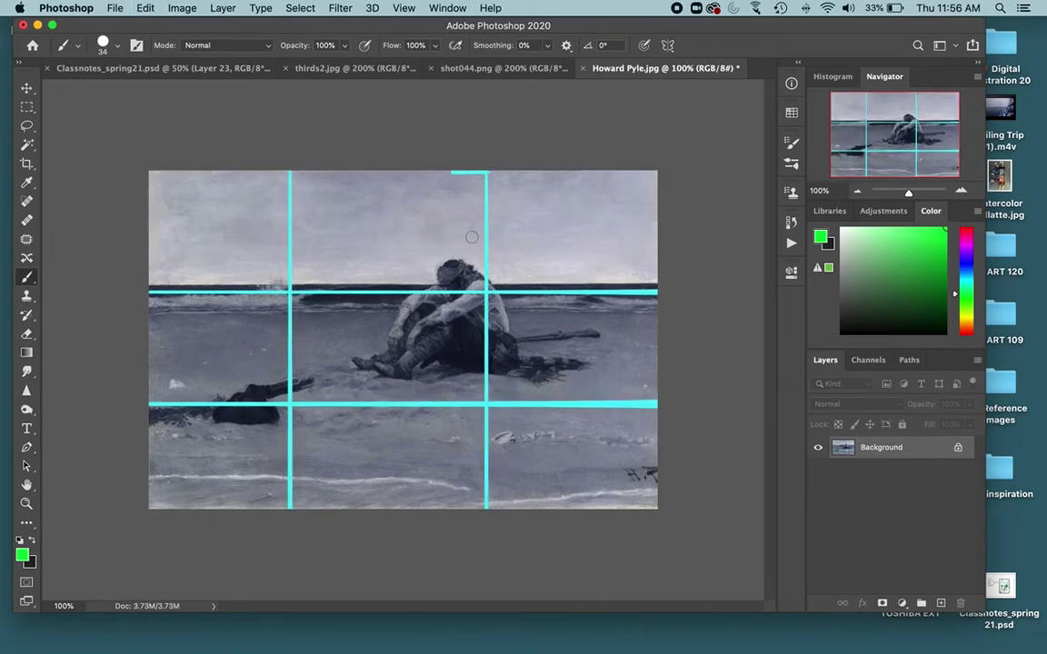
key("c")
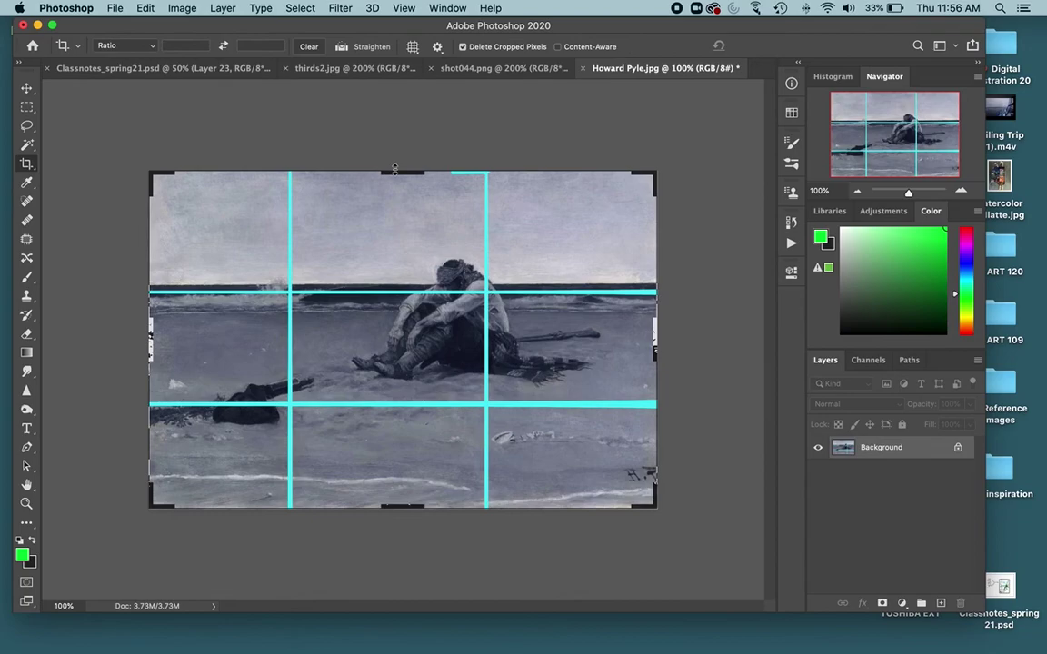
left_click_drag(402, 170, 396, 216)
key("Return")
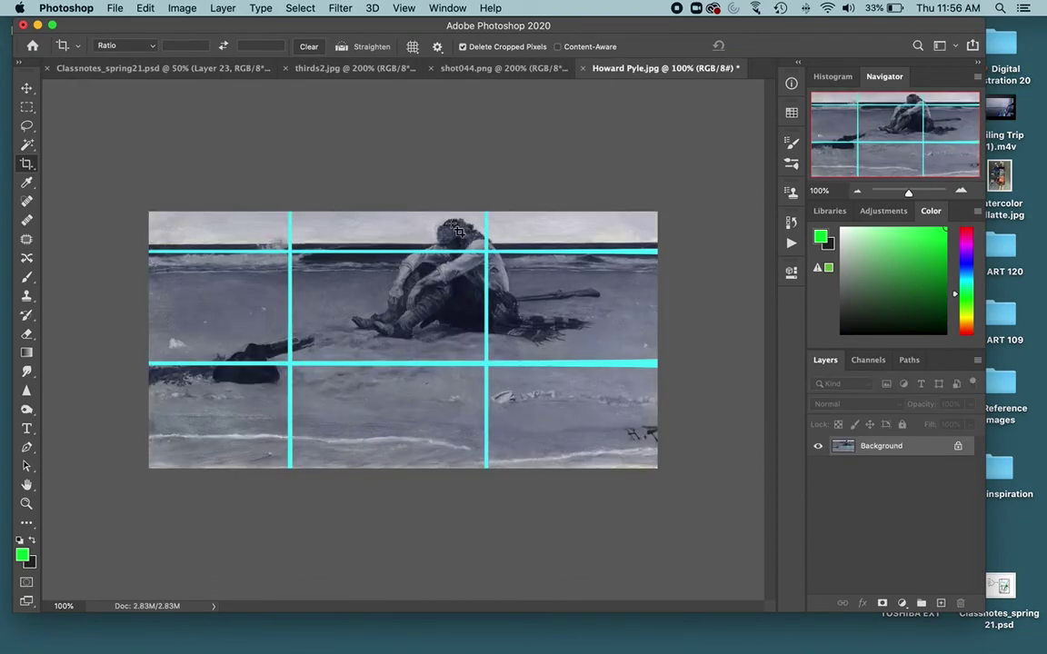
key("super+z")
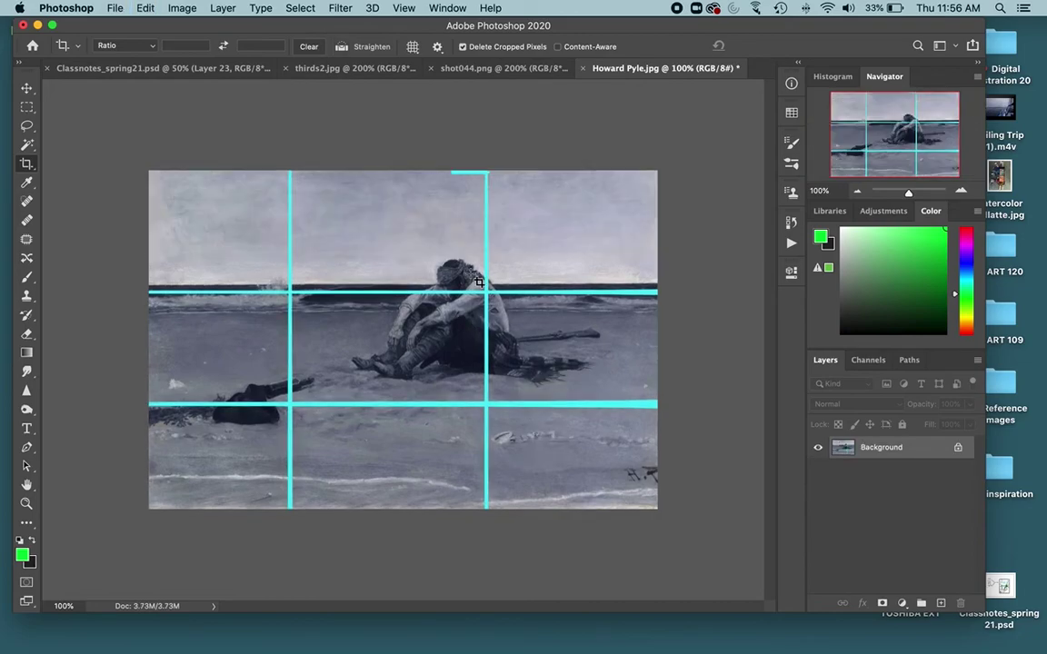
key("ctrl+Up")
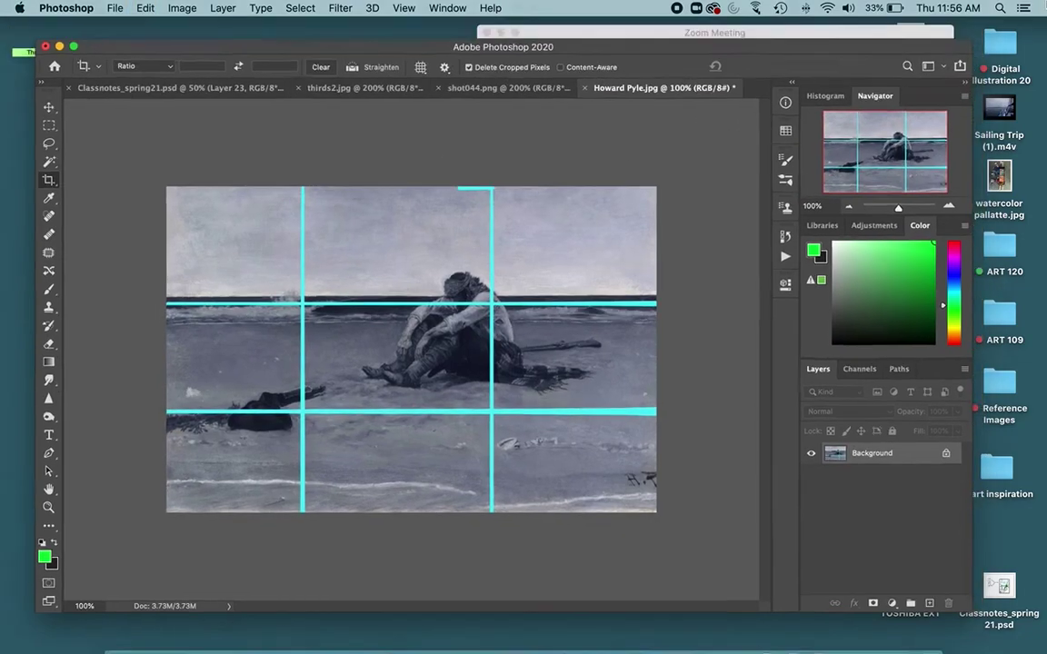
Step: Open captainamerica6.jpg in Photoshop and zoom it to 200%
left_click(274, 237)
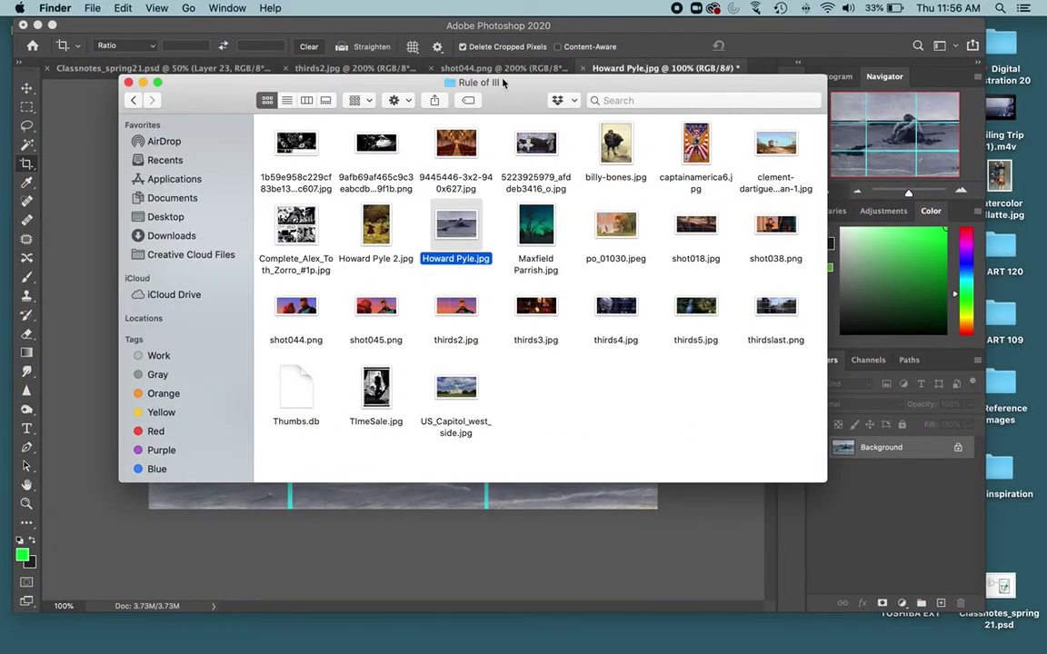
left_click_drag(695, 145, 647, 636)
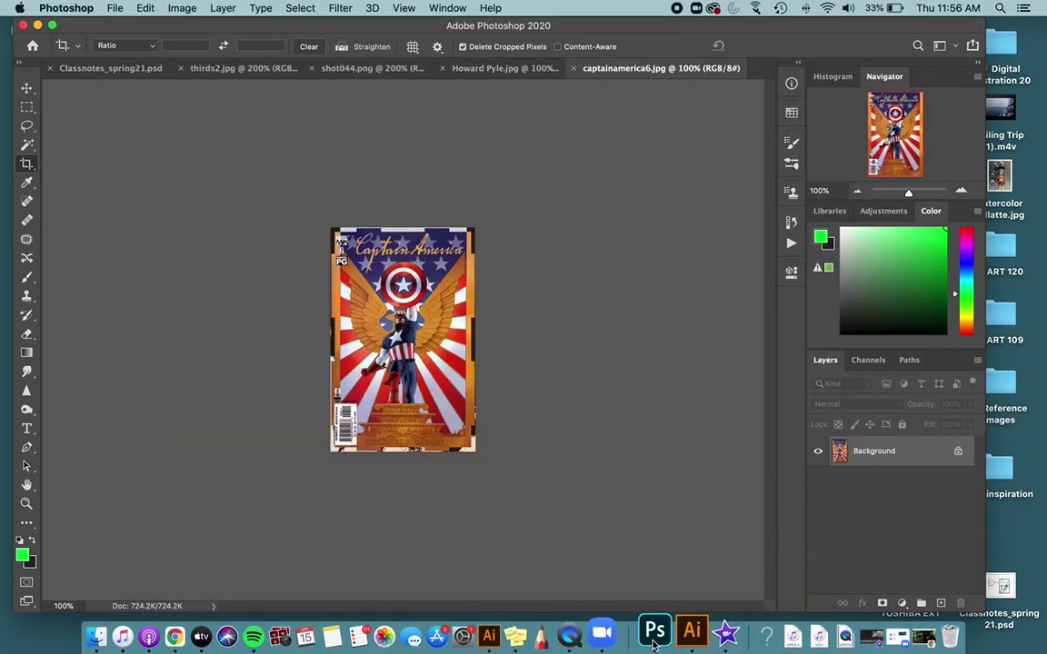
key("super+equal")
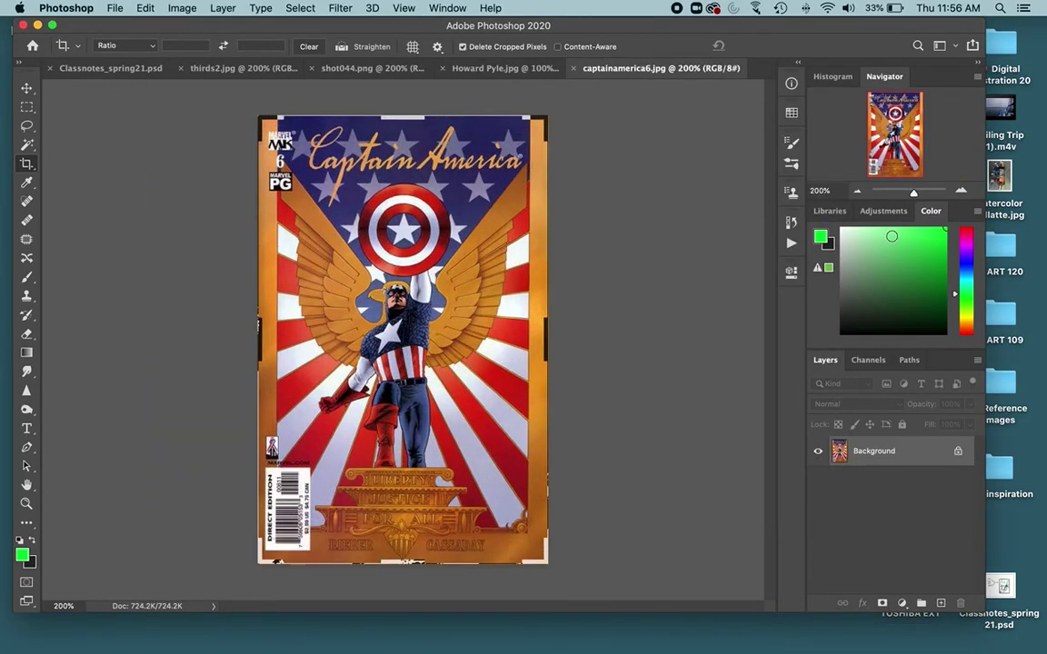
Step: Set up a cyan brush and shrink it from 34 to 19
left_click(959, 276)
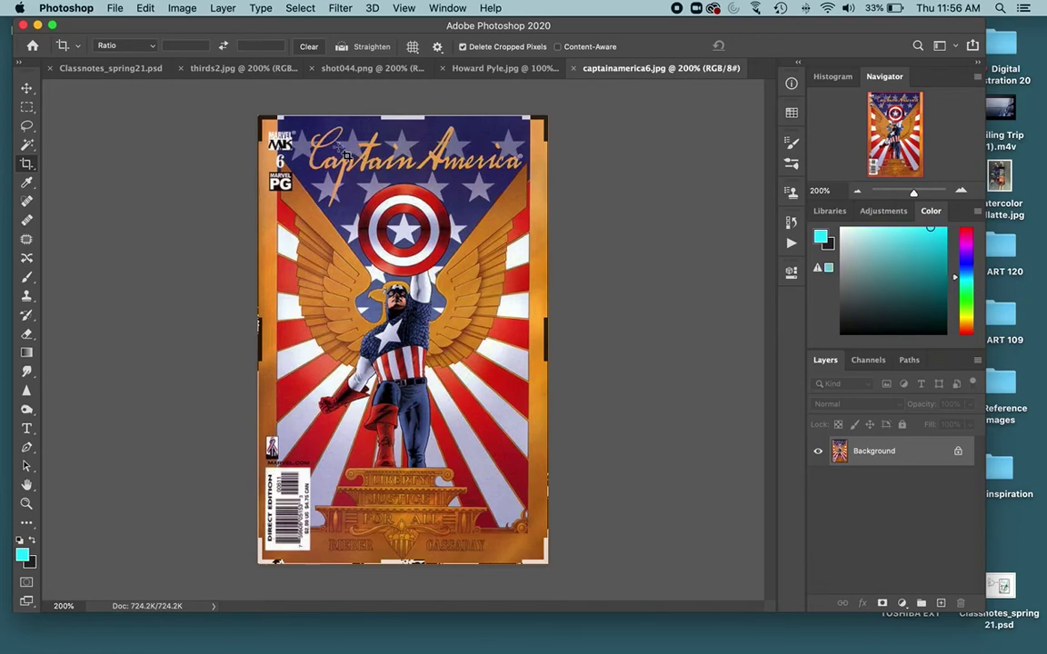
key("b")
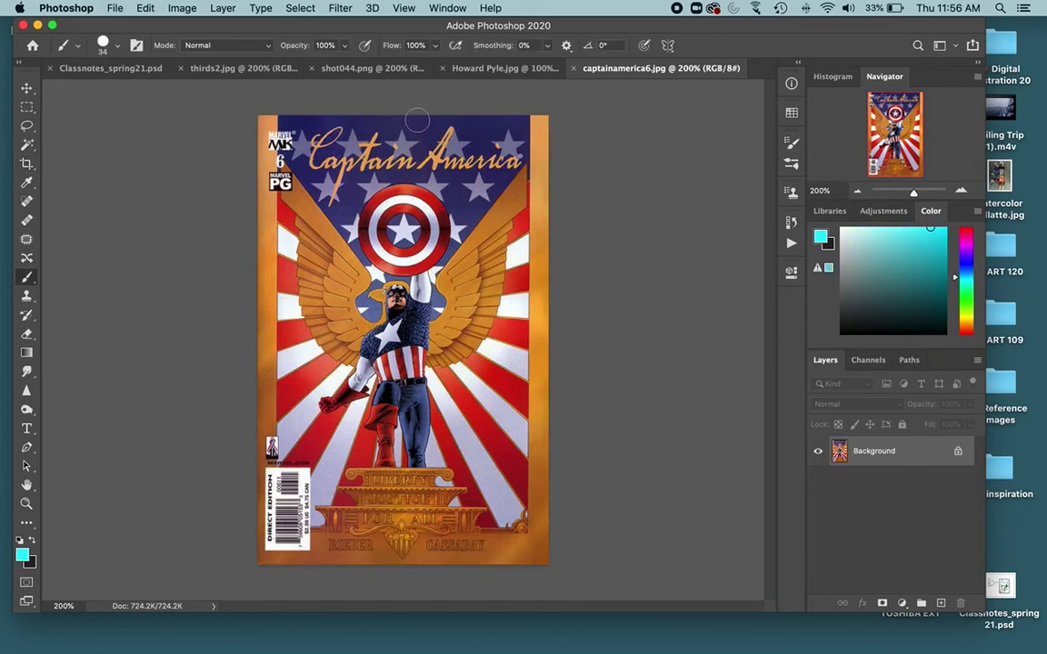
left_click(415, 121, "ctrl+alt")
left_click_drag(415, 121, 380, 140)
Step: Paint a cyan vertical centre line, outline the lettered pedestal, then bring up the Rule of III folder
left_click_drag(402, 110, 322, 652)
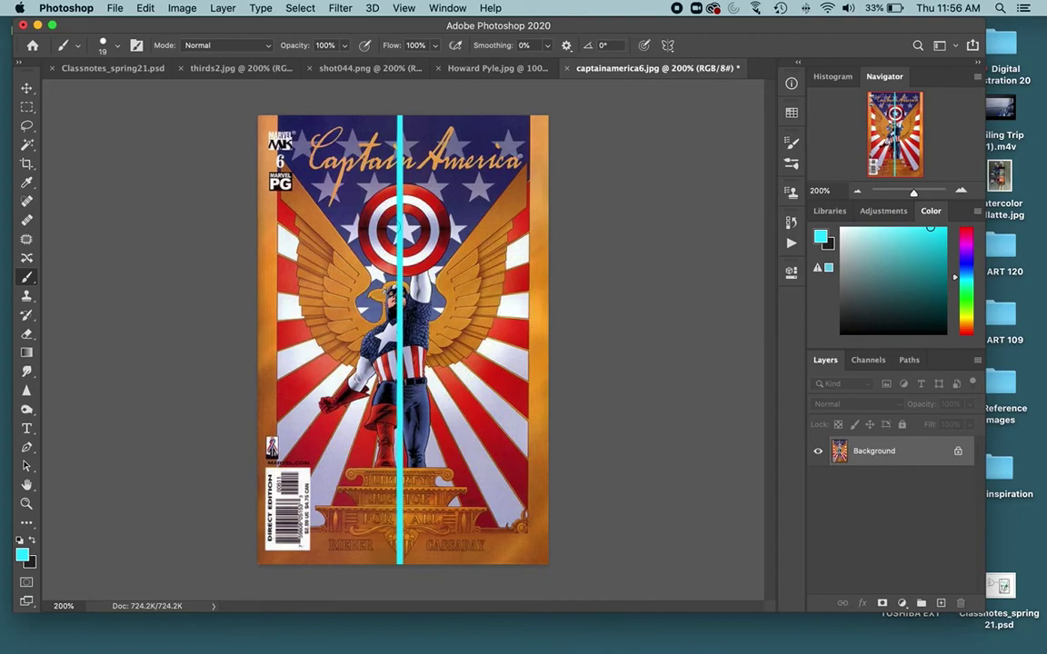
mouse_move(328, 525)
left_mouse_down()
mouse_move(367, 469)
mouse_move(435, 467)
mouse_move(480, 531)
mouse_move(324, 524)
left_mouse_up()
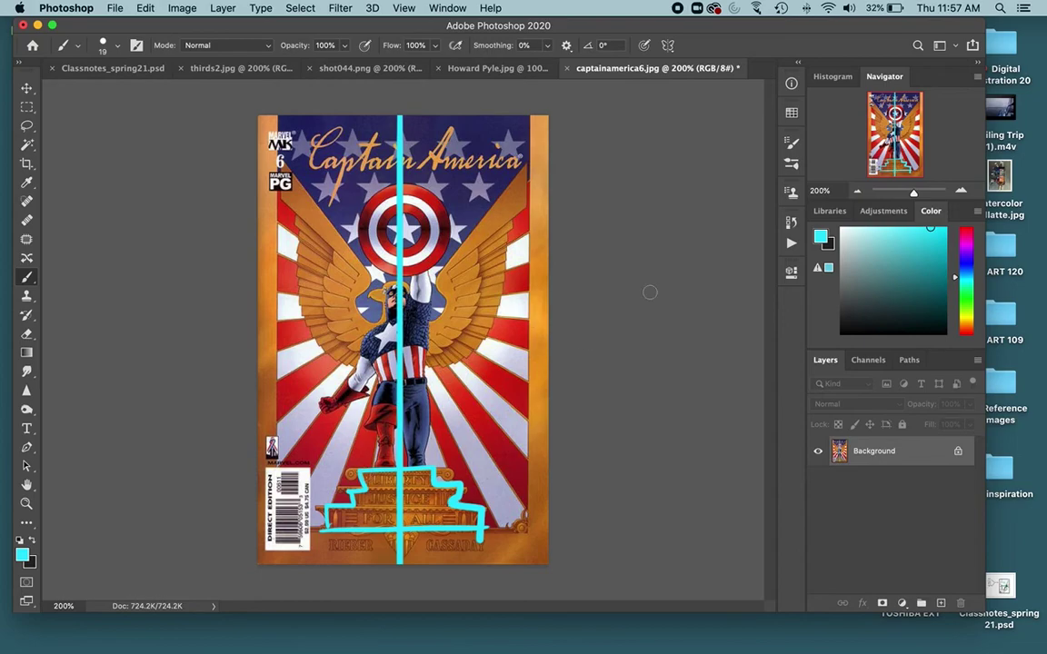
key("ctrl+Up")
left_click(175, 222)
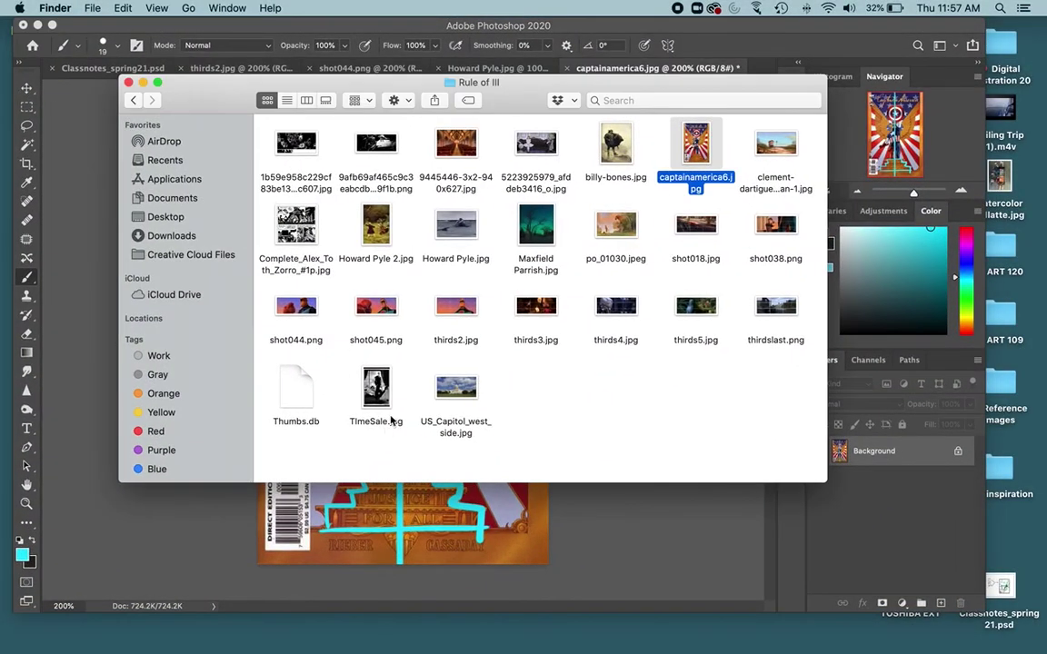
Step: Open US_Capitol_west_side.jpg in Photoshop
left_click(455, 389)
mouse_move(545, 647)
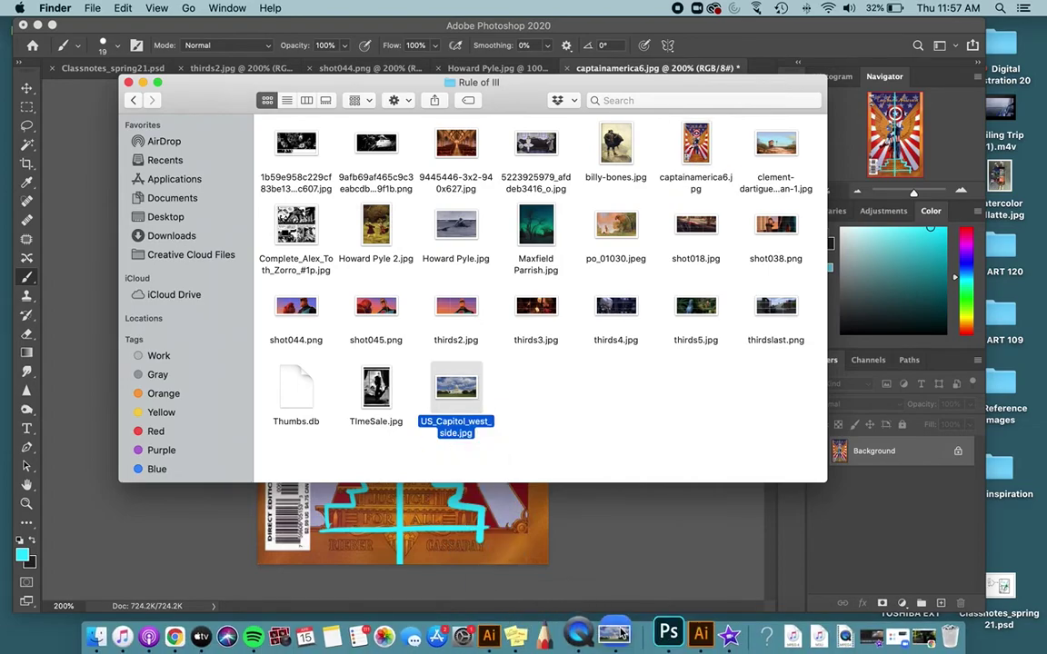
left_click_drag(616, 633, 591, 633)
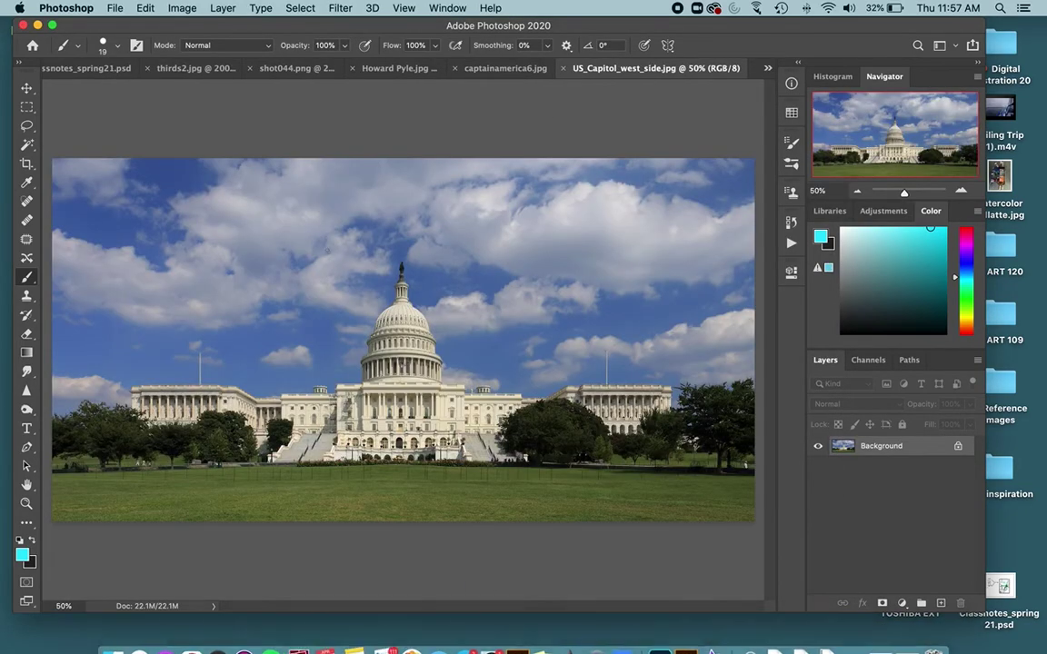
Step: Paint a cyan vertical symmetry line through the dome and return to the image folder
left_click_drag(389, 155, 329, 614)
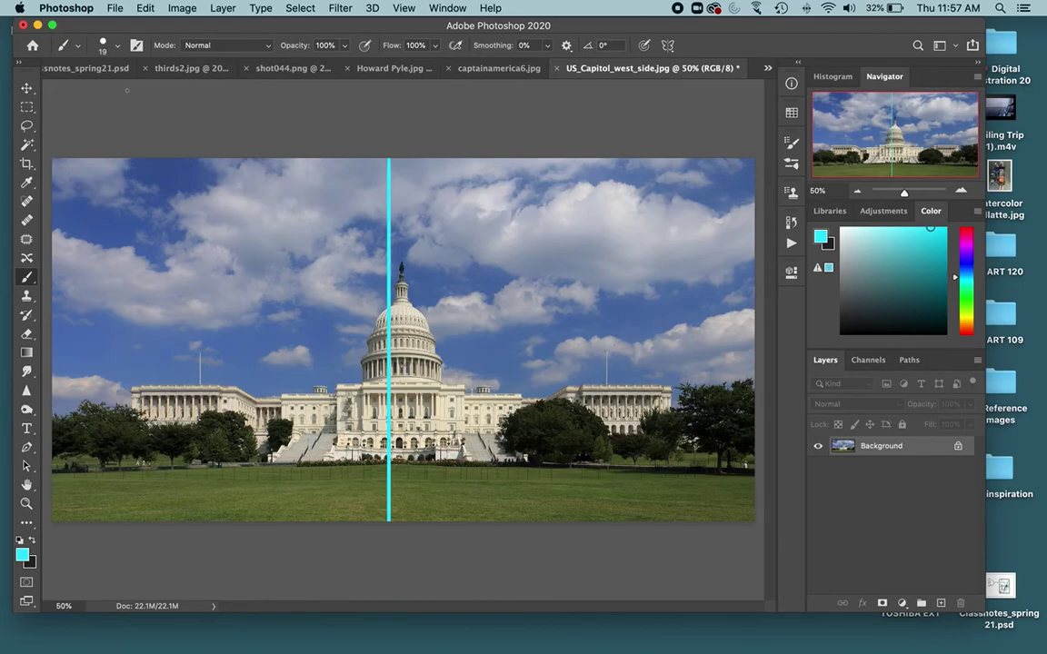
key("ctrl+Up")
left_click(273, 285)
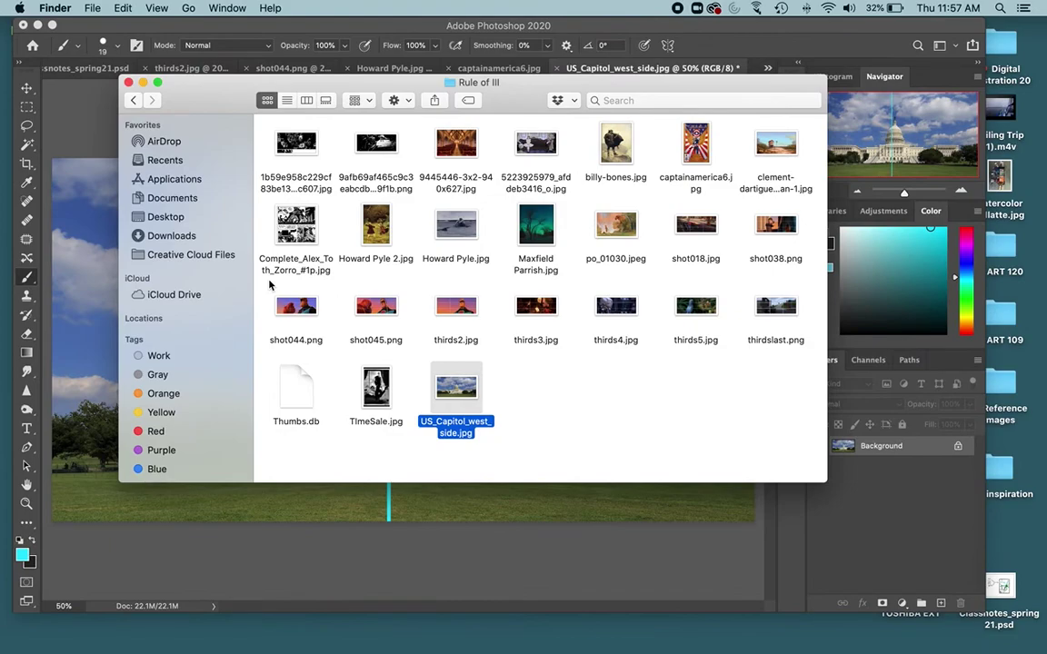
Step: Open thirds5.jpg at 200% and loop cyan around the two children's heads
left_click_drag(697, 309, 656, 633)
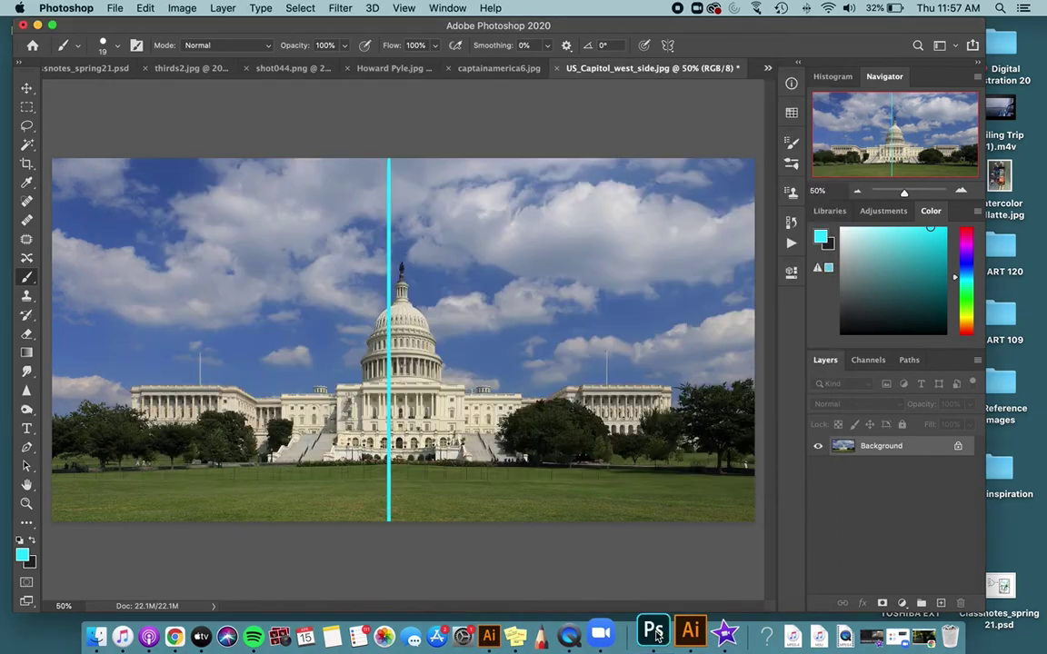
key("super+equal")
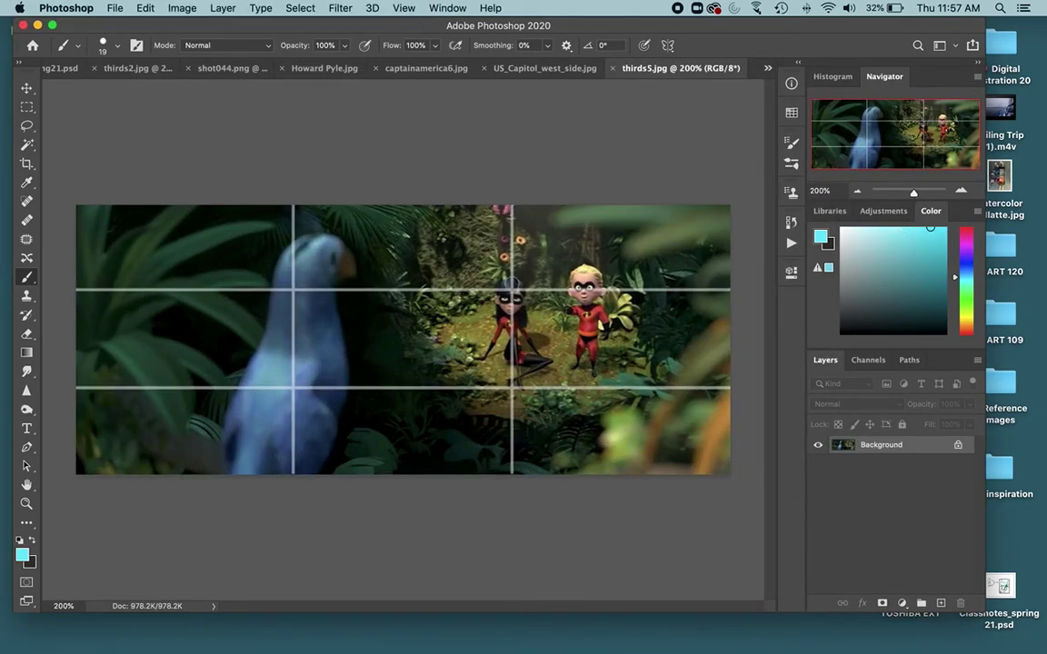
mouse_move(505, 287)
left_mouse_down()
mouse_move(606, 309)
mouse_move(611, 284)
mouse_move(525, 268)
mouse_move(495, 277)
left_mouse_up()
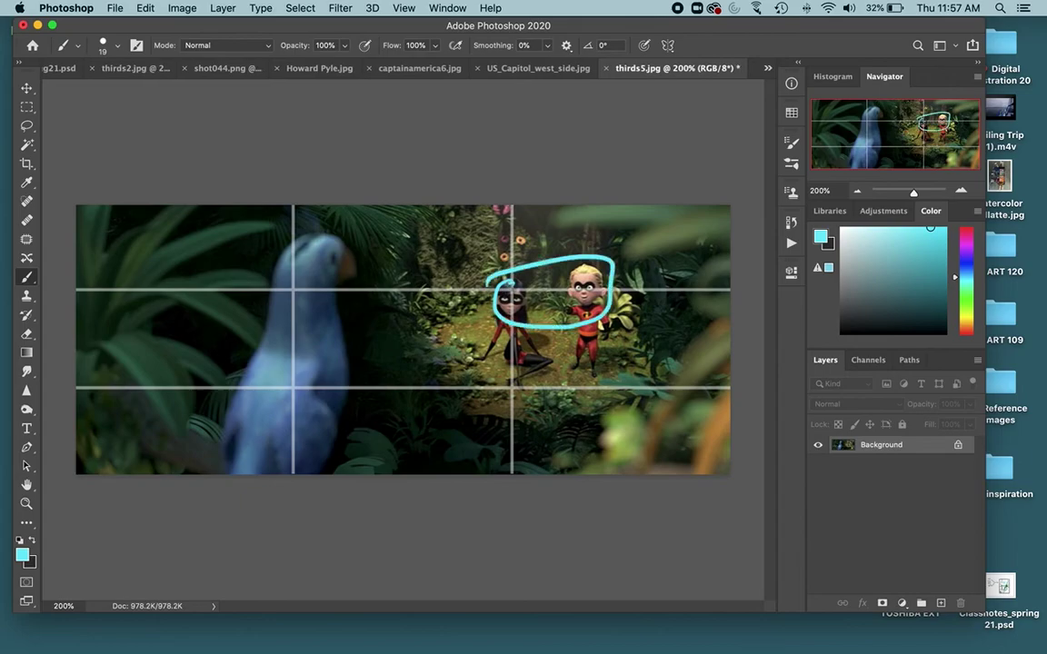
Step: Outline the front and back of the blurred blue parrot and add larger loops around the children
mouse_move(269, 324)
left_mouse_down()
mouse_move(289, 244)
mouse_move(334, 264)
mouse_move(259, 459)
left_mouse_up()
left_click_drag(267, 324, 243, 474)
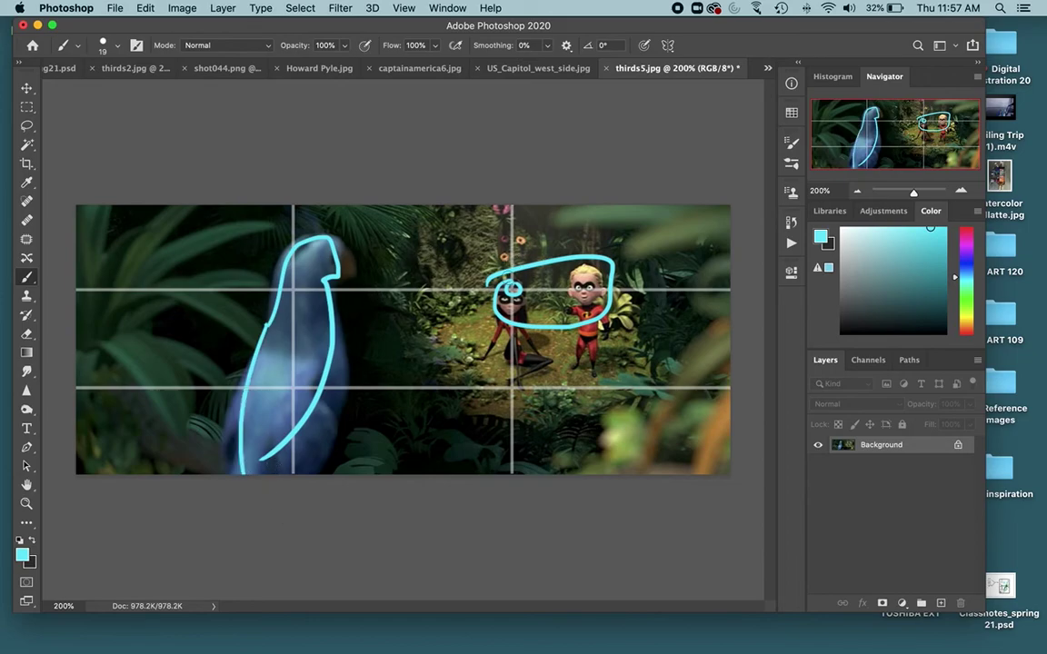
mouse_move(495, 276)
left_mouse_down()
mouse_move(440, 314)
mouse_move(448, 372)
mouse_move(527, 411)
mouse_move(633, 335)
mouse_move(559, 282)
left_mouse_up()
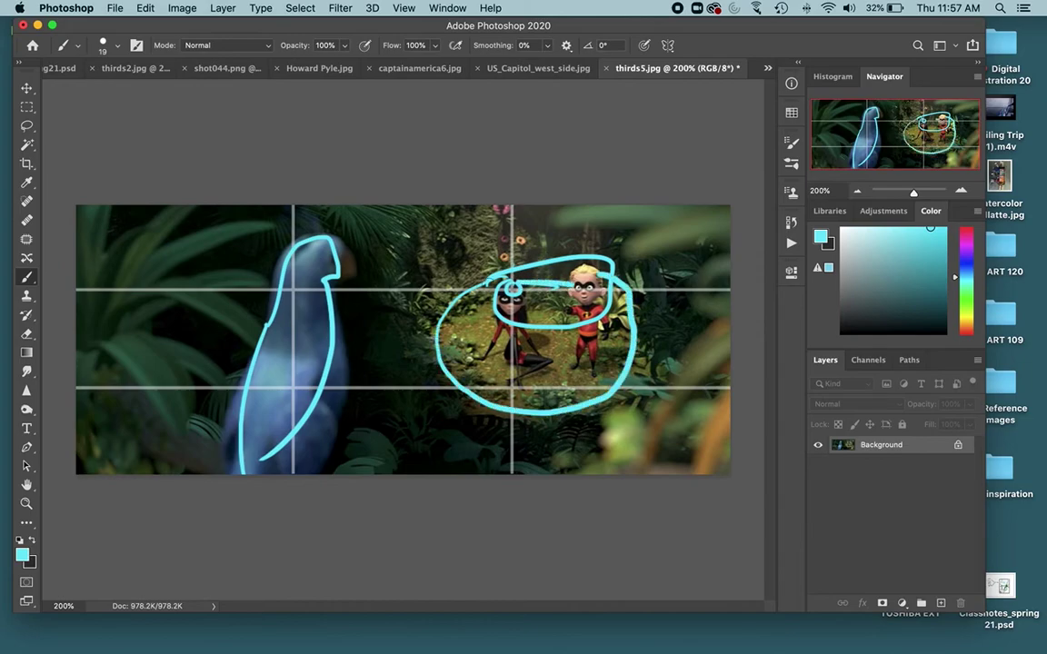
mouse_move(477, 266)
left_mouse_down()
mouse_move(455, 303)
mouse_move(443, 347)
mouse_move(457, 397)
mouse_move(514, 416)
left_mouse_up()
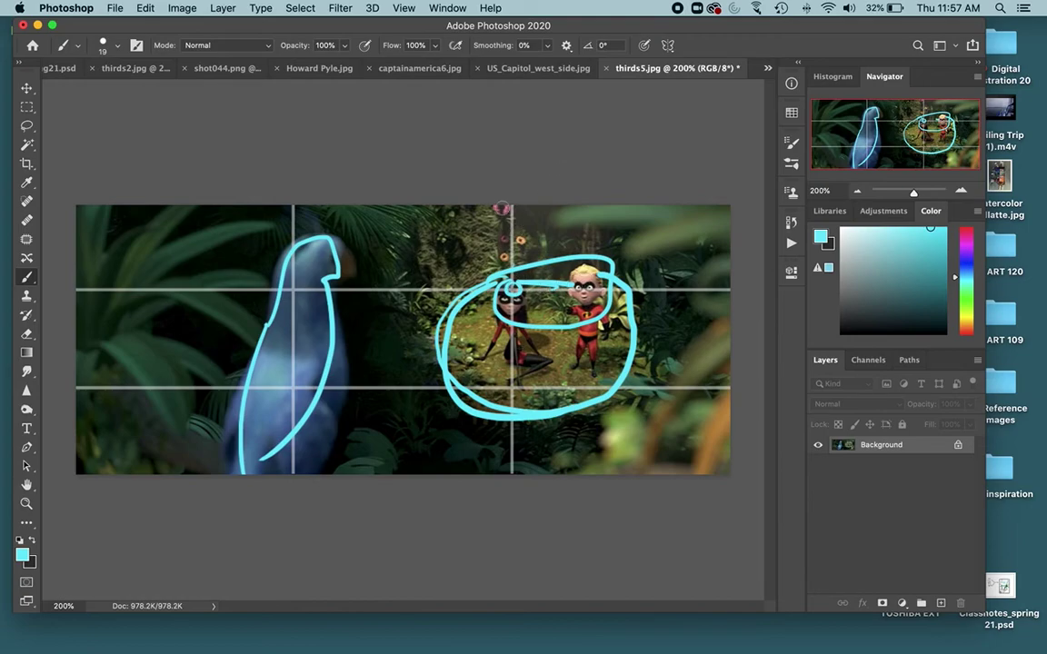
key("ctrl+Up")
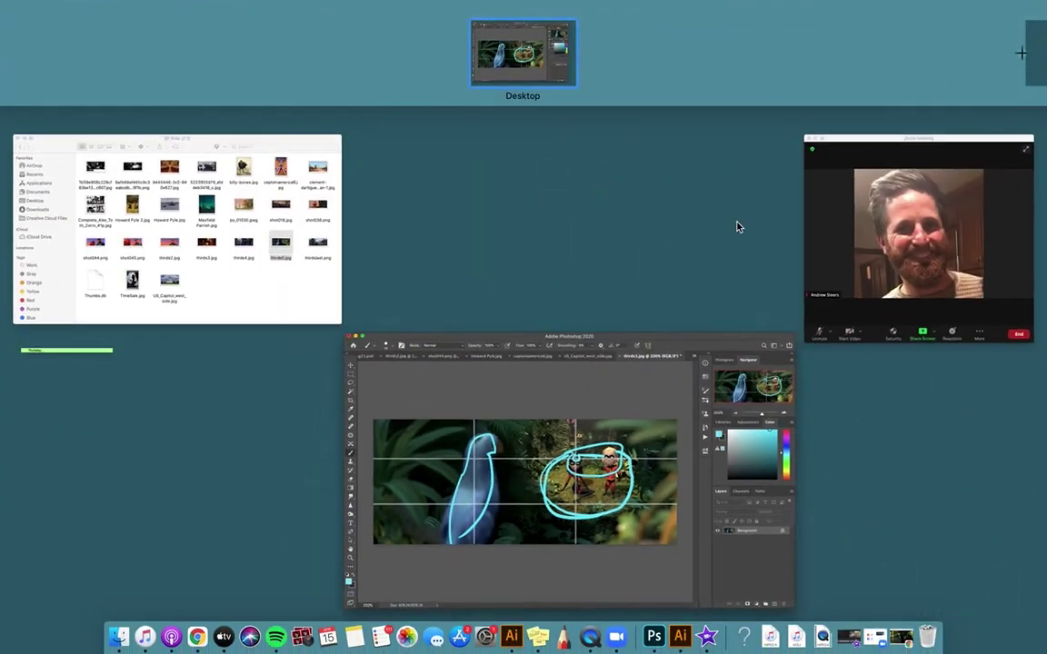
left_click(319, 227)
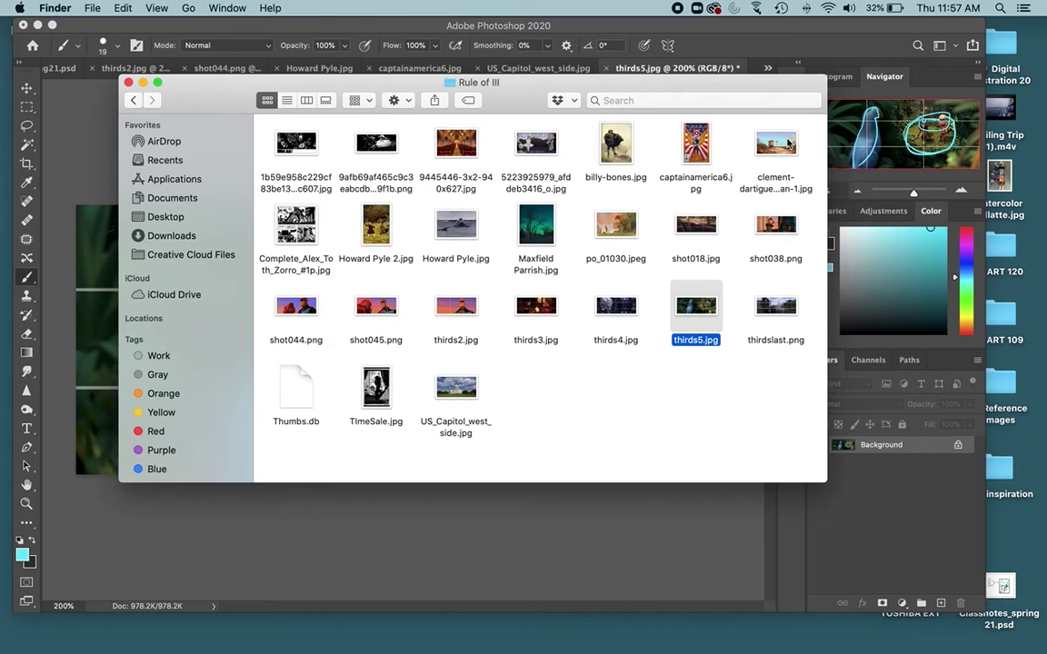
left_click_drag(775, 144, 654, 633)
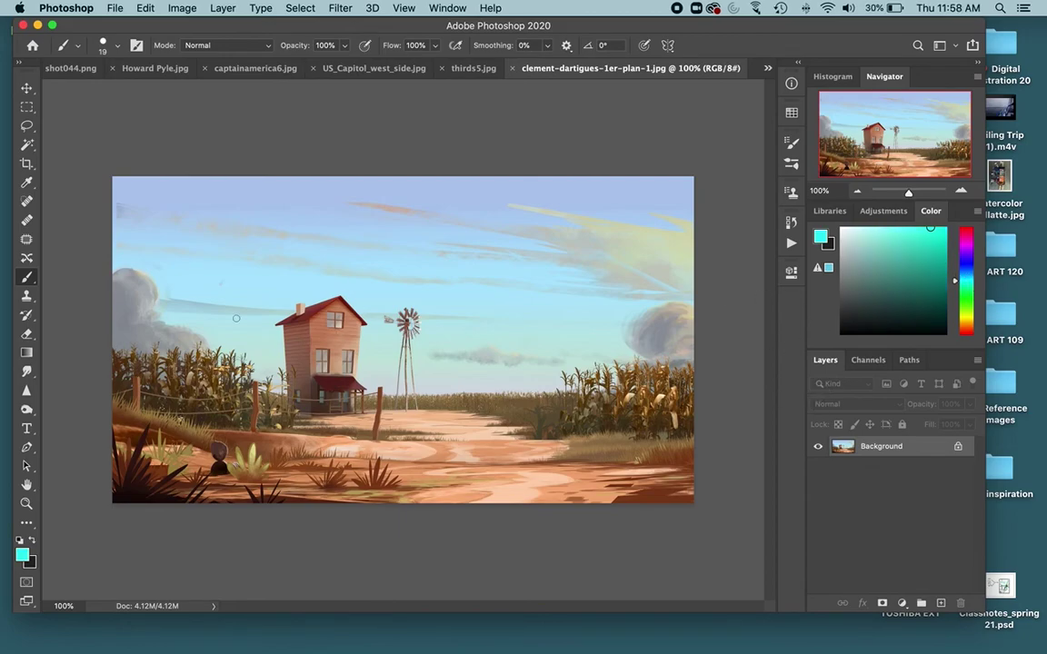
left_click_drag(110, 397, 696, 396)
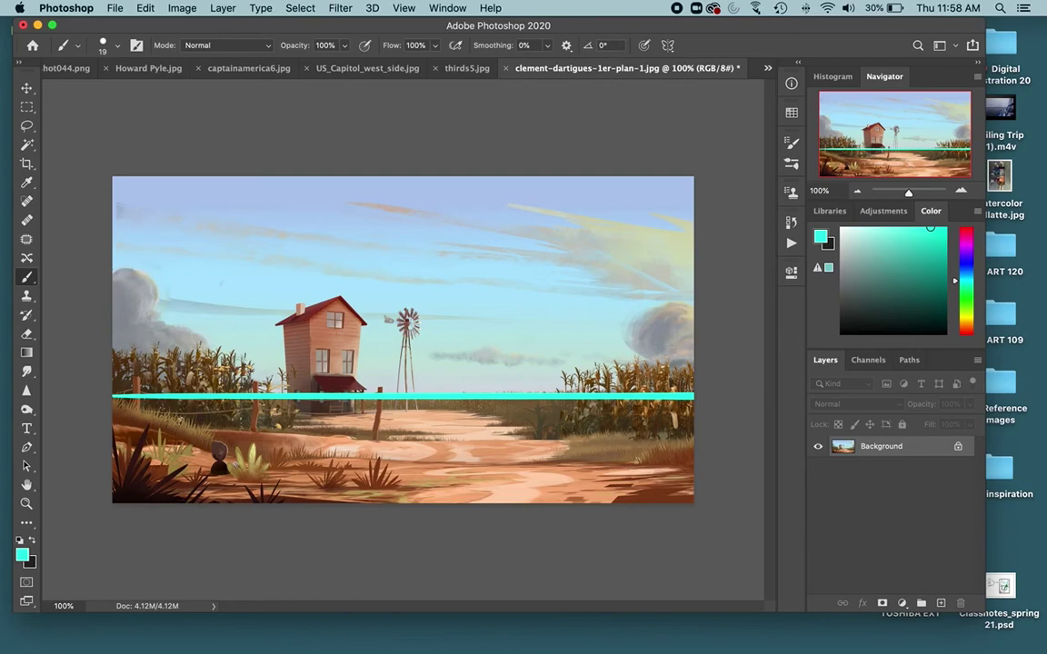
left_click_drag(360, 264, 696, 265)
left_click_drag(316, 175, 317, 503)
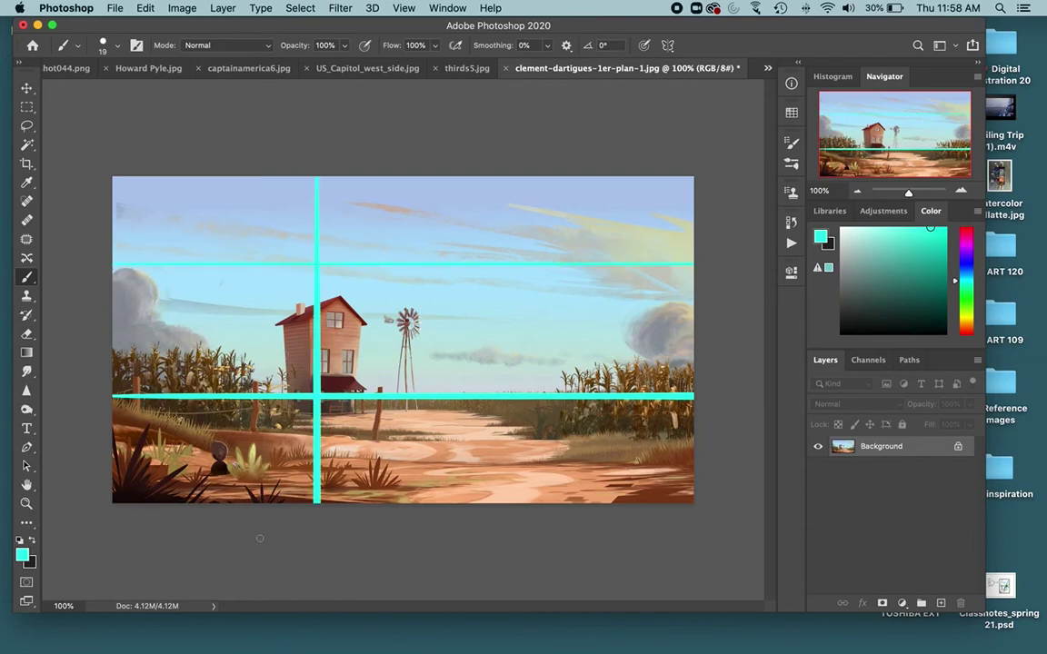
left_click_drag(548, 174, 548, 503)
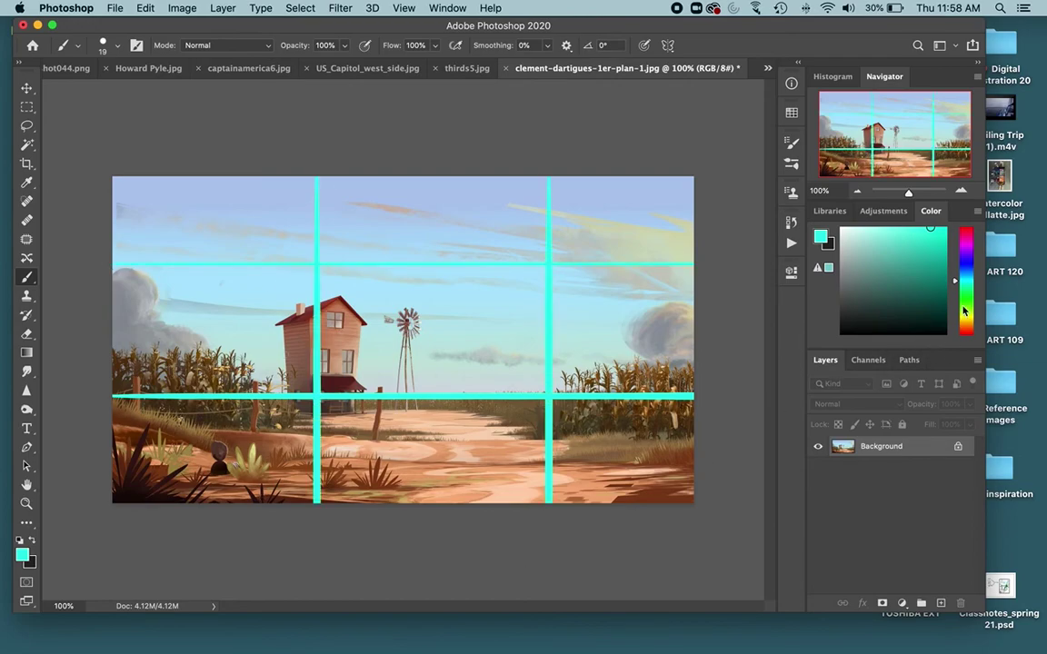
Step: Circle the farmhouse in green and draw brackets labelled 2/3 for the sky and 1/3 for the ground
left_click(965, 287)
mouse_move(282, 409)
left_mouse_down()
mouse_move(280, 318)
mouse_move(341, 315)
mouse_move(345, 414)
mouse_move(287, 408)
mouse_move(289, 316)
left_mouse_up()
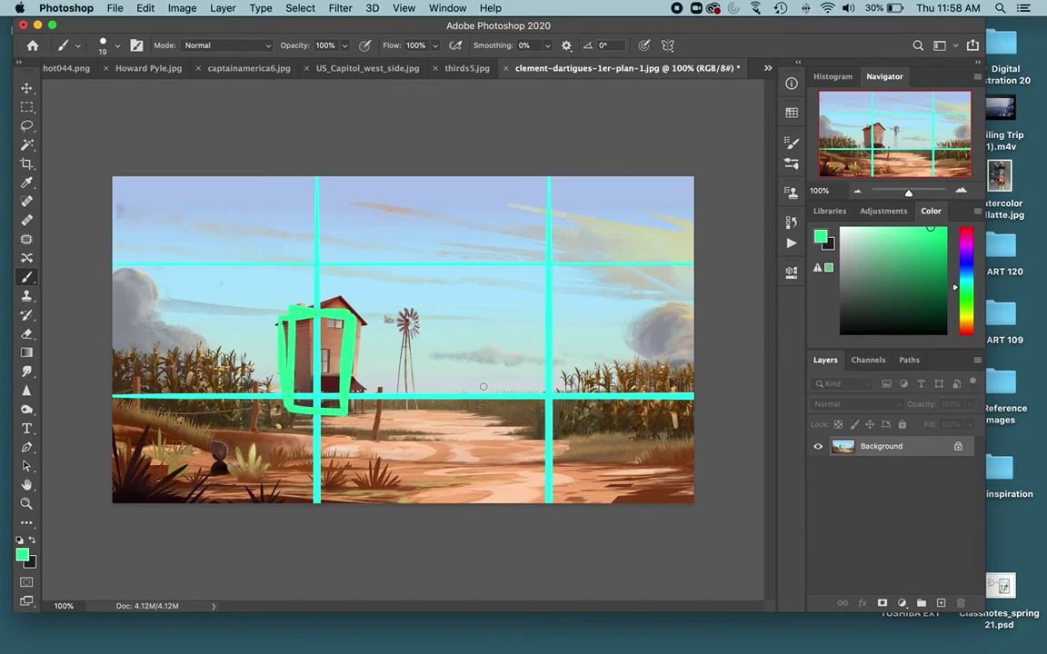
left_click_drag(447, 394, 482, 397)
left_click_drag(468, 288, 452, 392)
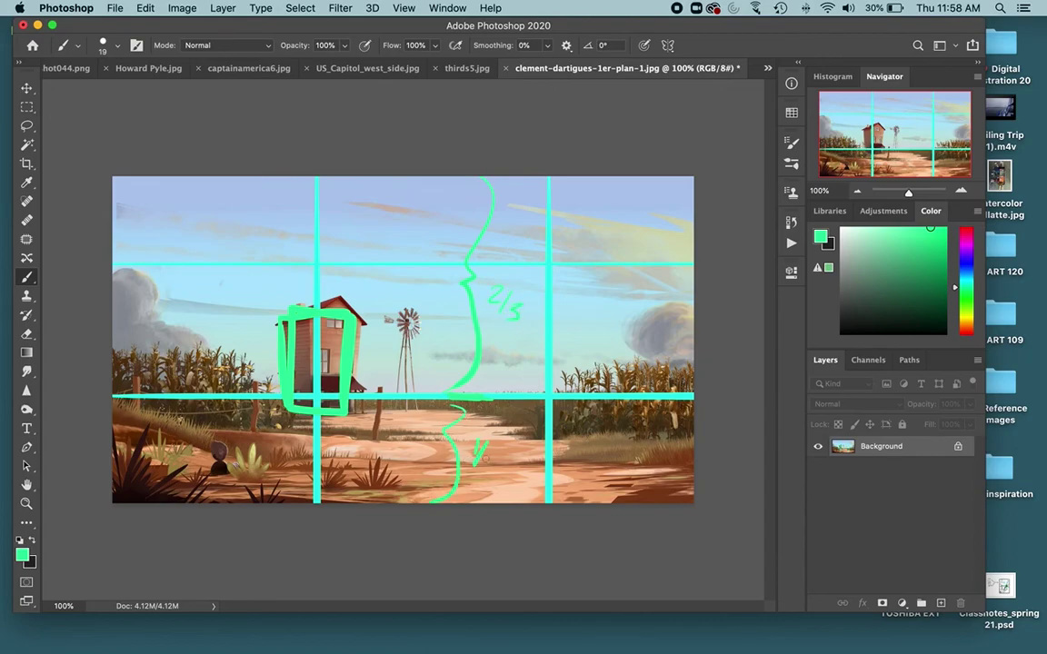
left_click_drag(493, 447, 489, 470)
Step: Paint the whole sky flat light blue with a 145-pixel brush sampled from the sky
key("c")
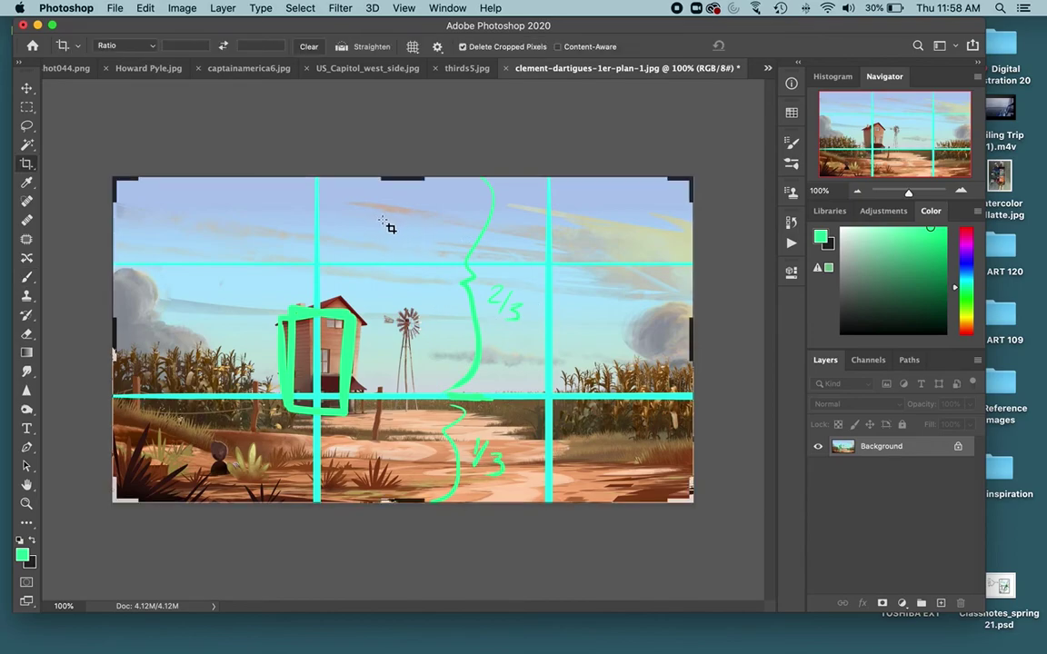
key("b")
left_click(334, 221, "alt")
left_click_drag(418, 272, 481, 272, "ctrl+alt")
mouse_move(236, 257)
left_mouse_down()
mouse_move(218, 349)
mouse_move(256, 248)
mouse_move(296, 282)
mouse_move(332, 290)
mouse_move(280, 218)
mouse_move(266, 221)
mouse_move(222, 333)
mouse_move(122, 269)
mouse_move(591, 258)
mouse_move(605, 242)
mouse_move(399, 228)
mouse_move(555, 198)
mouse_move(387, 262)
mouse_move(524, 276)
mouse_move(536, 322)
mouse_move(487, 339)
mouse_move(696, 343)
mouse_move(519, 294)
mouse_move(605, 251)
mouse_move(580, 199)
mouse_move(660, 195)
mouse_move(118, 160)
mouse_move(289, 210)
mouse_move(117, 291)
mouse_move(107, 339)
mouse_move(164, 350)
mouse_move(181, 369)
mouse_move(233, 375)
mouse_move(227, 336)
left_mouse_up()
left_click_drag(245, 286, 346, 238)
Step: Fill the house block solid green sampled from its outline, then bring up the image folder
left_click(318, 294, "alt")
mouse_move(318, 295)
left_mouse_down()
mouse_move(329, 359)
mouse_move(284, 359)
mouse_move(291, 311)
mouse_move(357, 303)
mouse_move(347, 358)
mouse_move(322, 290)
mouse_move(292, 299)
mouse_move(254, 368)
mouse_move(272, 359)
left_mouse_up()
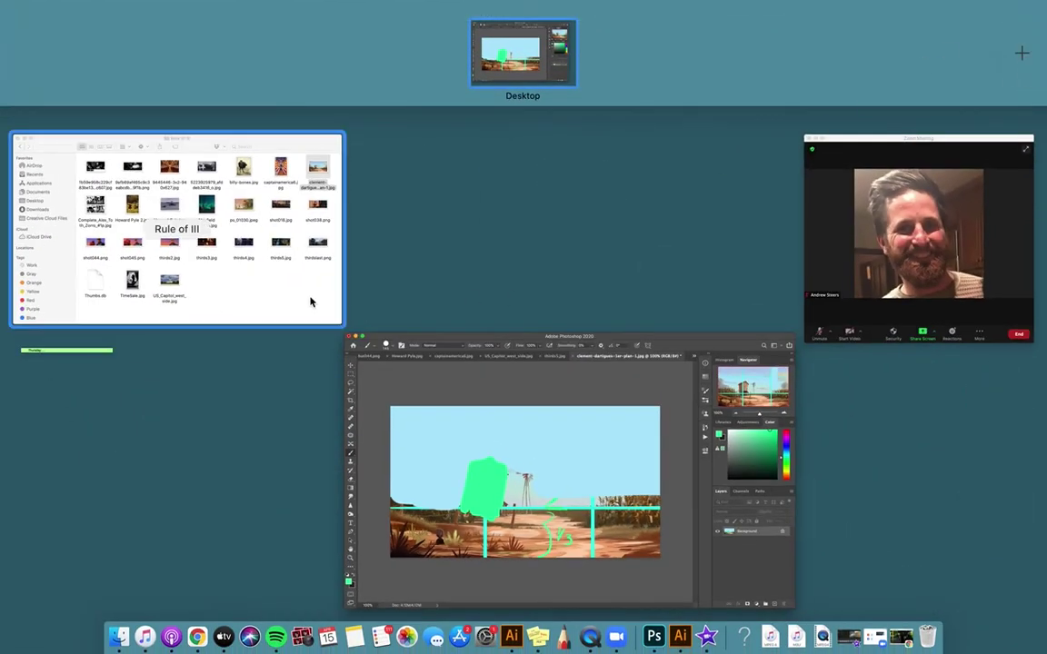
left_click(311, 299)
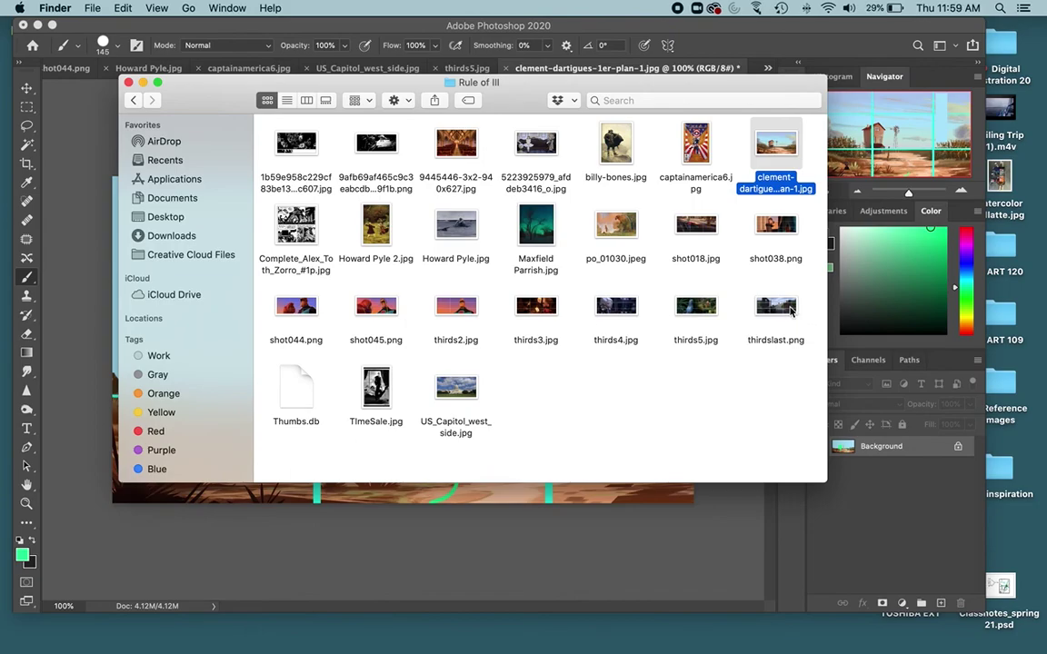
Step: Open thirdslast.png with its white thirds grid in Photoshop and zoom to 200%
left_click_drag(775, 308, 660, 636)
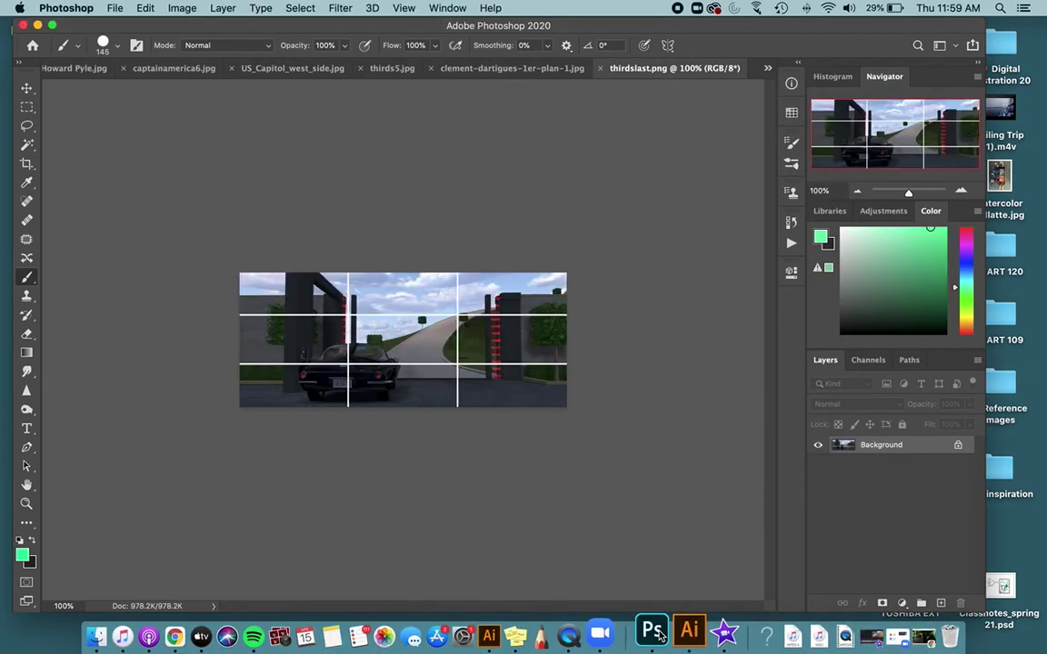
key("super+plus")
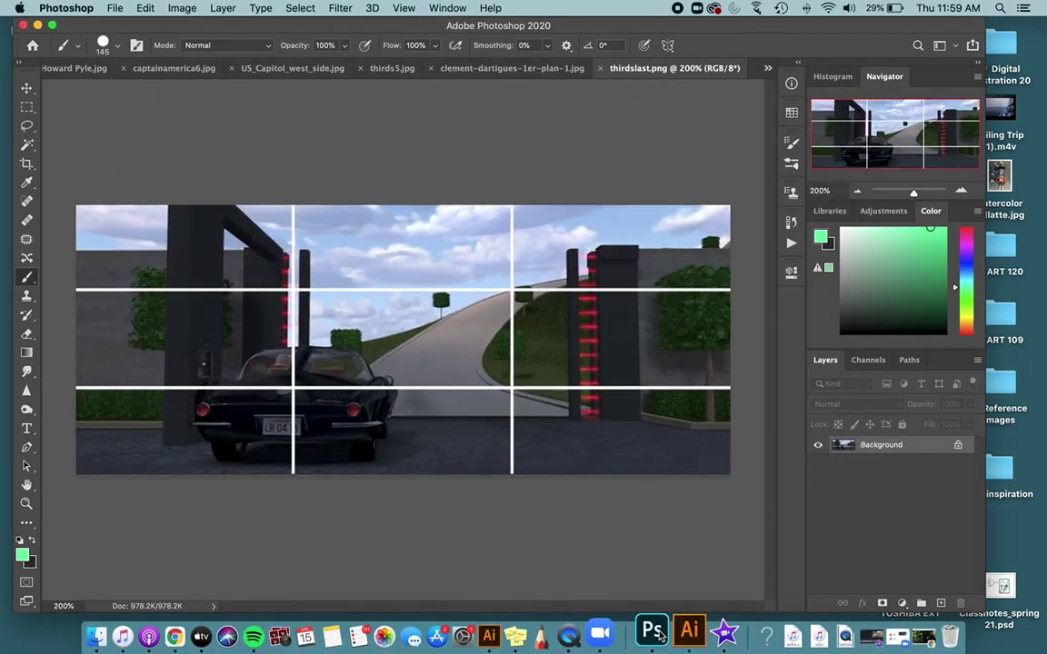